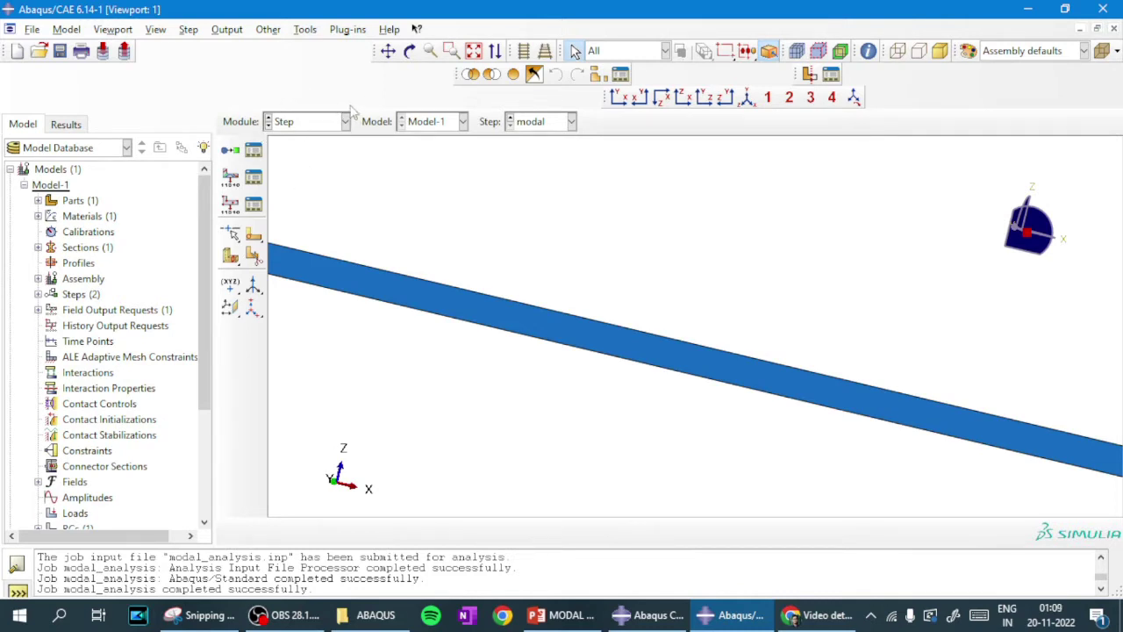
- Create a linear perturbation step named FRF after the modal step, using the Steady-state dynamics, Modal procedure
{"action": "left_click", "coordinate": [229, 151]}
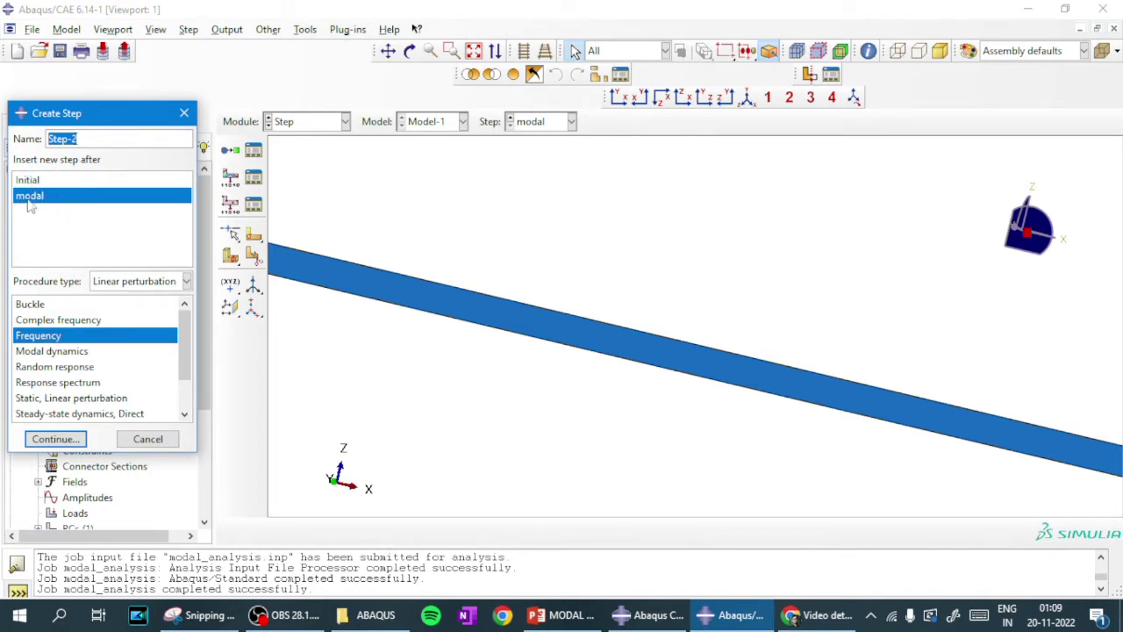
{"action": "left_click", "coordinate": [90, 138]}
{"action": "key", "text": "BackSpace"}
{"action": "key", "text": "BackSpace"}
{"action": "key", "text": "BackSpace"}
{"action": "type", "text": "FRF"}
{"action": "left_click_drag", "start_coordinate": [182, 347], "coordinate": [187, 373]}
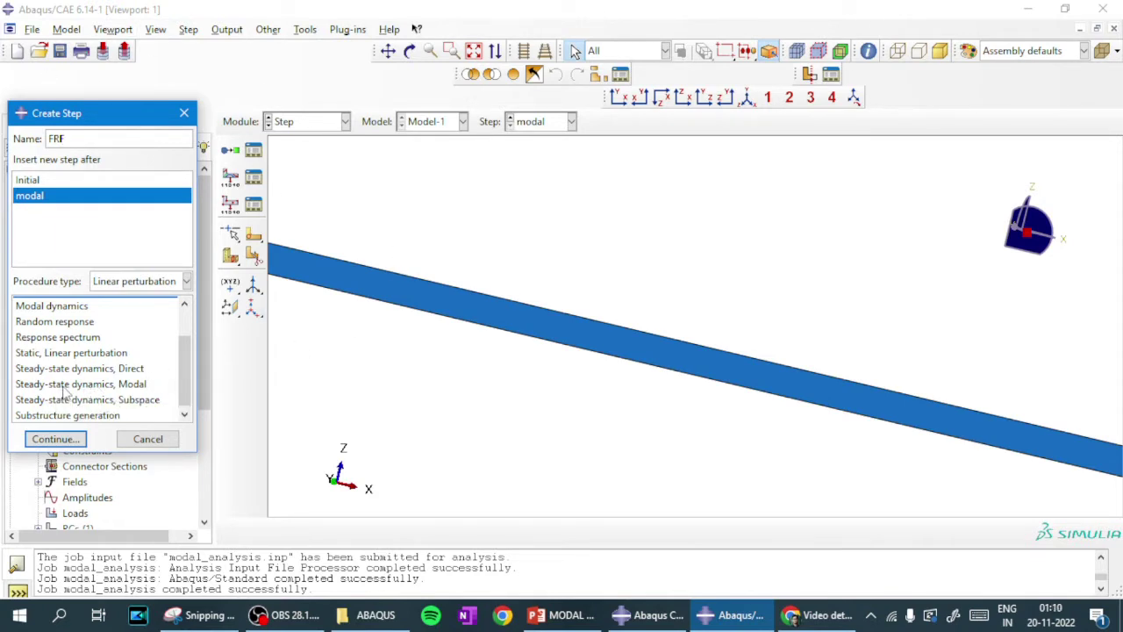
{"action": "left_click", "coordinate": [90, 386]}
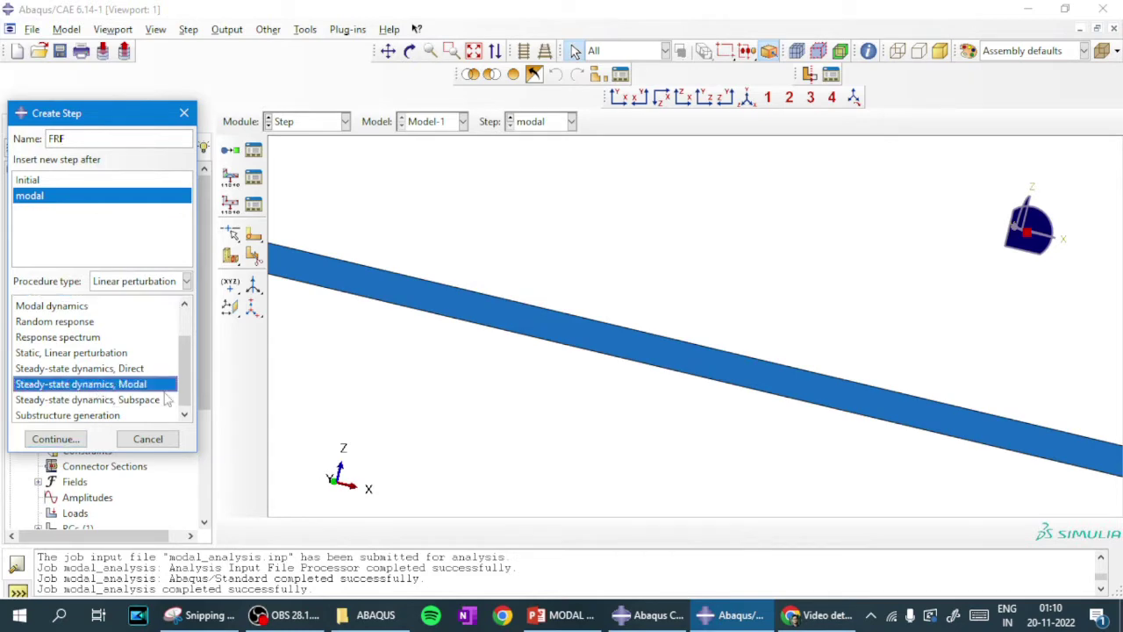
{"action": "left_click", "coordinate": [74, 440]}
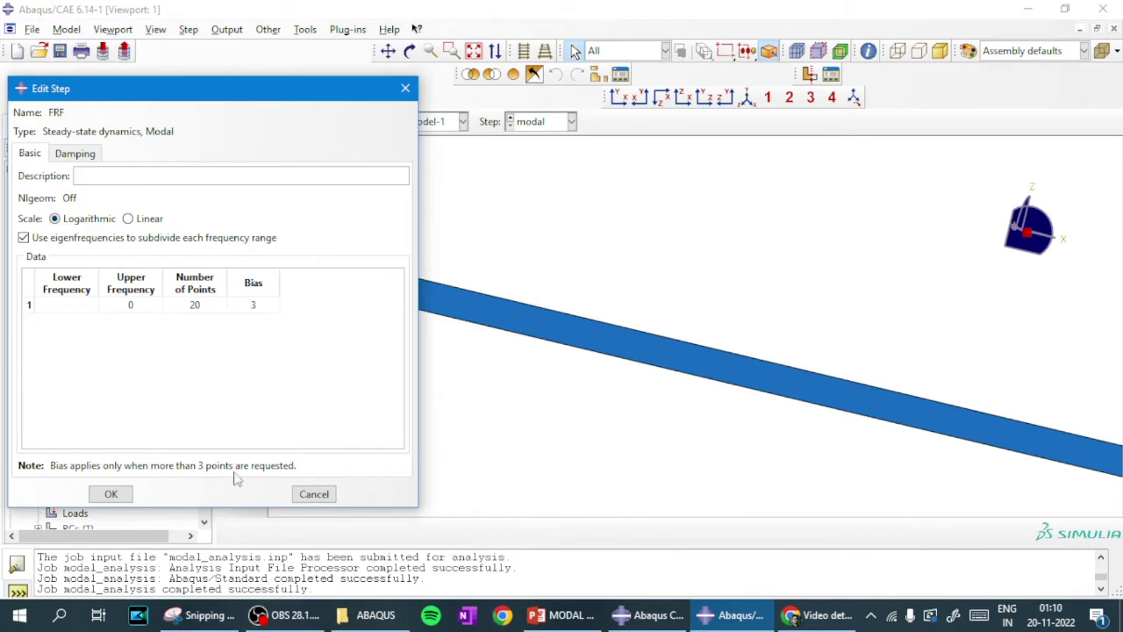
- Switch to the PowerPoint presentation, add a blank slide after the problem statement and show it as a slide show
{"action": "left_click", "coordinate": [561, 614]}
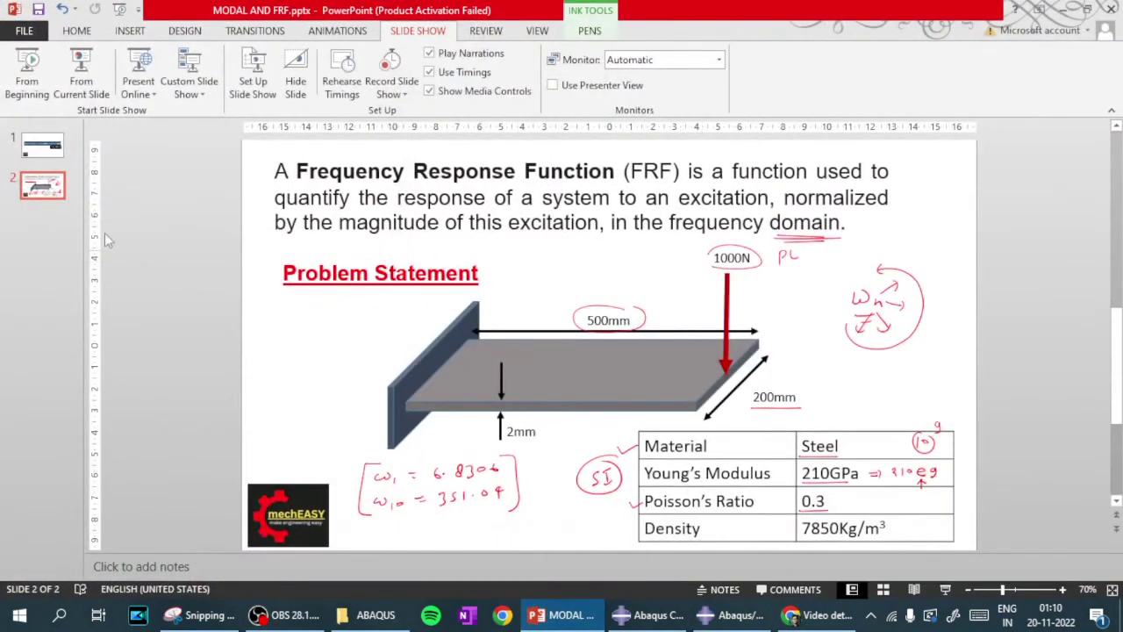
{"action": "left_click", "coordinate": [73, 32]}
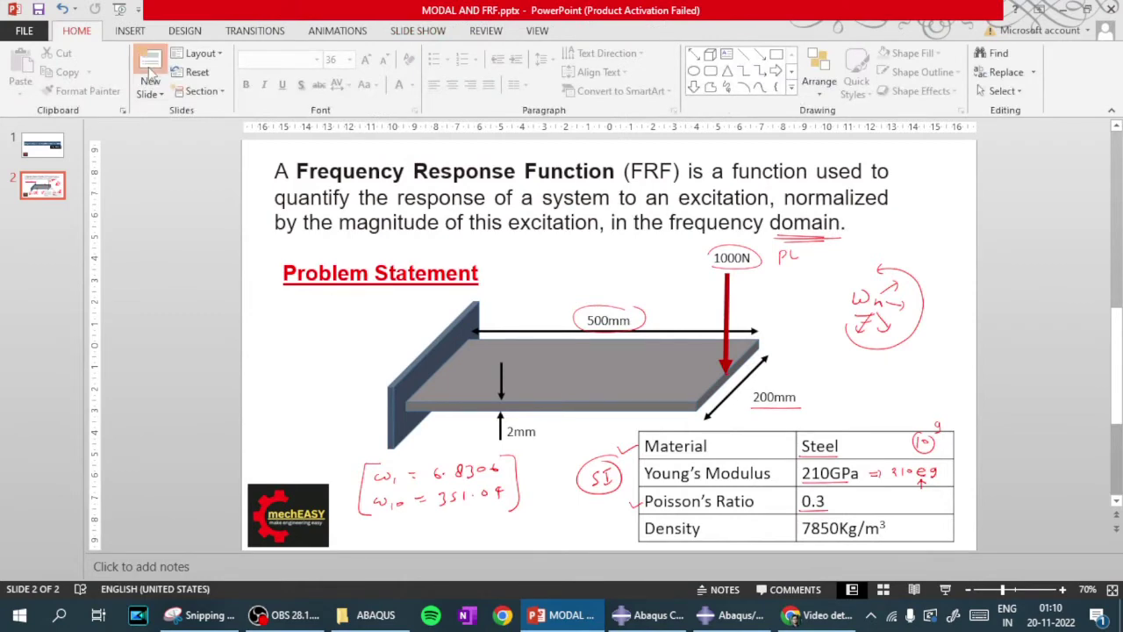
{"action": "left_click", "coordinate": [149, 72]}
{"action": "key", "text": "super+d"}
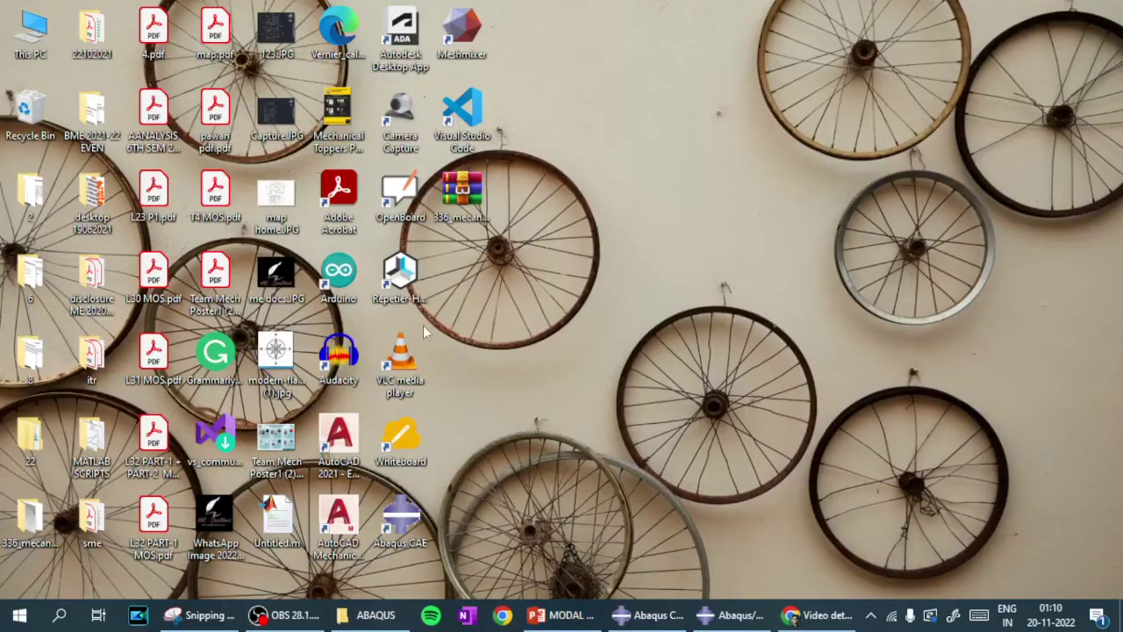
{"action": "key", "text": "super"}
{"action": "left_click", "coordinate": [561, 614]}
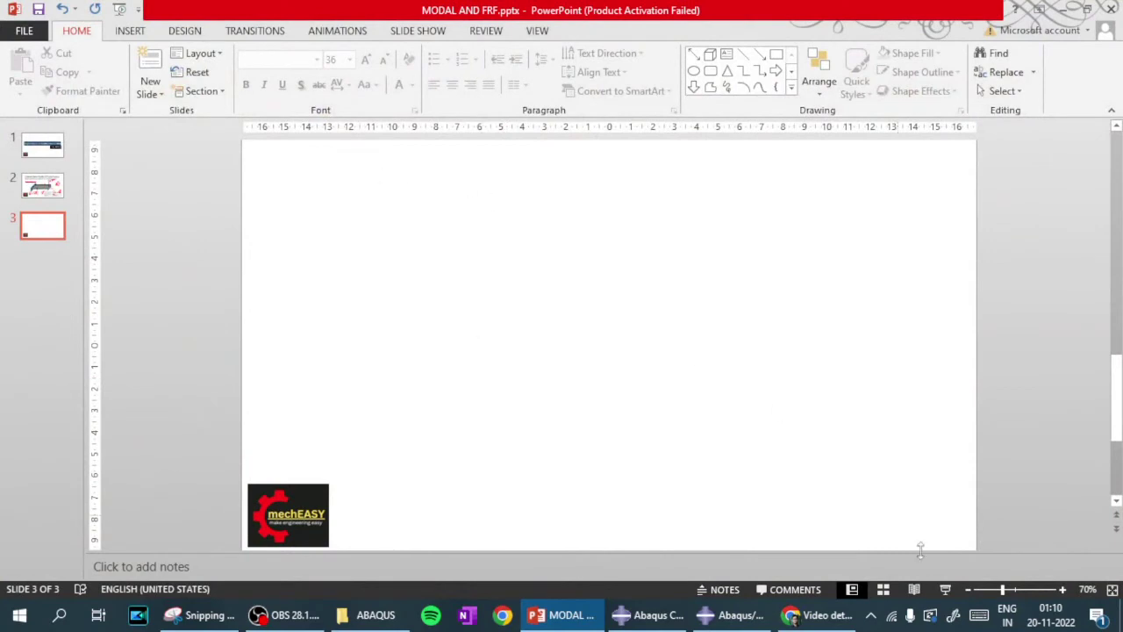
{"action": "left_click", "coordinate": [945, 589]}
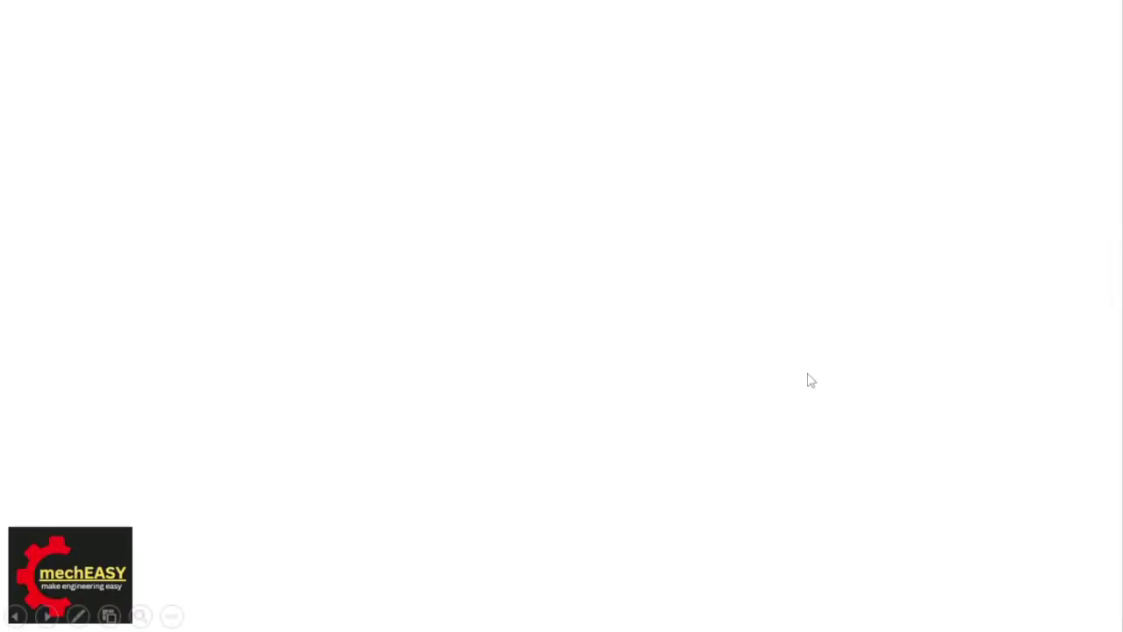
- Sketch graph axes with the pen on the blank slide, with U on the vertical axis and ω on the horizontal
{"action": "key", "text": "ctrl+p"}
{"action": "mouse_move", "coordinate": [439, 129]}
{"action": "left_mouse_down"}
{"action": "mouse_move", "coordinate": [443, 302]}
{"action": "mouse_move", "coordinate": [559, 272]}
{"action": "mouse_move", "coordinate": [660, 275]}
{"action": "left_mouse_up"}
{"action": "mouse_move", "coordinate": [419, 235]}
{"action": "left_mouse_down"}
{"action": "mouse_move", "coordinate": [421, 190]}
{"action": "mouse_move", "coordinate": [430, 203]}
{"action": "left_mouse_up"}
{"action": "left_click_drag", "start_coordinate": [503, 290], "coordinate": [562, 292]}
{"action": "mouse_move", "coordinate": [547, 284]}
{"action": "left_mouse_down"}
{"action": "mouse_move", "coordinate": [554, 303]}
{"action": "mouse_move", "coordinate": [623, 291]}
{"action": "left_mouse_up"}
{"action": "mouse_move", "coordinate": [407, 158]}
{"action": "left_mouse_down"}
{"action": "mouse_move", "coordinate": [408, 173]}
{"action": "mouse_move", "coordinate": [421, 157]}
{"action": "left_mouse_up"}
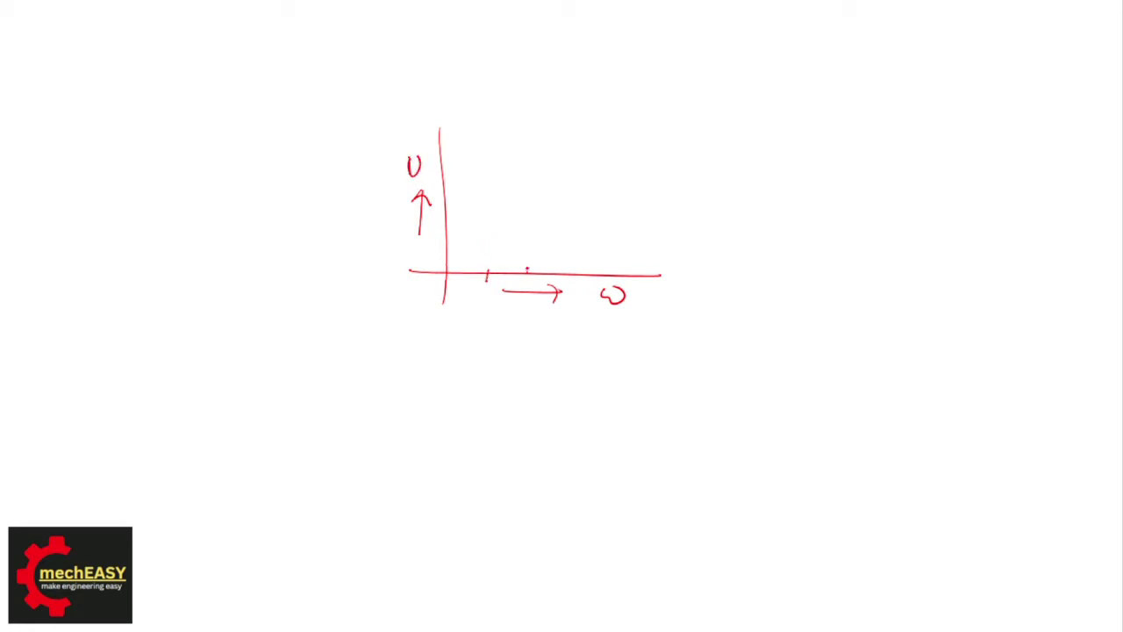
- Draw a double-headed arrow for a narrow frequency range, a tall response peak above it, and a circled note "Log"
{"action": "left_click_drag", "start_coordinate": [484, 299], "coordinate": [537, 303]}
{"action": "left_click_drag", "start_coordinate": [497, 294], "coordinate": [492, 307]}
{"action": "mouse_move", "coordinate": [487, 264]}
{"action": "left_mouse_down"}
{"action": "mouse_move", "coordinate": [501, 246]}
{"action": "mouse_move", "coordinate": [500, 56]}
{"action": "mouse_move", "coordinate": [526, 101]}
{"action": "mouse_move", "coordinate": [525, 252]}
{"action": "left_mouse_up"}
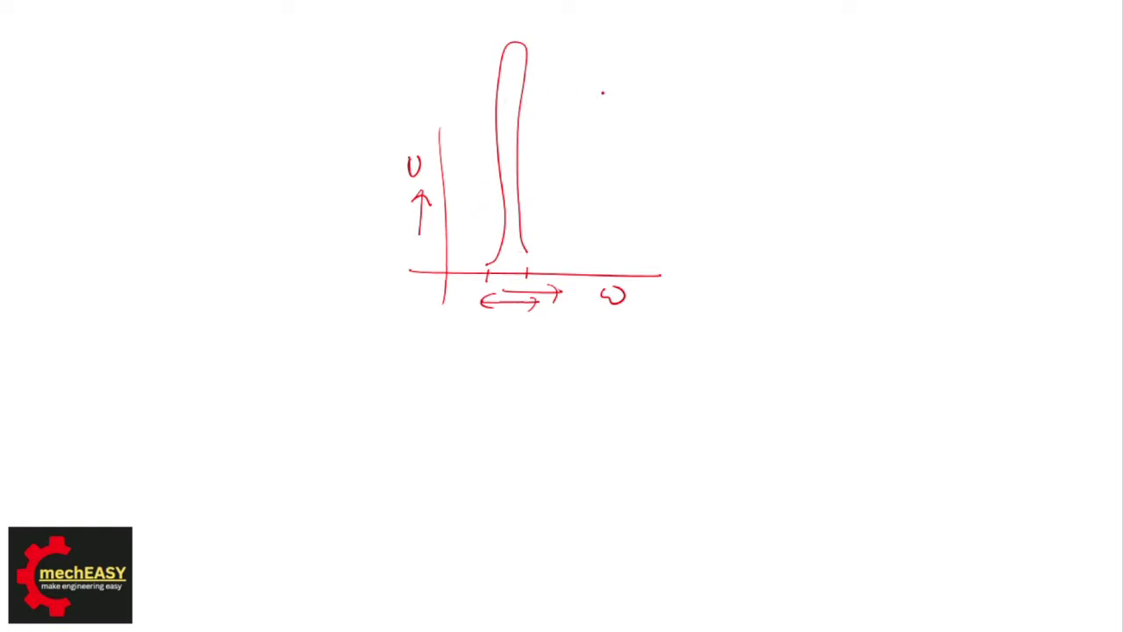
{"action": "mouse_move", "coordinate": [606, 91]}
{"action": "left_mouse_down"}
{"action": "mouse_move", "coordinate": [607, 109]}
{"action": "mouse_move", "coordinate": [641, 104]}
{"action": "left_mouse_up"}
{"action": "left_click_drag", "start_coordinate": [658, 101], "coordinate": [648, 130]}
{"action": "left_click_drag", "start_coordinate": [654, 56], "coordinate": [677, 77]}
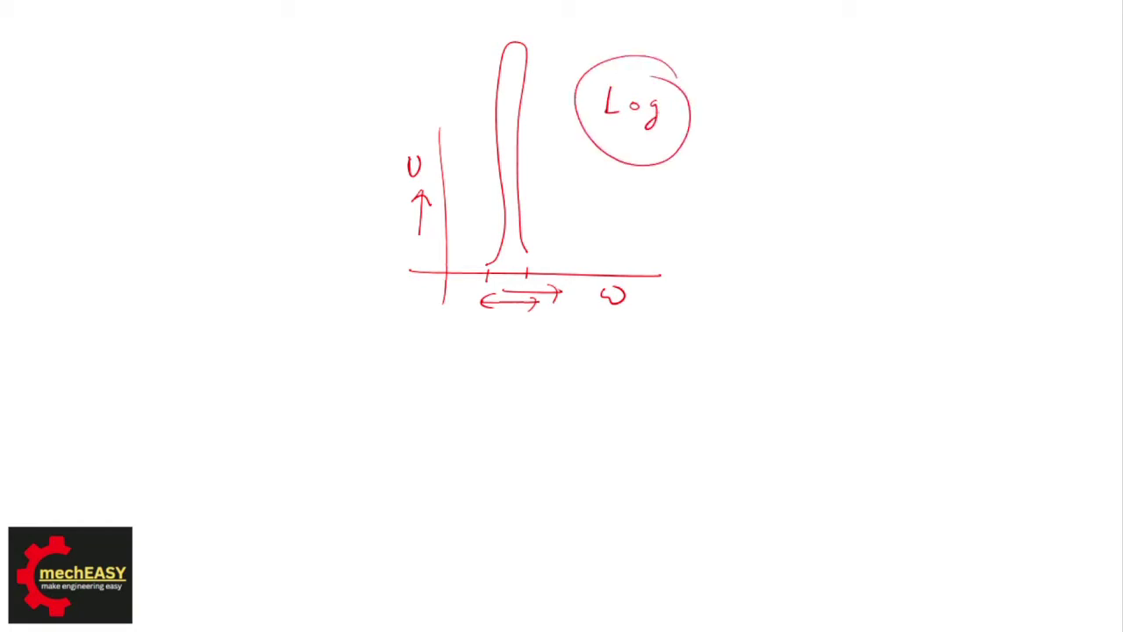
{"action": "key", "text": "Escape"}
- Return to Abaqus and set the FRF step's lower frequency to 6.8306, taking ω1 from the problem statement slide
{"action": "left_click", "coordinate": [741, 614]}
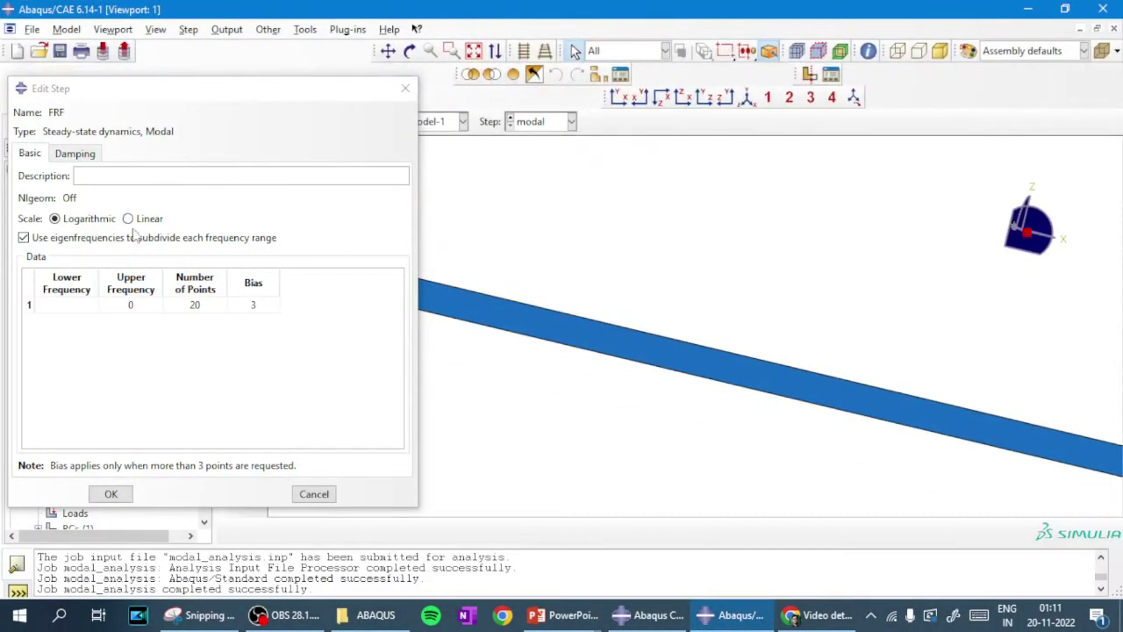
{"action": "left_click", "coordinate": [69, 304]}
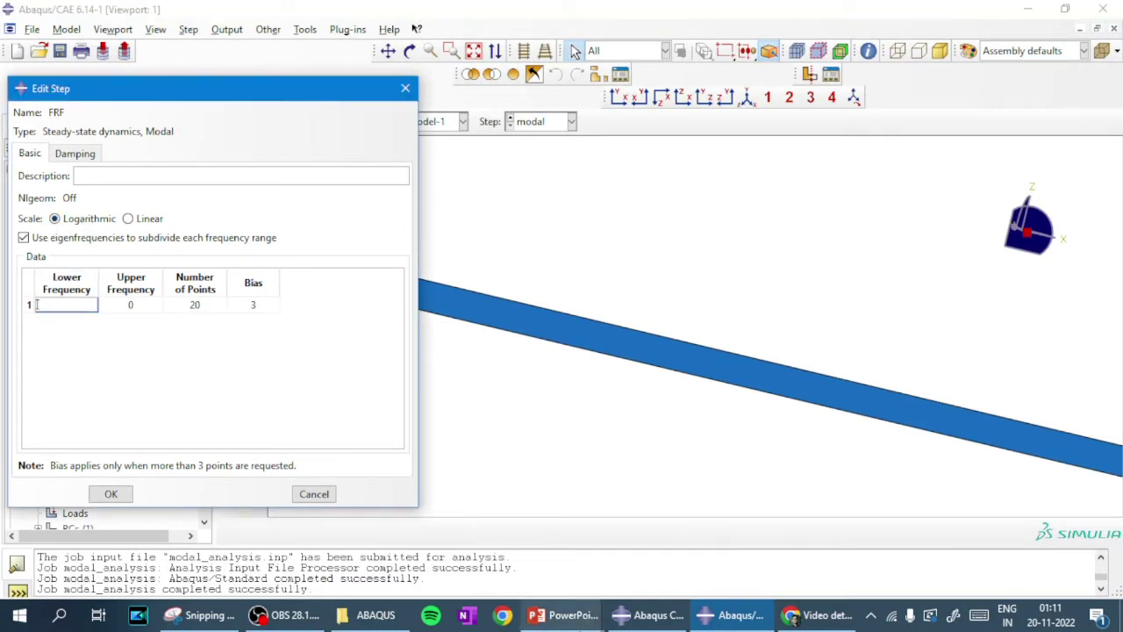
{"action": "mouse_move", "coordinate": [565, 614]}
{"action": "left_click", "coordinate": [639, 562]}
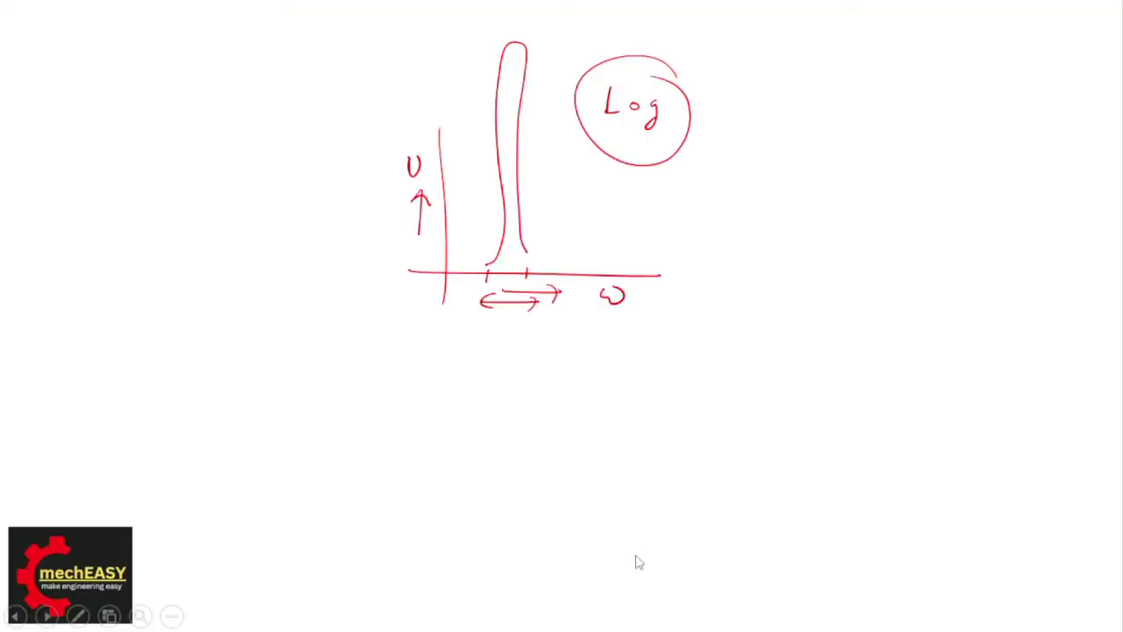
{"action": "key", "text": "Left"}
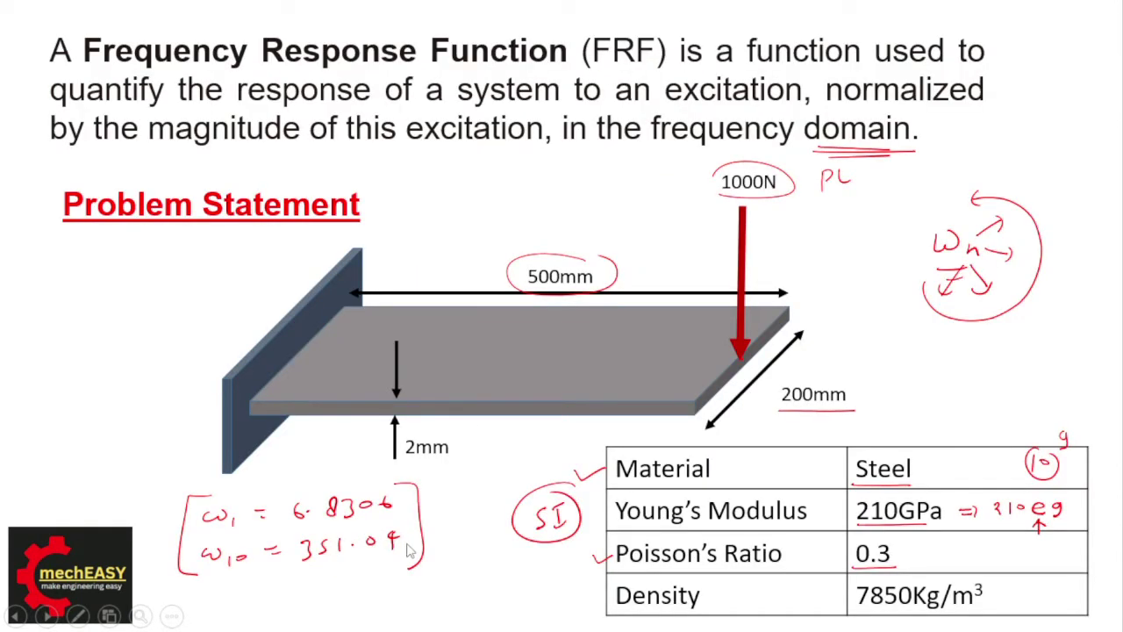
{"action": "key", "text": "super+d"}
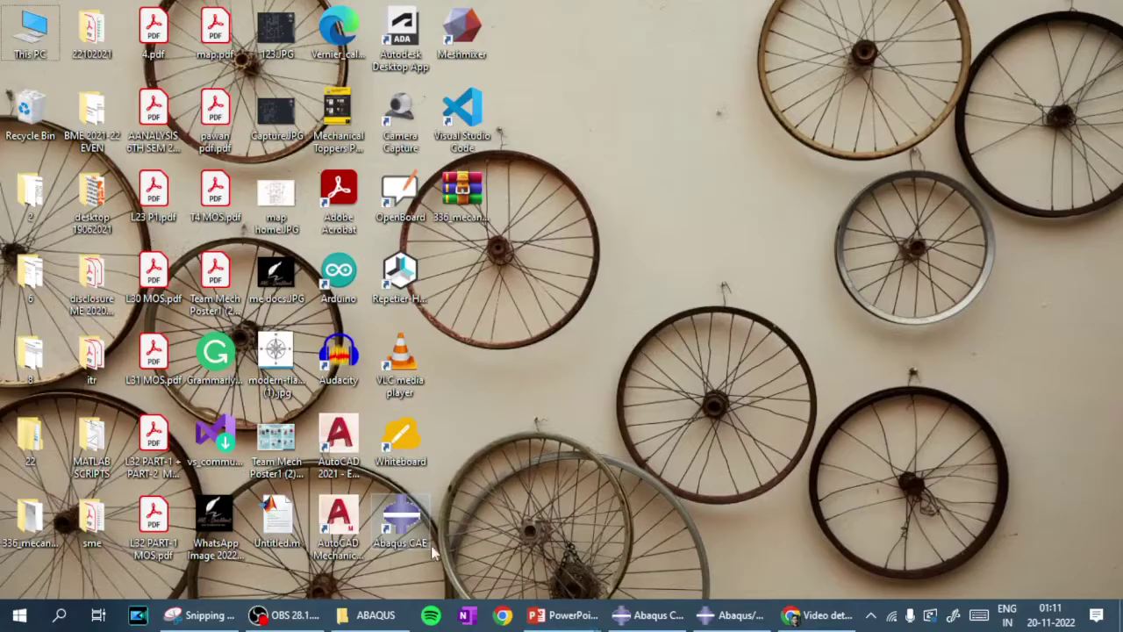
{"action": "left_click", "coordinate": [695, 615]}
{"action": "left_click", "coordinate": [90, 307]}
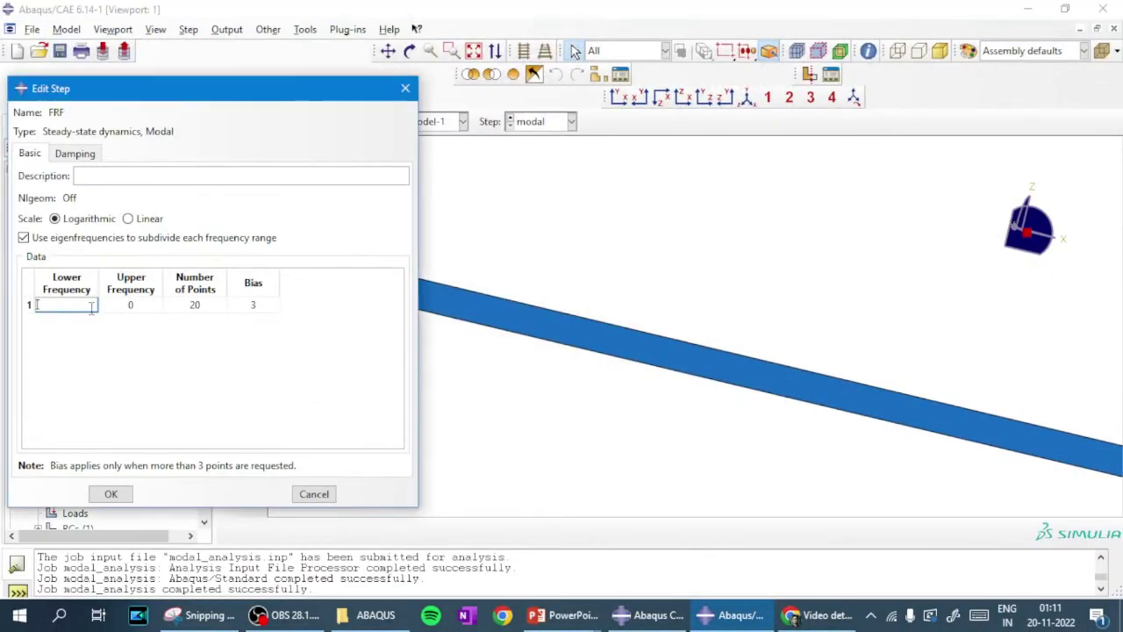
{"action": "type", "text": "6.830"}
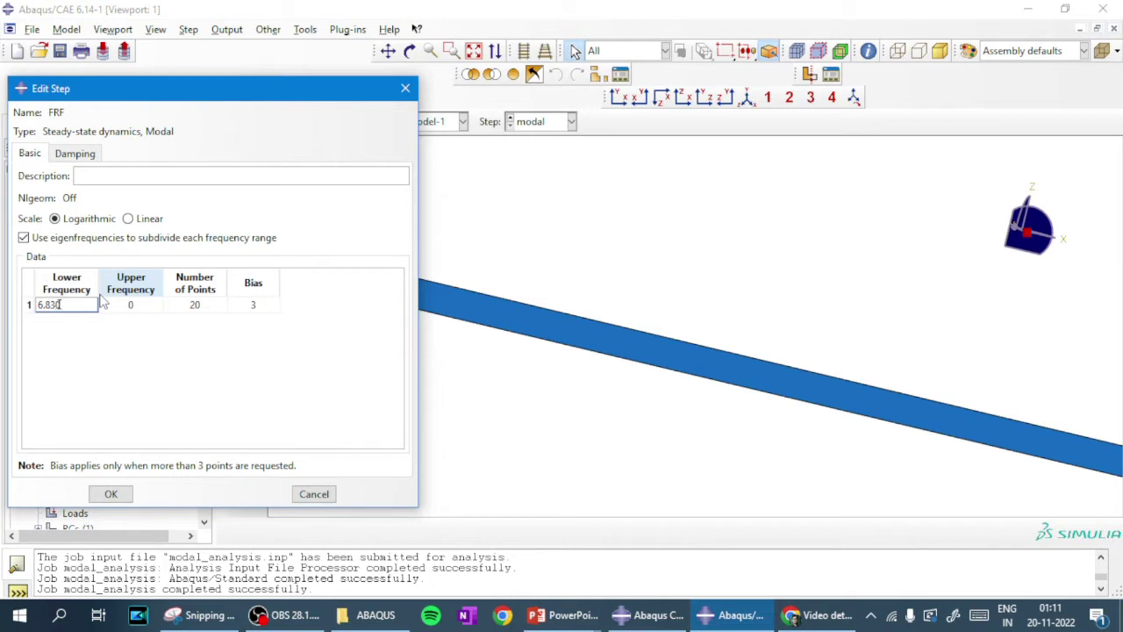
{"action": "type", "text": "6"}
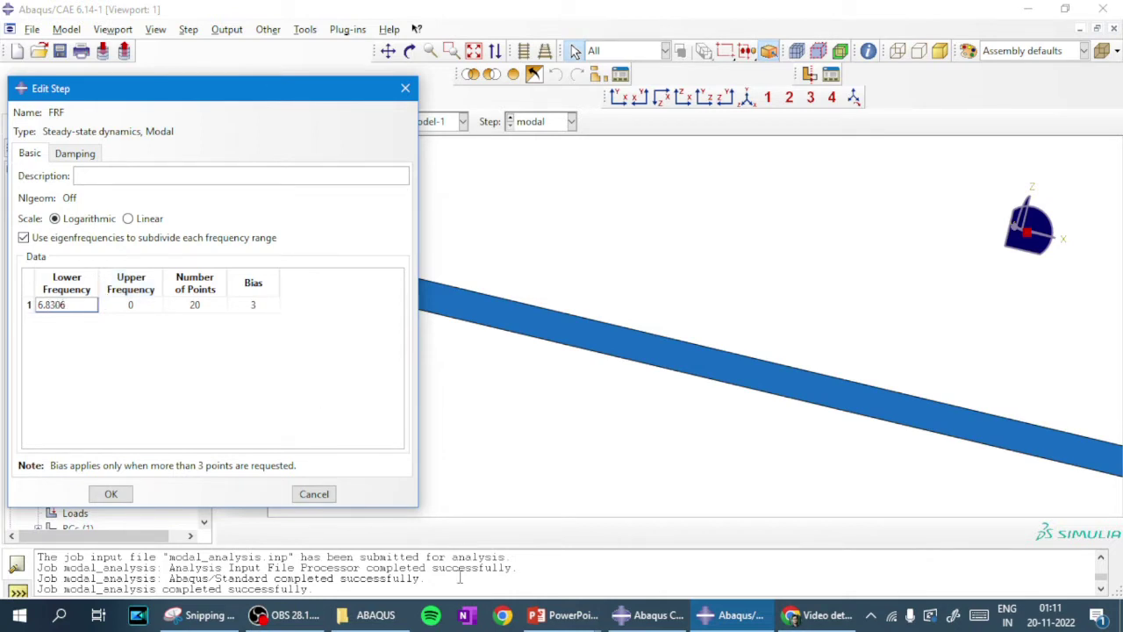
- Set the FRF step's upper frequency to 351.04, taking ω10 from the problem statement slide
{"action": "left_click", "coordinate": [563, 614]}
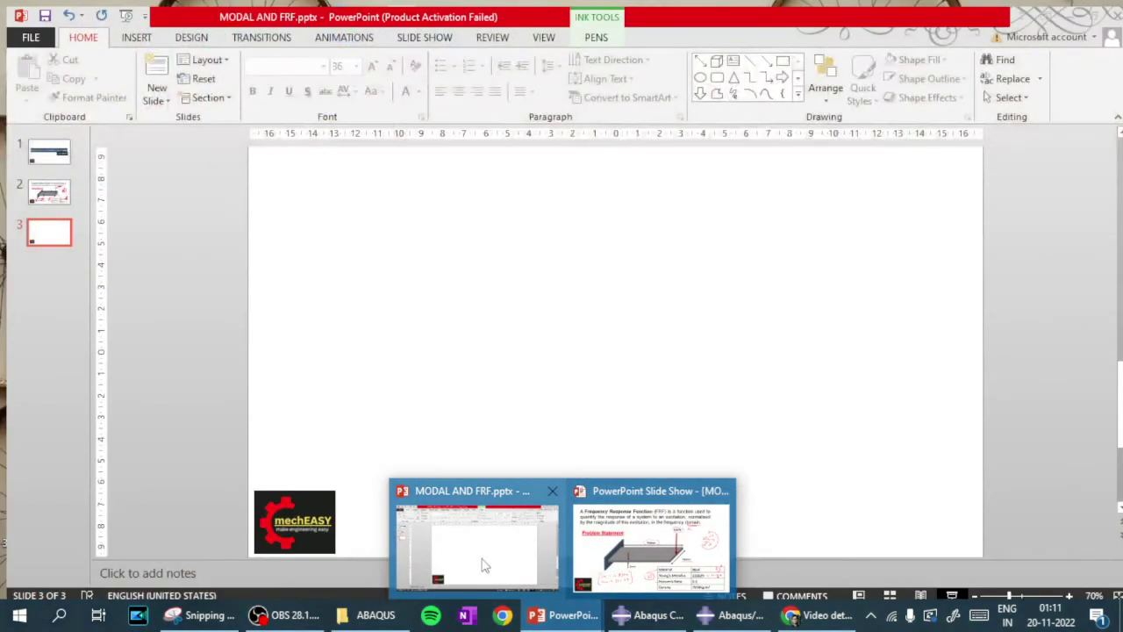
{"action": "left_click", "coordinate": [483, 564]}
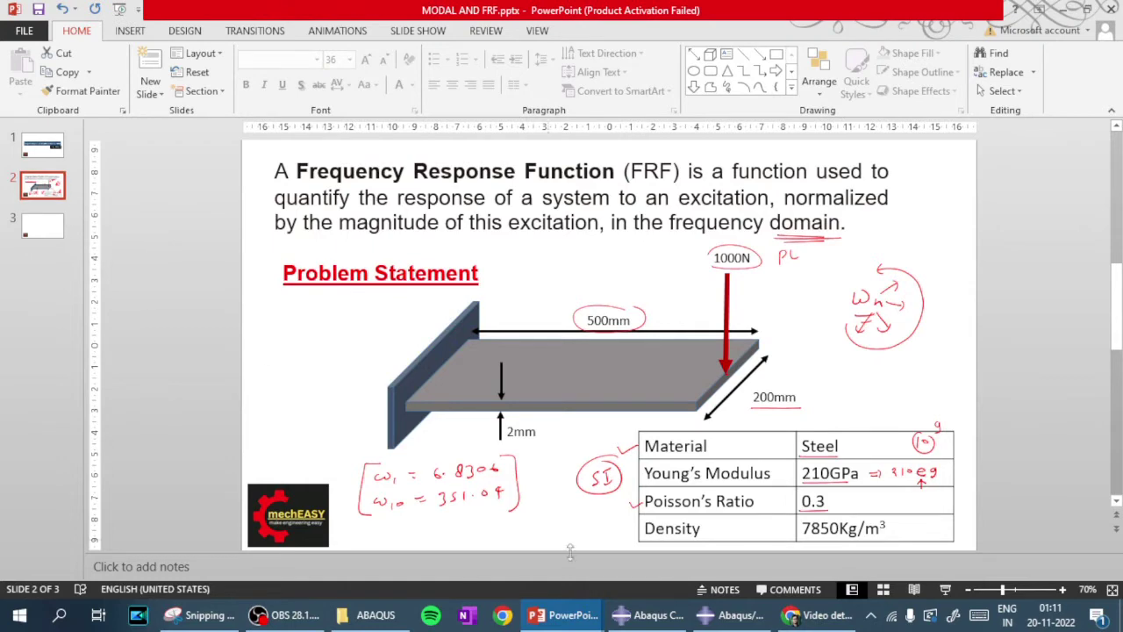
{"action": "left_click", "coordinate": [733, 614]}
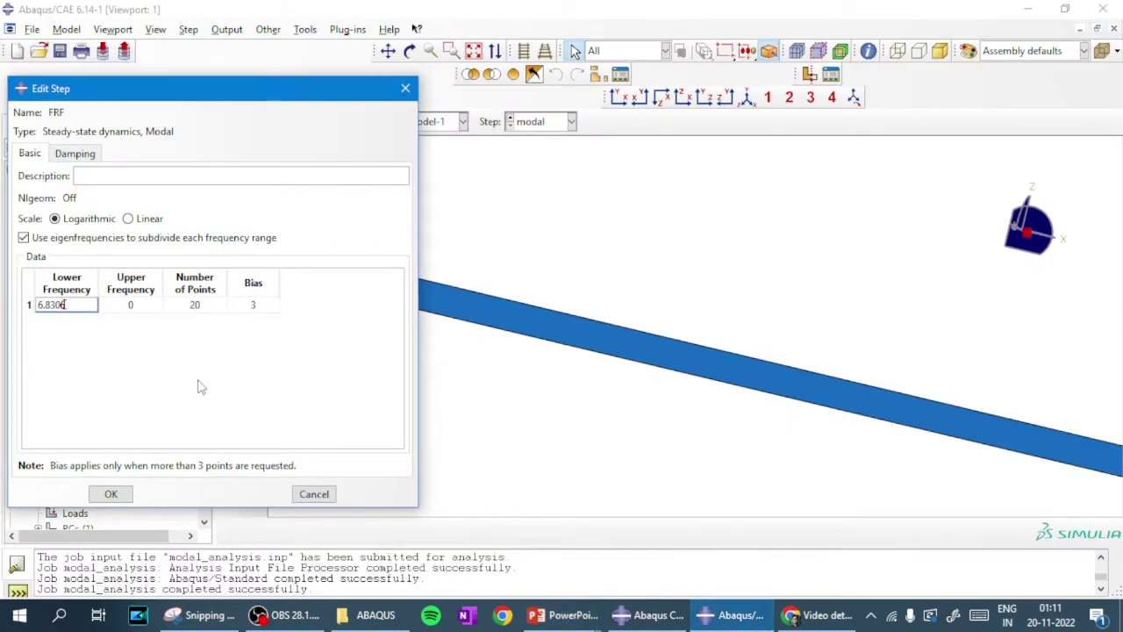
{"action": "left_click", "coordinate": [129, 307]}
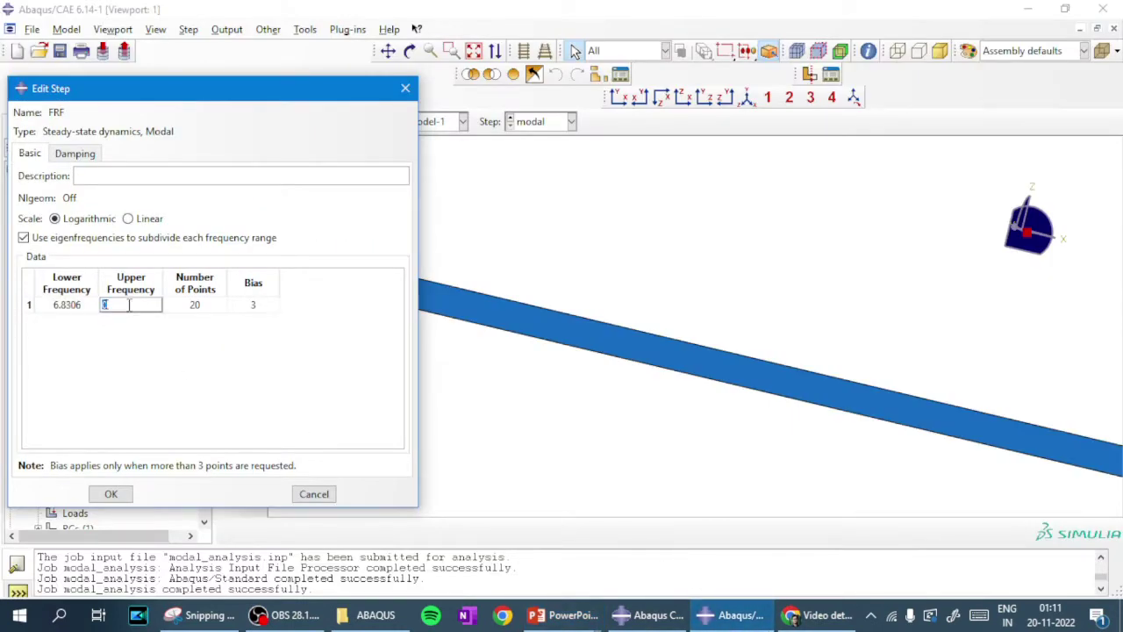
{"action": "type", "text": "351.04"}
{"action": "left_click", "coordinate": [255, 305]}
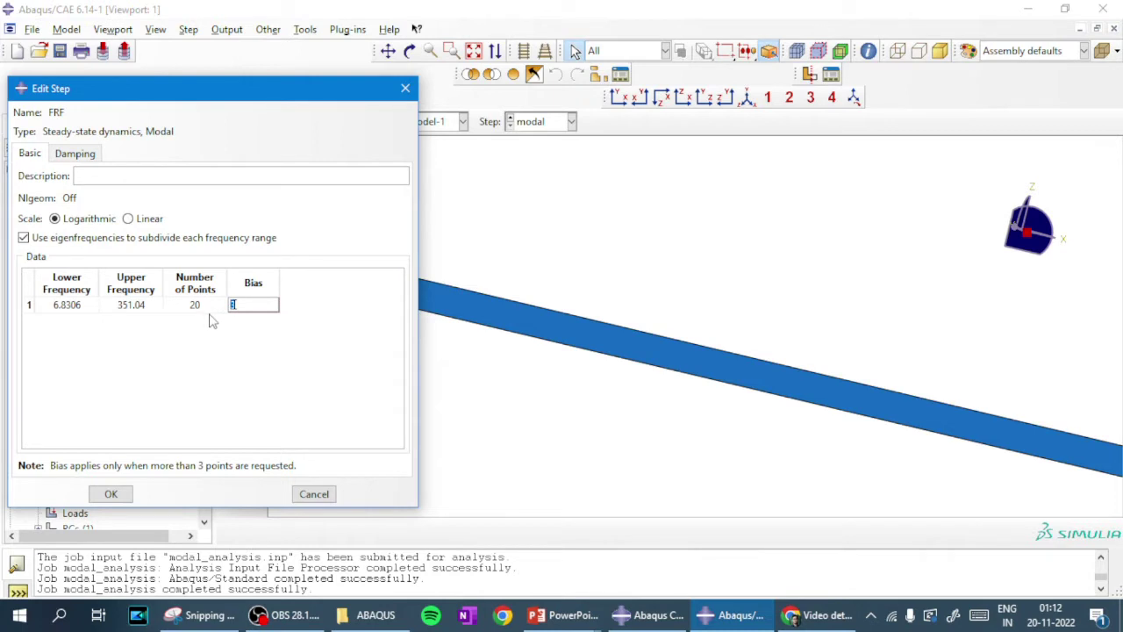
{"action": "key", "text": "Return"}
- Enable structural damping for modes 1 to 10 with a damping constant of .02 and accept the FRF step
{"action": "left_click", "coordinate": [81, 157]}
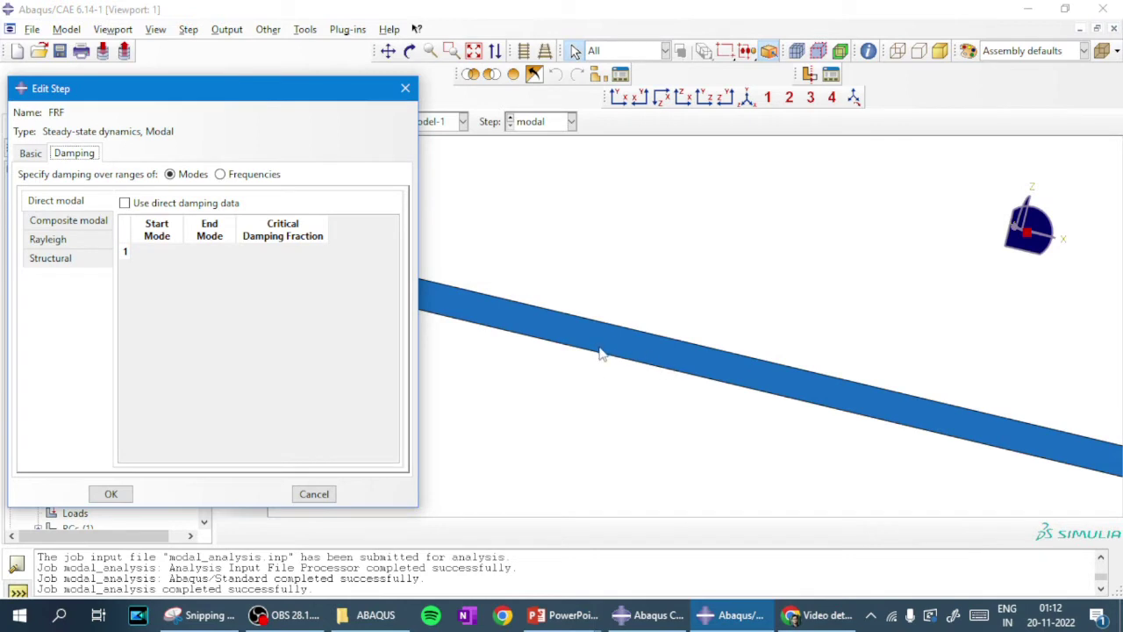
{"action": "left_click", "coordinate": [64, 267]}
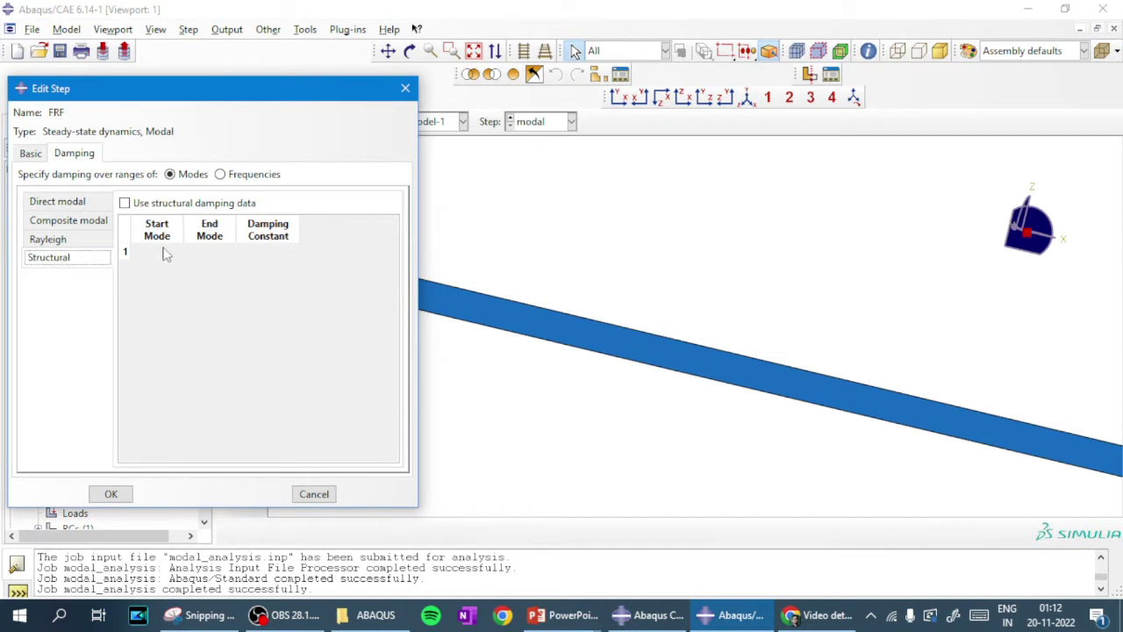
{"action": "left_click", "coordinate": [124, 203]}
{"action": "left_click", "coordinate": [159, 252]}
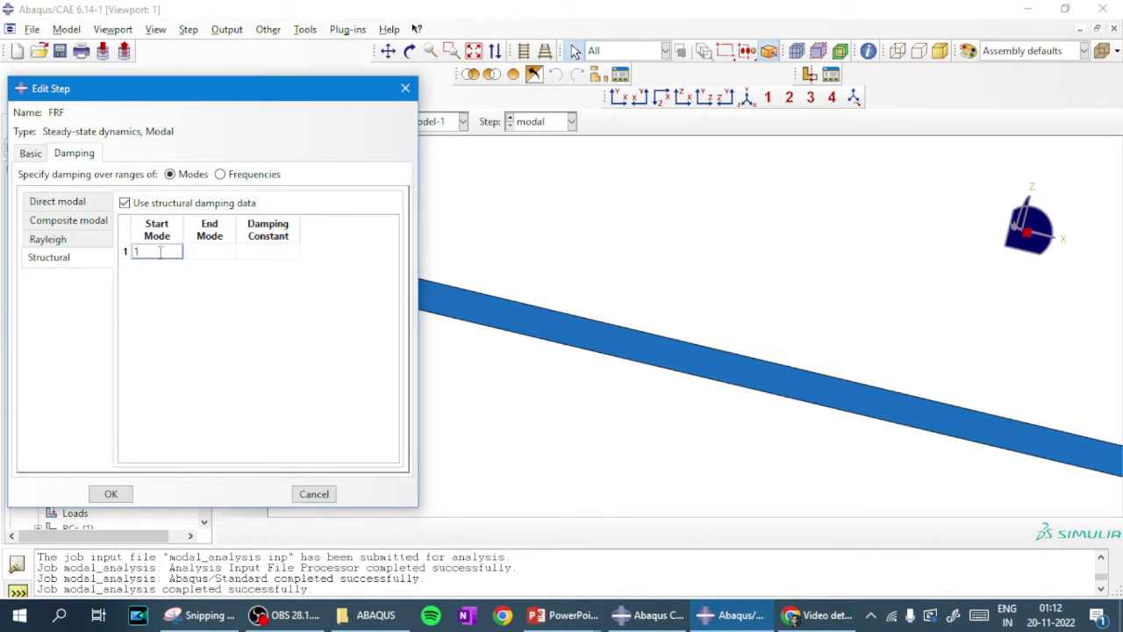
{"action": "type", "text": "1"}
{"action": "key", "text": "Tab"}
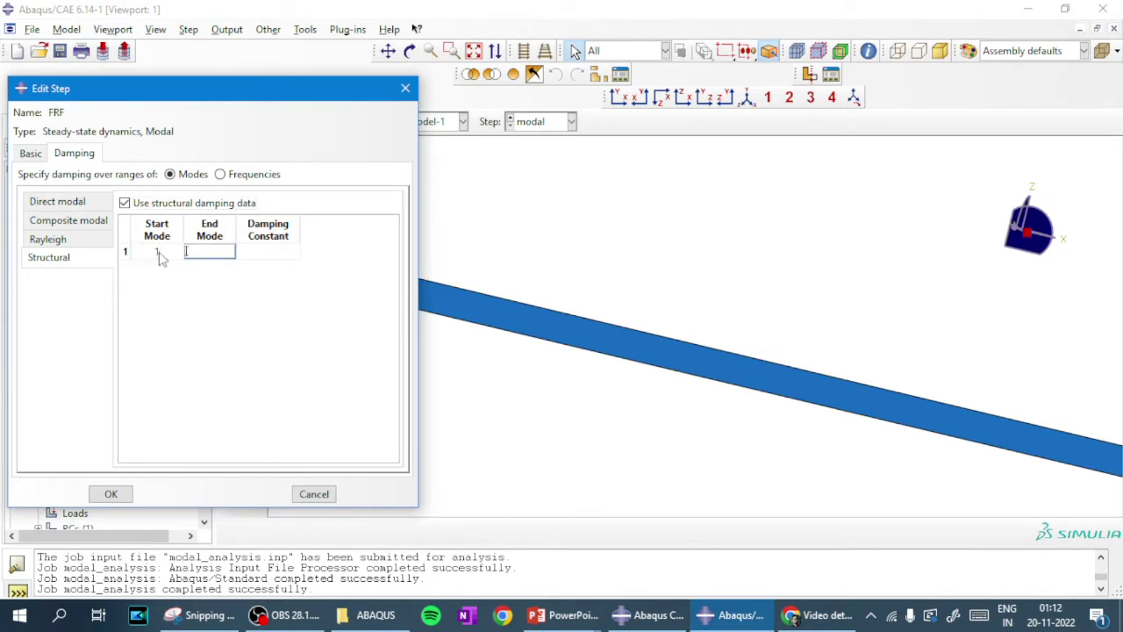
{"action": "key", "text": "Tab"}
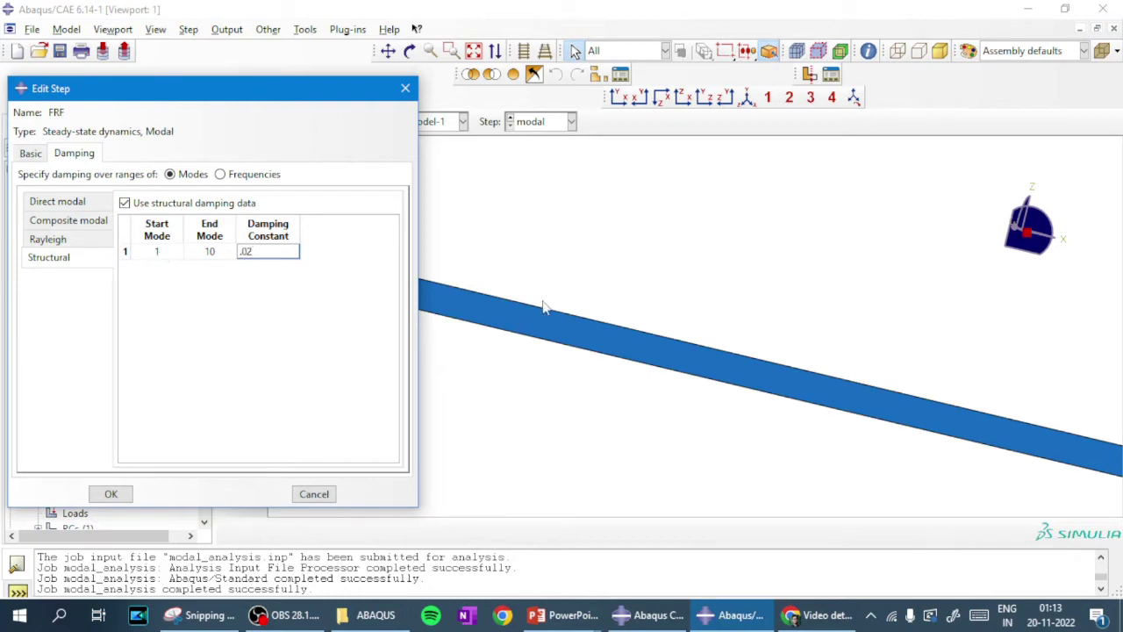
{"action": "left_click", "coordinate": [111, 494]}
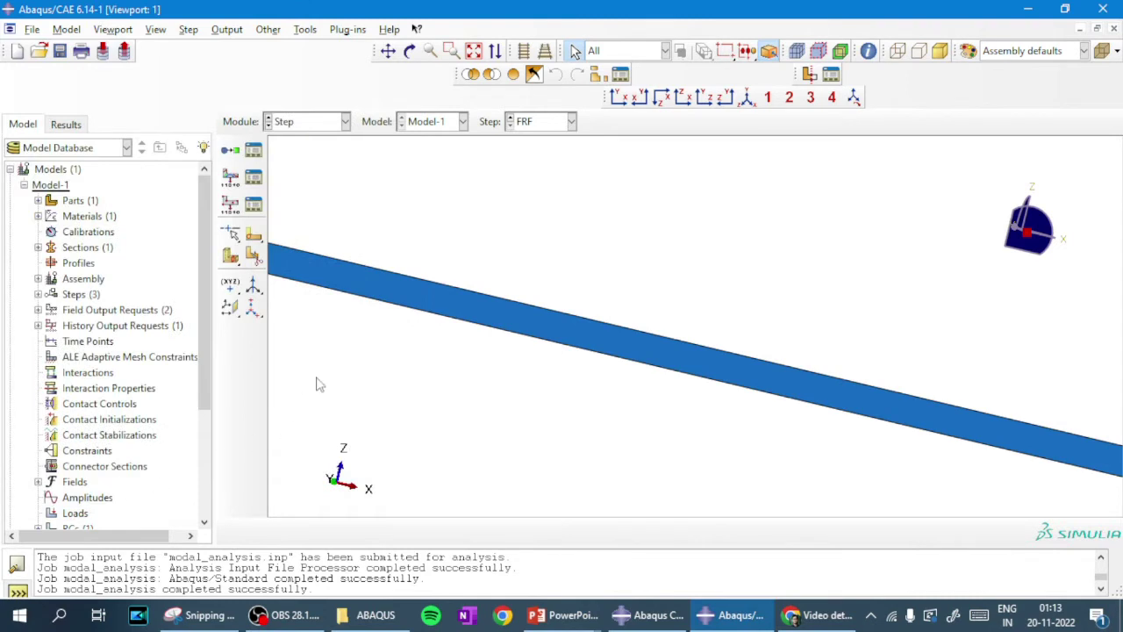
- Review the analysis steps in the Step Manager and switch to the Load module
{"action": "left_click", "coordinate": [253, 152]}
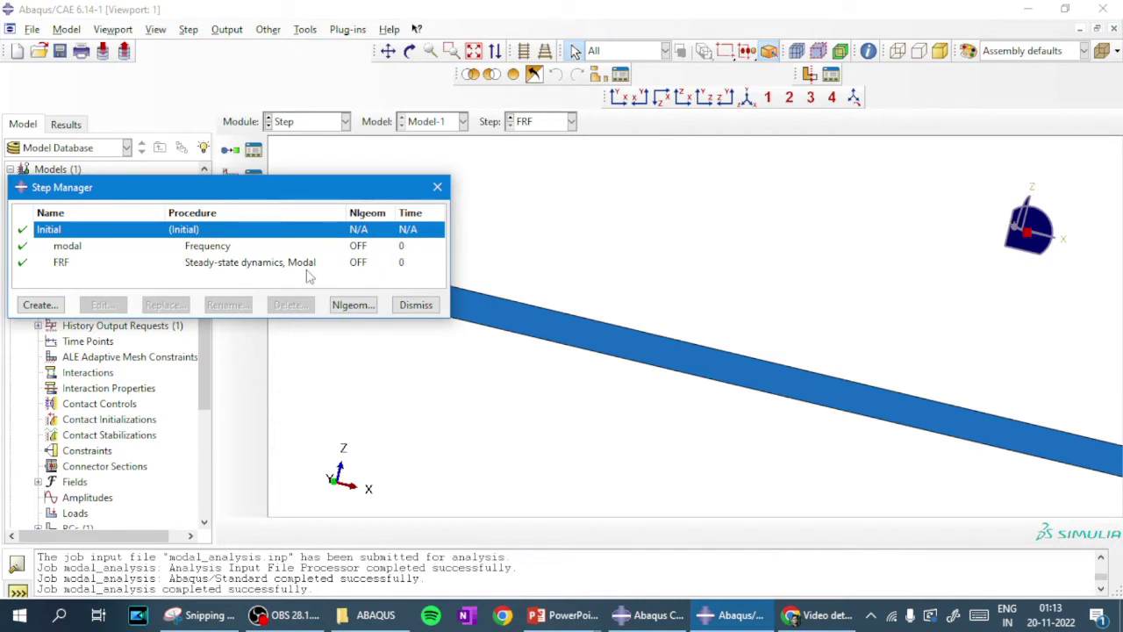
{"action": "left_click", "coordinate": [437, 187]}
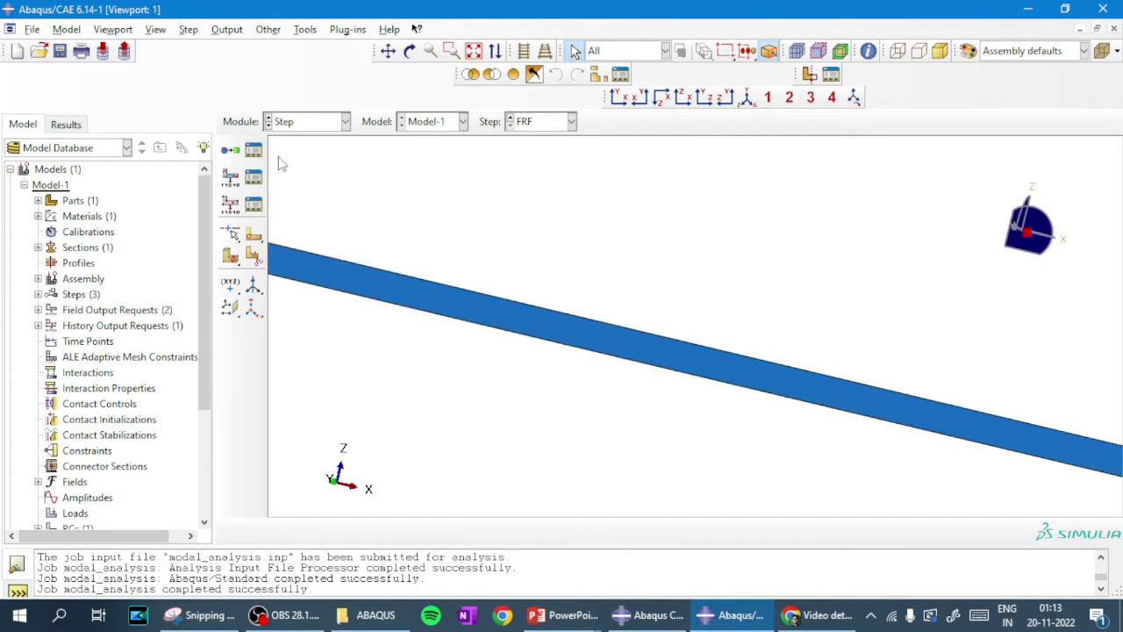
{"action": "left_click", "coordinate": [312, 128]}
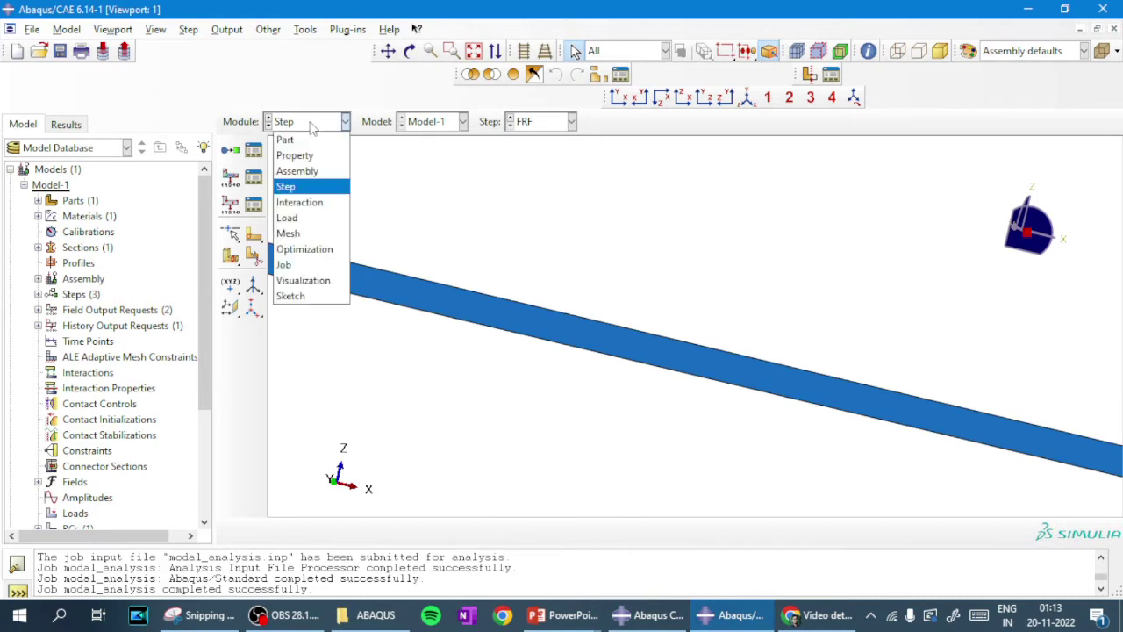
{"action": "left_click", "coordinate": [289, 219]}
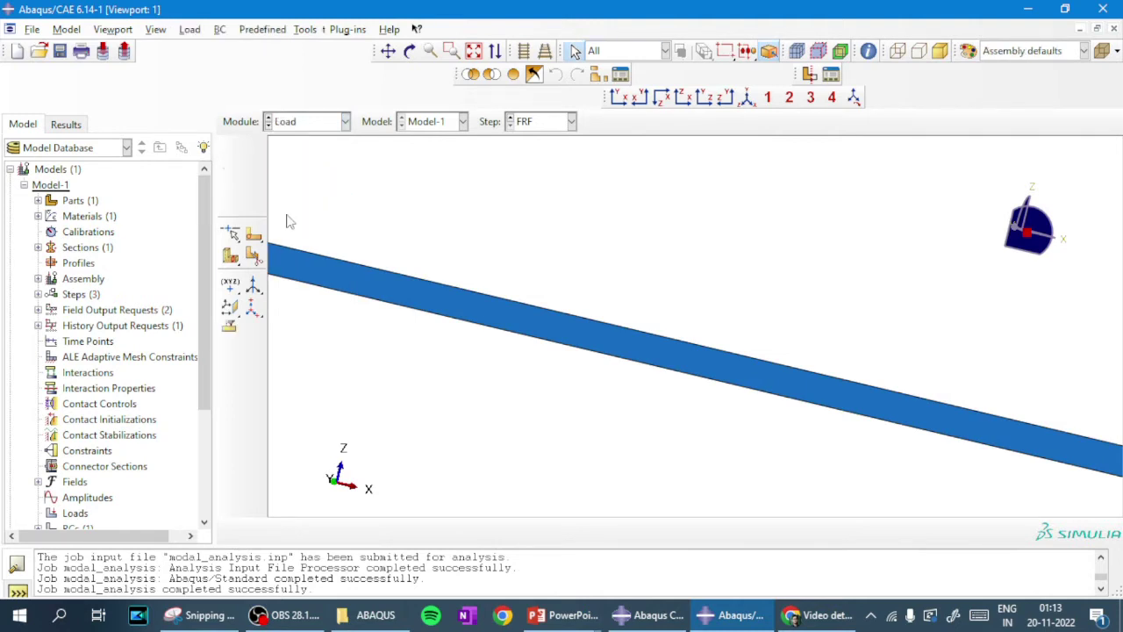
- Examine the whole plate and its free end to locate where the load acts
{"action": "scroll", "coordinate": [843, 378], "scroll_direction": "down", "scroll_amount": 4}
{"action": "scroll", "coordinate": [868, 400], "scroll_direction": "down", "scroll_amount": 2}
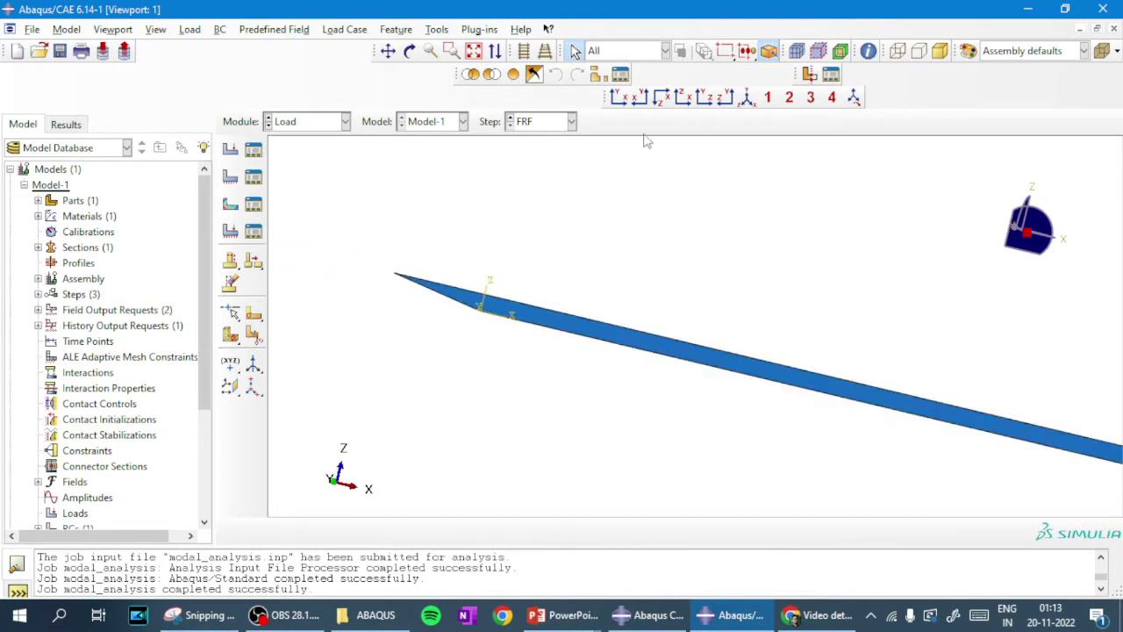
{"action": "left_click", "coordinate": [470, 74]}
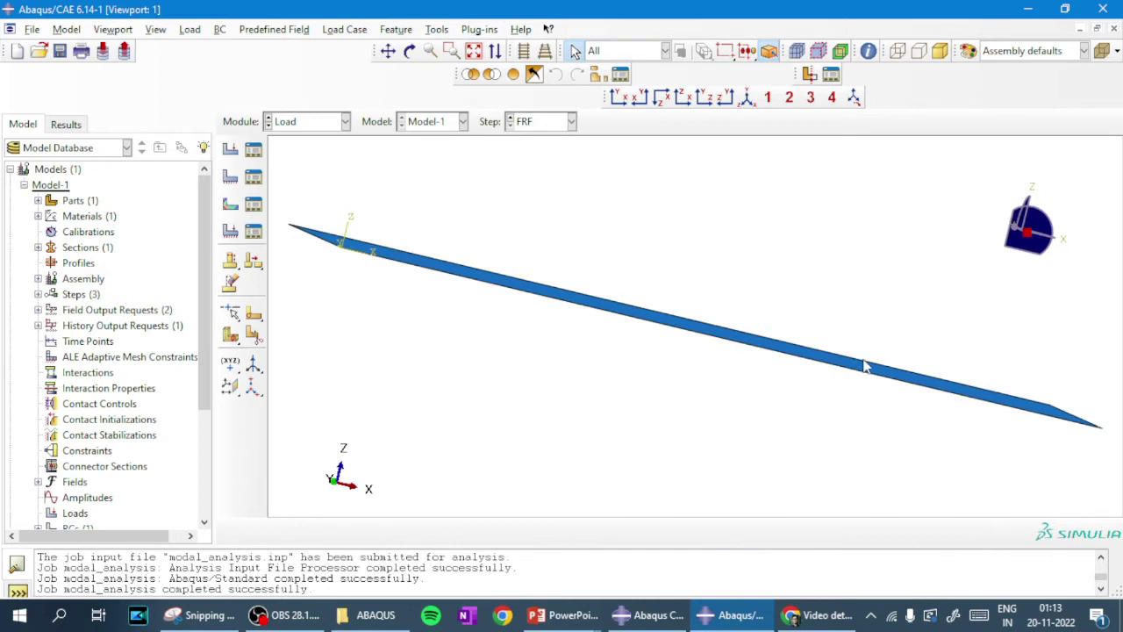
{"action": "left_click", "coordinate": [760, 358]}
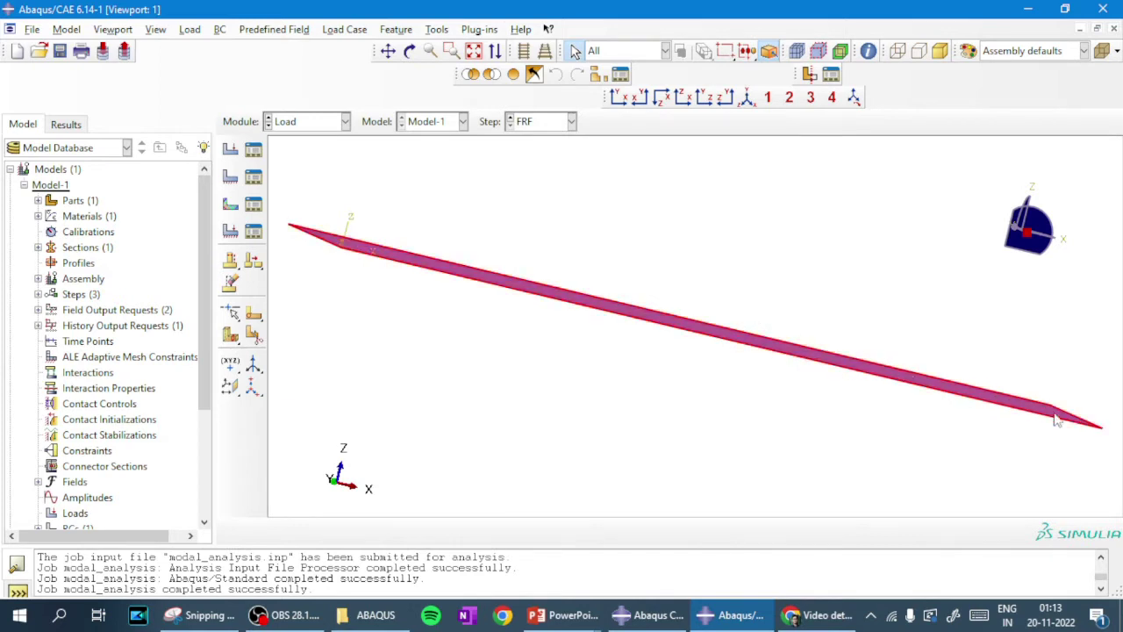
{"action": "left_click", "coordinate": [581, 397]}
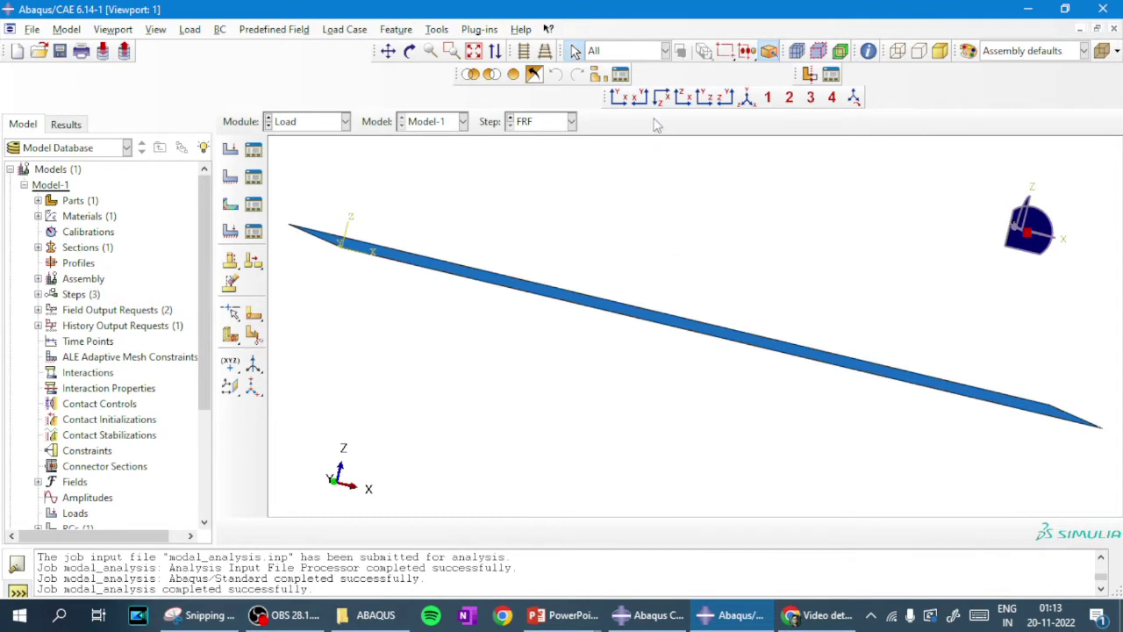
{"action": "left_click", "coordinate": [409, 51]}
{"action": "left_click_drag", "start_coordinate": [1096, 386], "coordinate": [792, 356]}
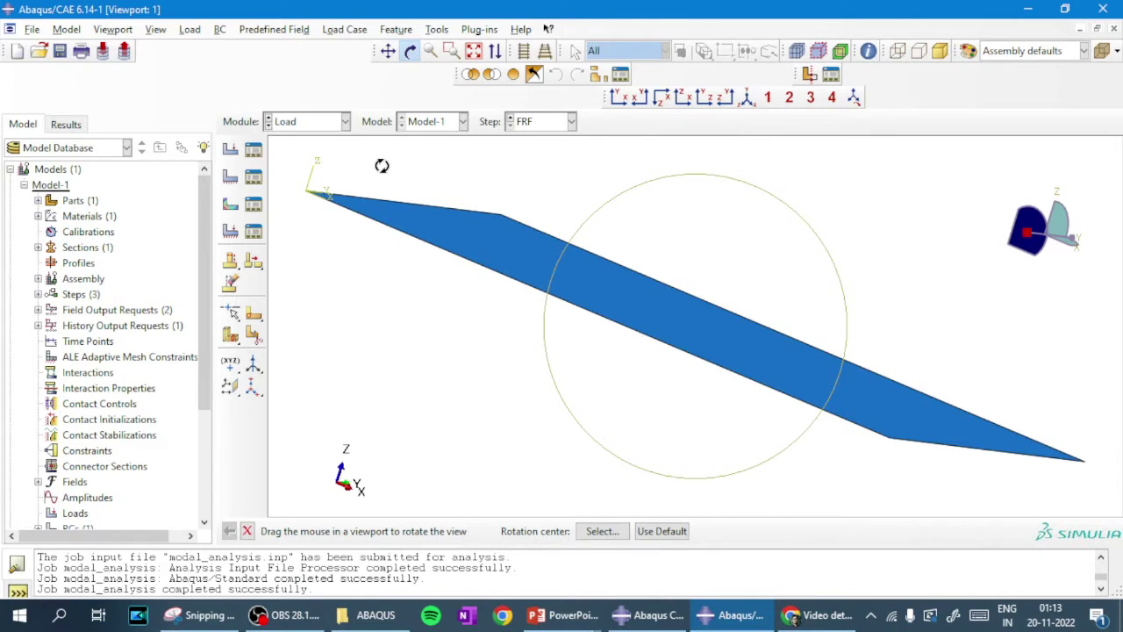
{"action": "key", "text": "Escape"}
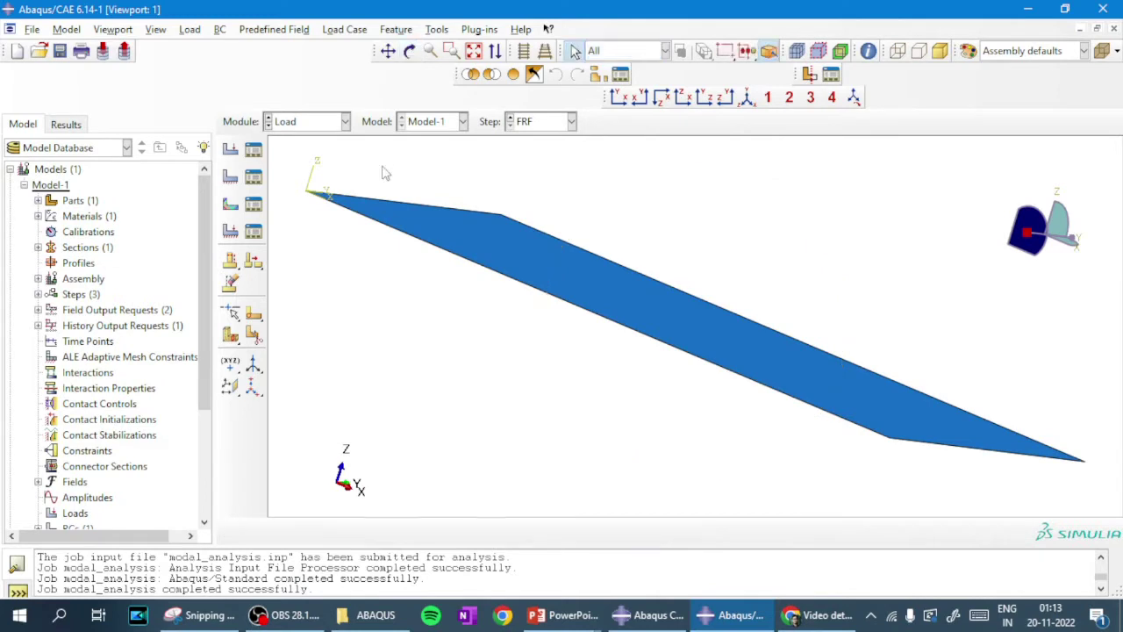
- Switch to the Assembly module and start creating a node-type set named Set-2
{"action": "left_click", "coordinate": [305, 124]}
{"action": "left_click", "coordinate": [297, 171]}
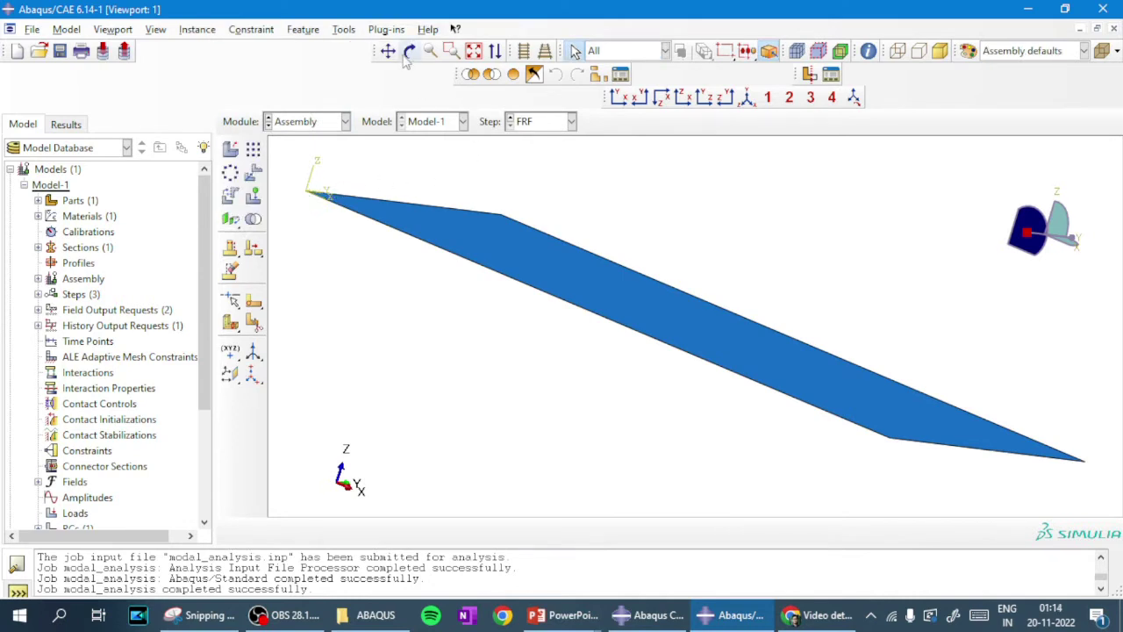
{"action": "left_click", "coordinate": [345, 30]}
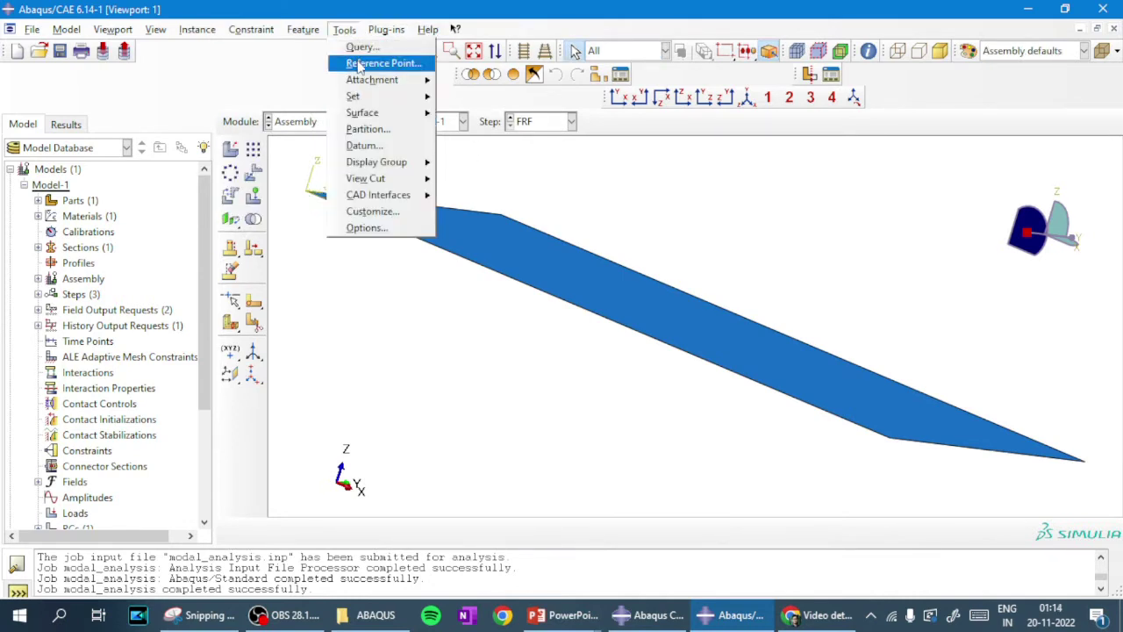
{"action": "left_click", "coordinate": [358, 64]}
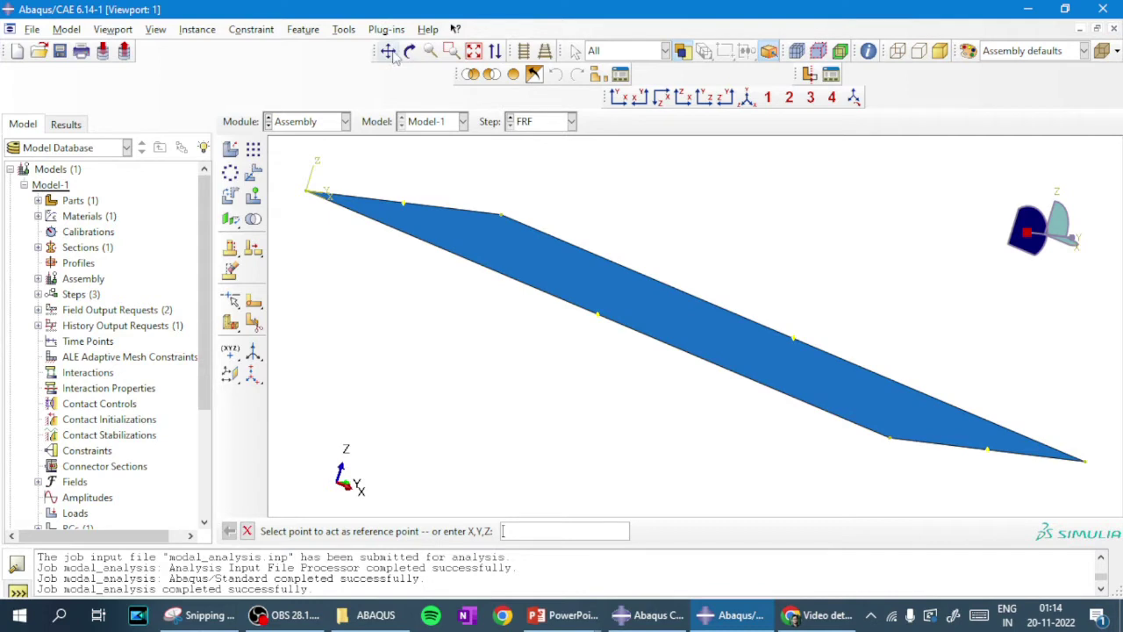
{"action": "left_click", "coordinate": [349, 33]}
{"action": "mouse_move", "coordinate": [389, 97]}
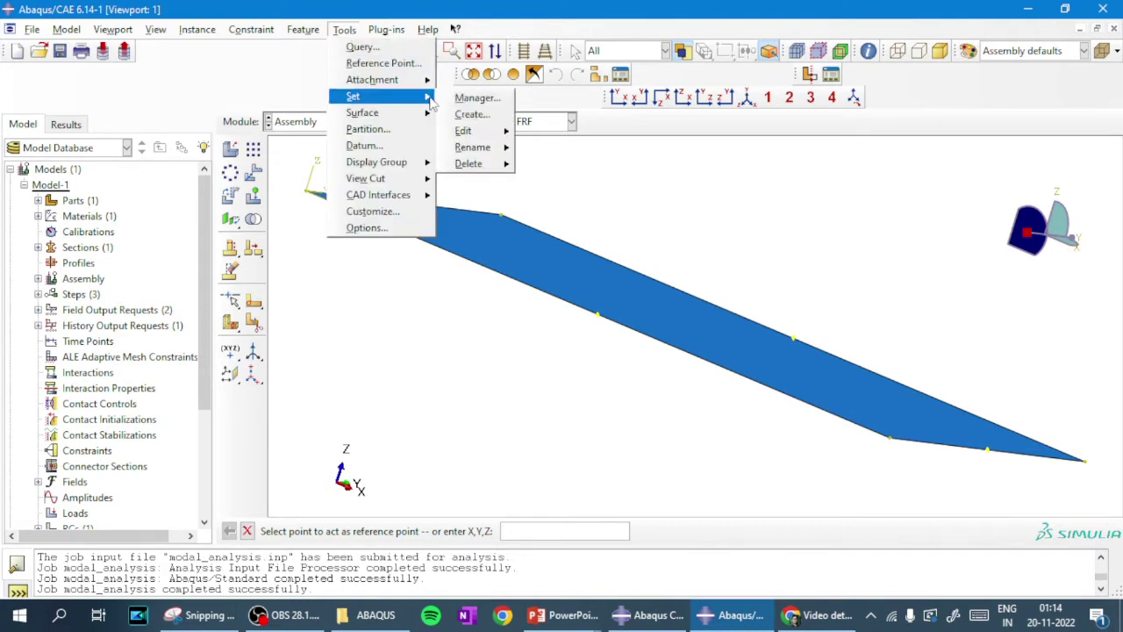
{"action": "left_click", "coordinate": [472, 115]}
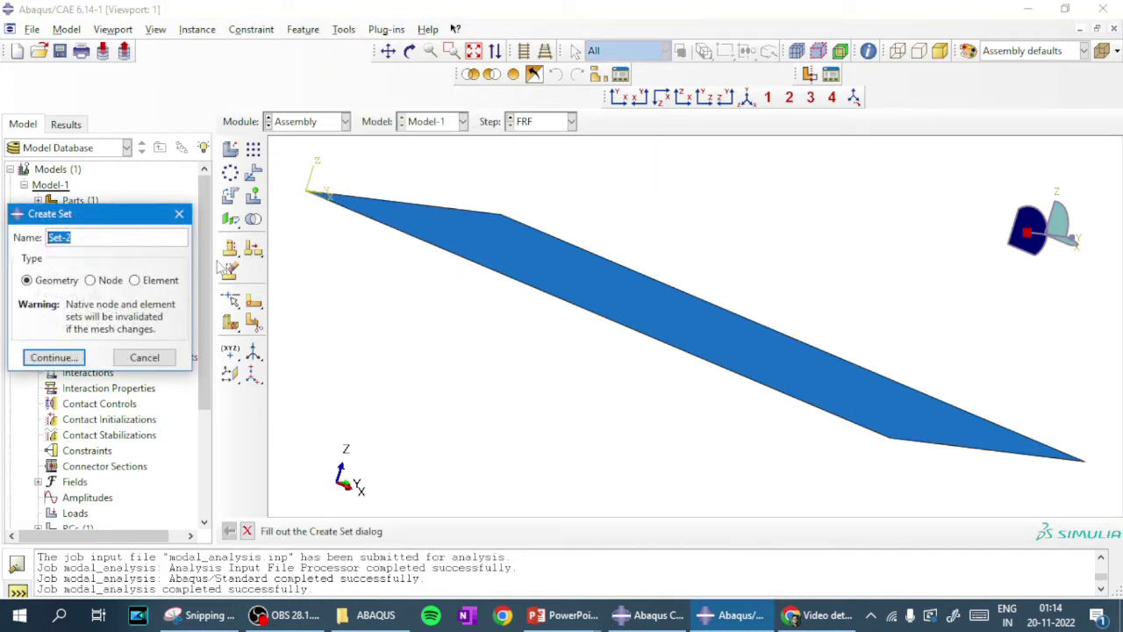
{"action": "left_click", "coordinate": [103, 280]}
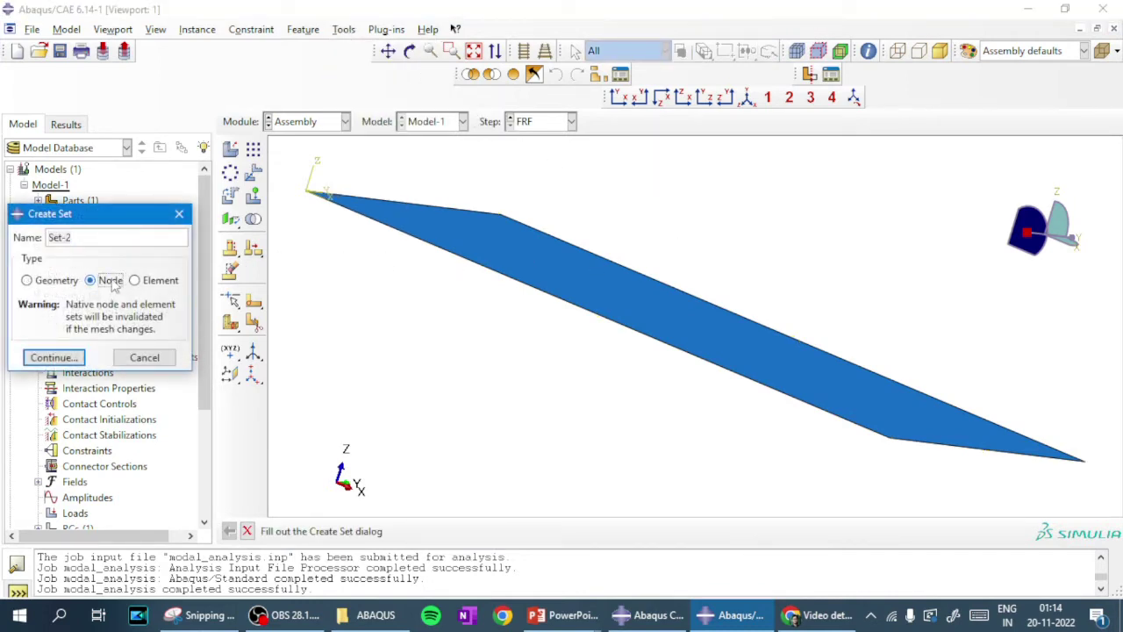
{"action": "left_click", "coordinate": [72, 359]}
- Pick the node at the middle of the plate's free edge in the XY view and complete the node set
{"action": "scroll", "coordinate": [1002, 443], "scroll_direction": "down", "scroll_amount": 1}
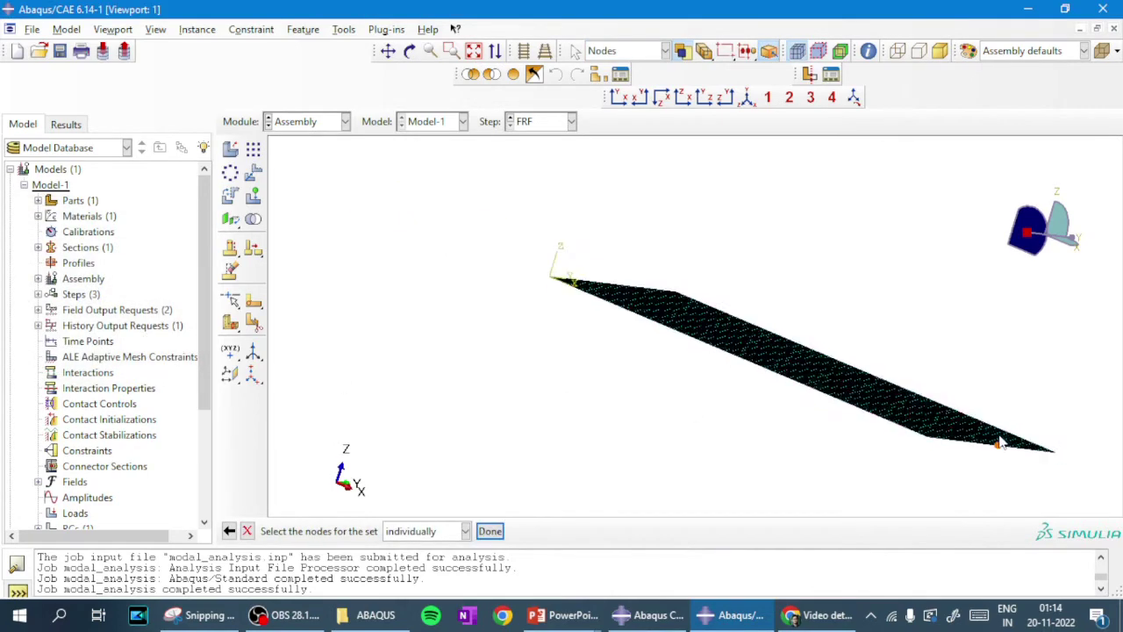
{"action": "scroll", "coordinate": [1001, 444], "scroll_direction": "up", "scroll_amount": 1}
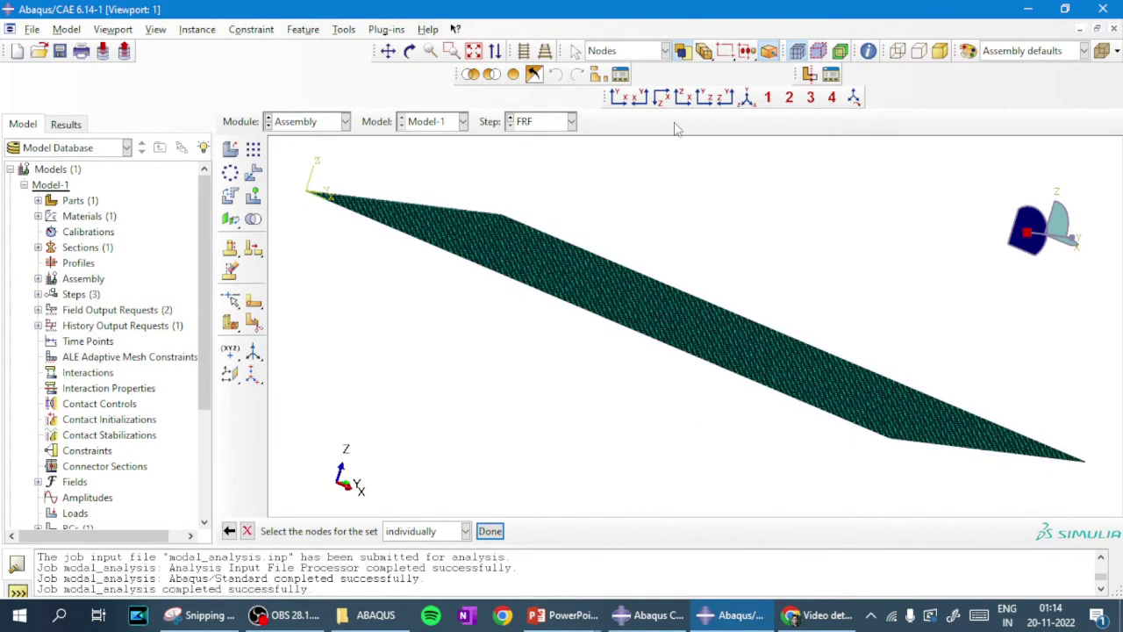
{"action": "left_click", "coordinate": [619, 98]}
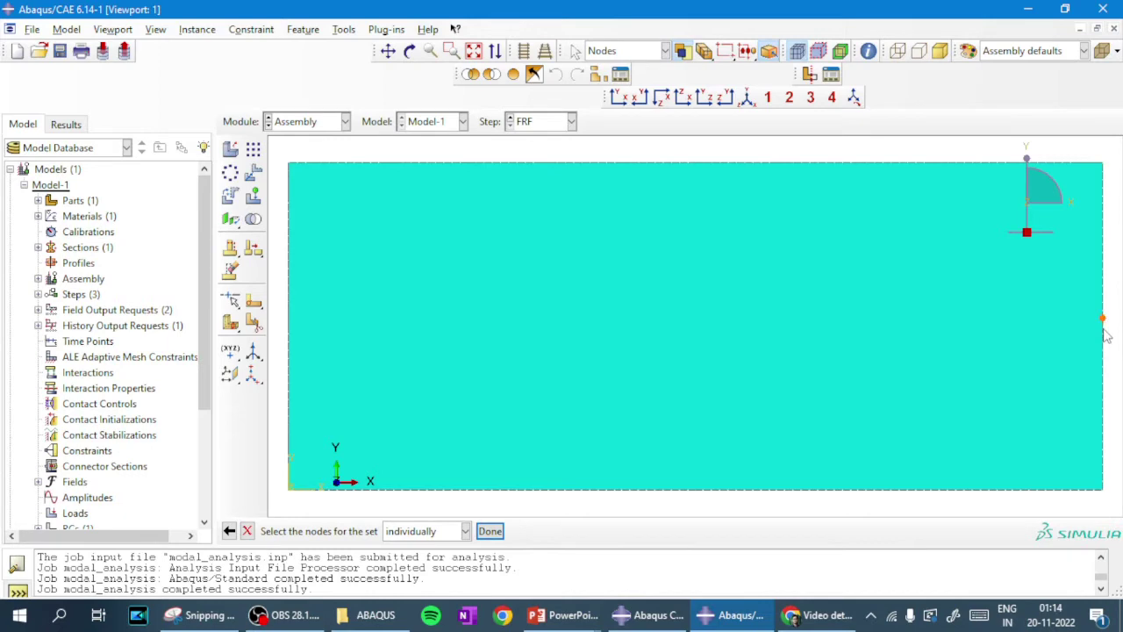
{"action": "scroll", "coordinate": [971, 346], "scroll_direction": "down", "scroll_amount": 1}
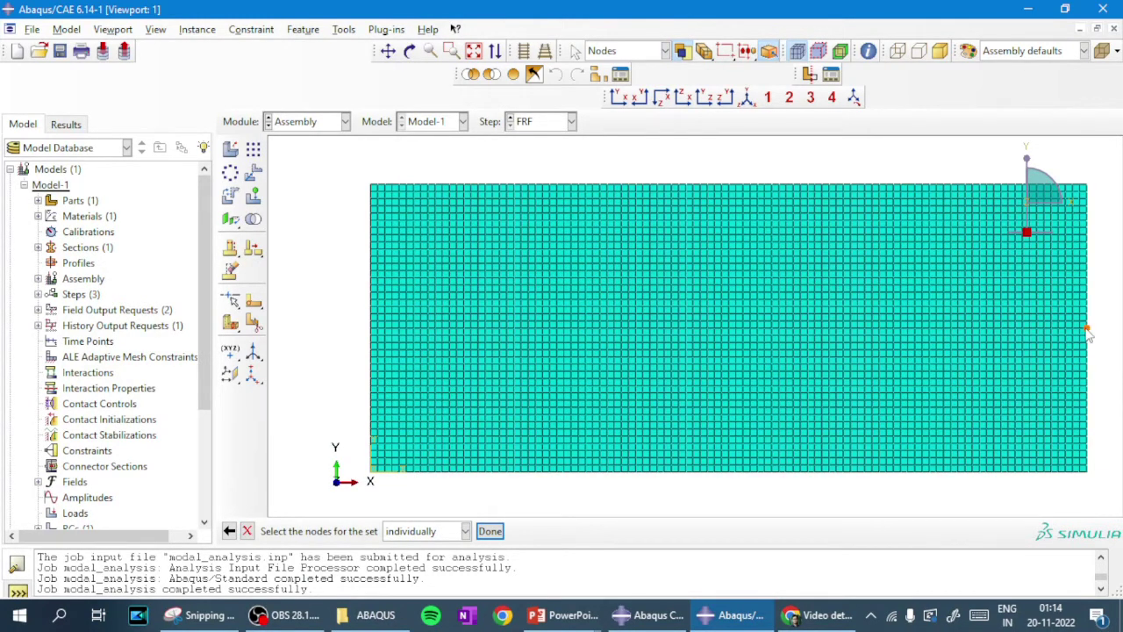
{"action": "scroll", "coordinate": [1088, 331], "scroll_direction": "down", "scroll_amount": 3}
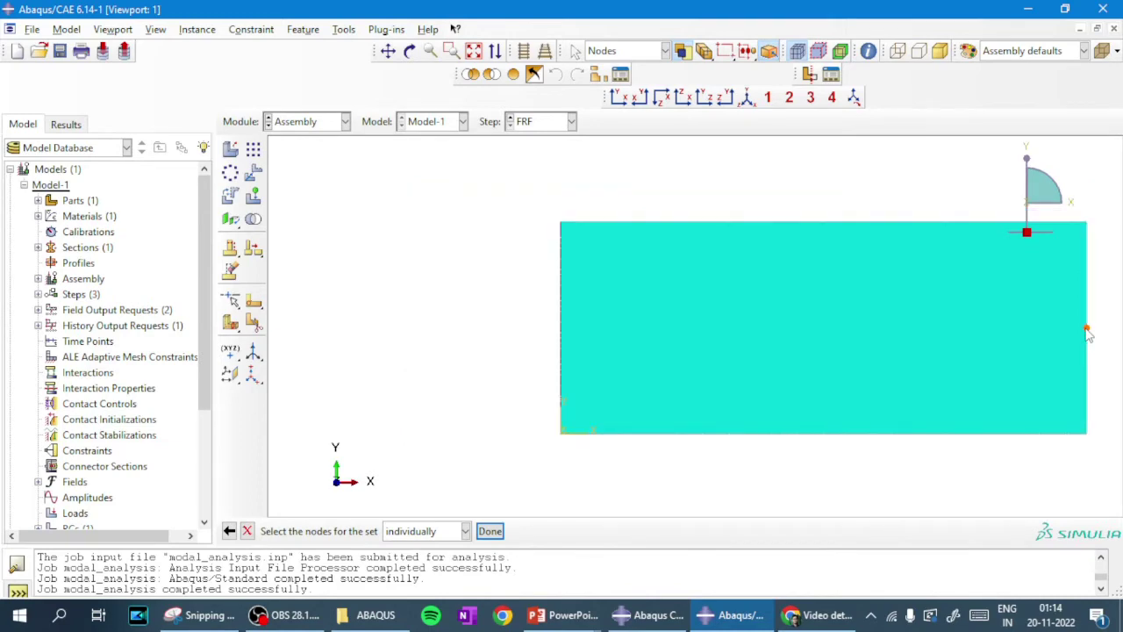
{"action": "scroll", "coordinate": [1088, 331], "scroll_direction": "down", "scroll_amount": 5}
{"action": "scroll", "coordinate": [1088, 331], "scroll_direction": "up", "scroll_amount": 6}
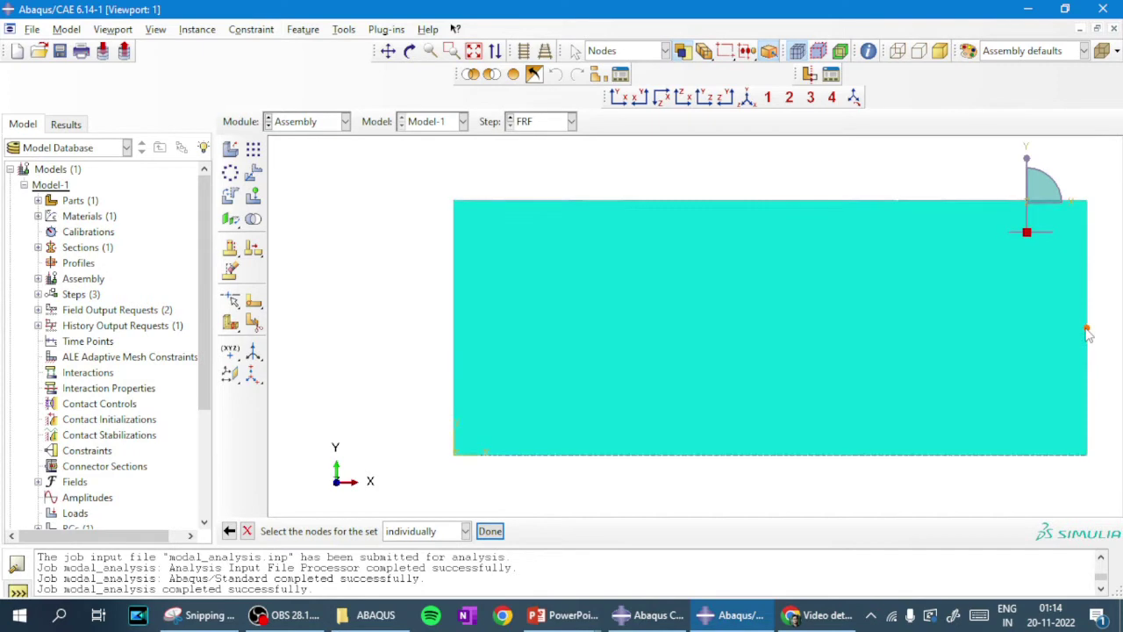
{"action": "scroll", "coordinate": [1087, 332], "scroll_direction": "up", "scroll_amount": 2}
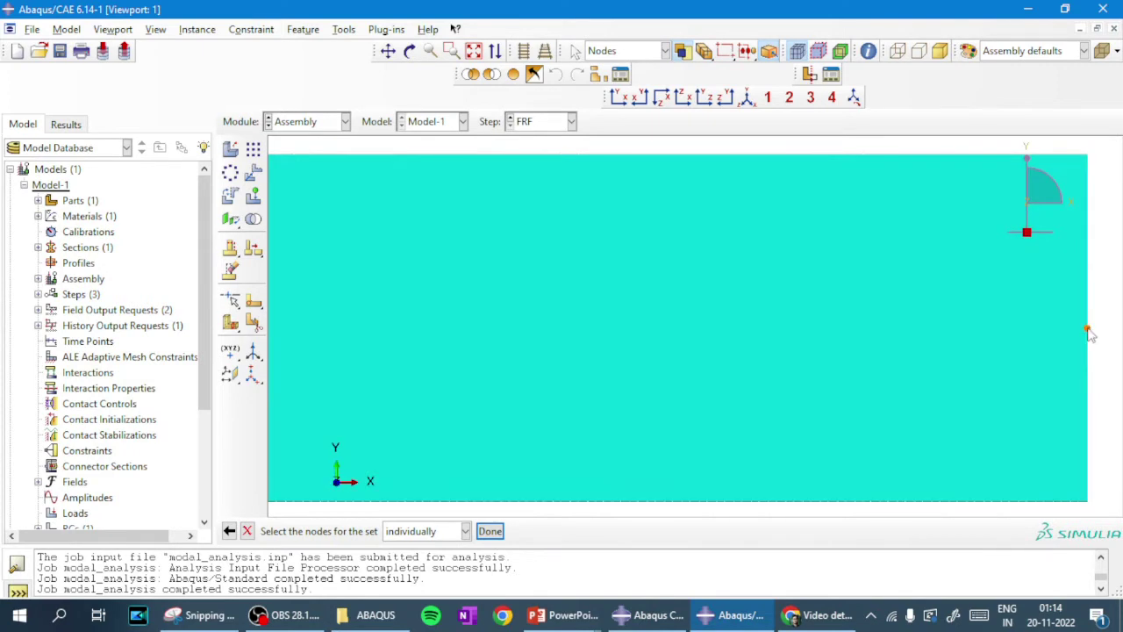
{"action": "left_click", "coordinate": [1087, 330]}
{"action": "left_click", "coordinate": [490, 532]}
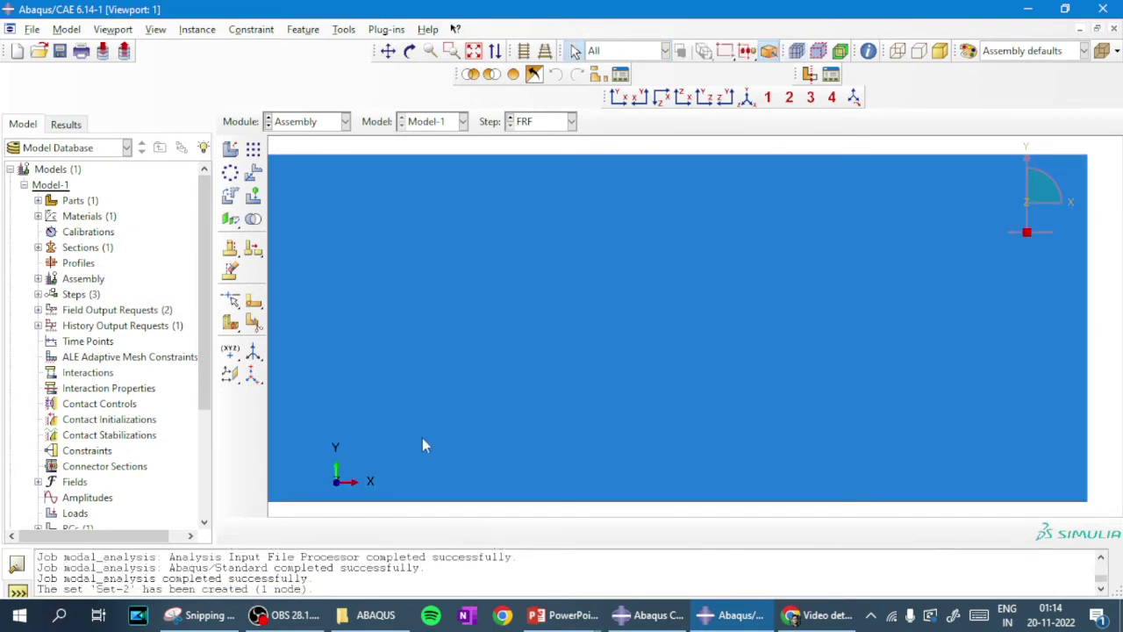
- In the Load module, create a concentrated force named PL in the FRF step, applied to Set-2
{"action": "left_click", "coordinate": [312, 124]}
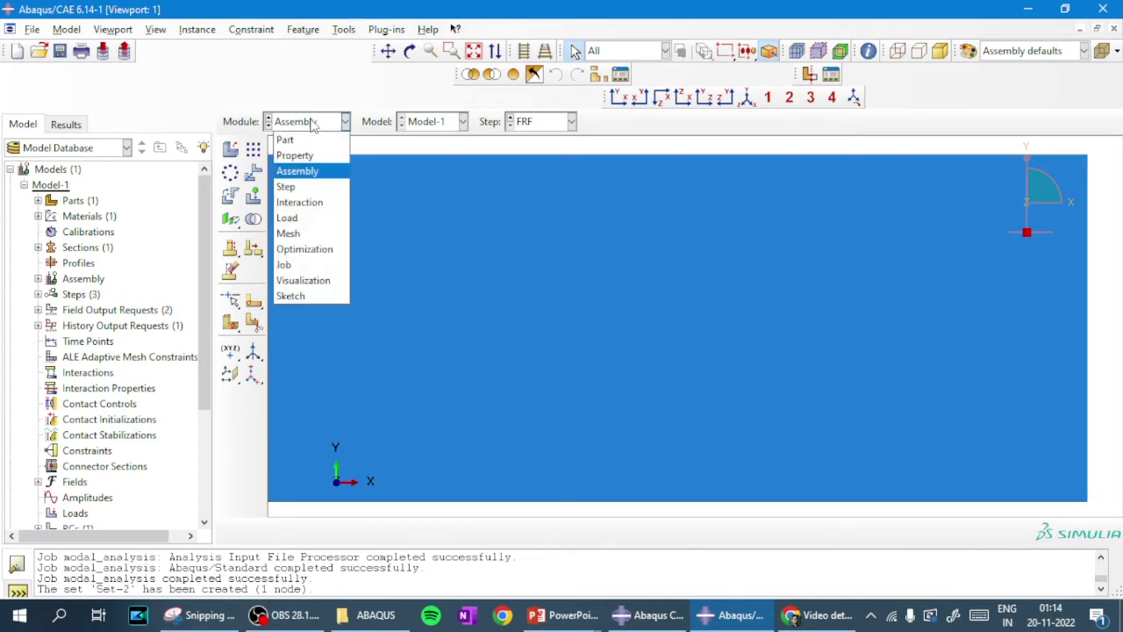
{"action": "left_click", "coordinate": [290, 217]}
{"action": "left_click", "coordinate": [230, 149]}
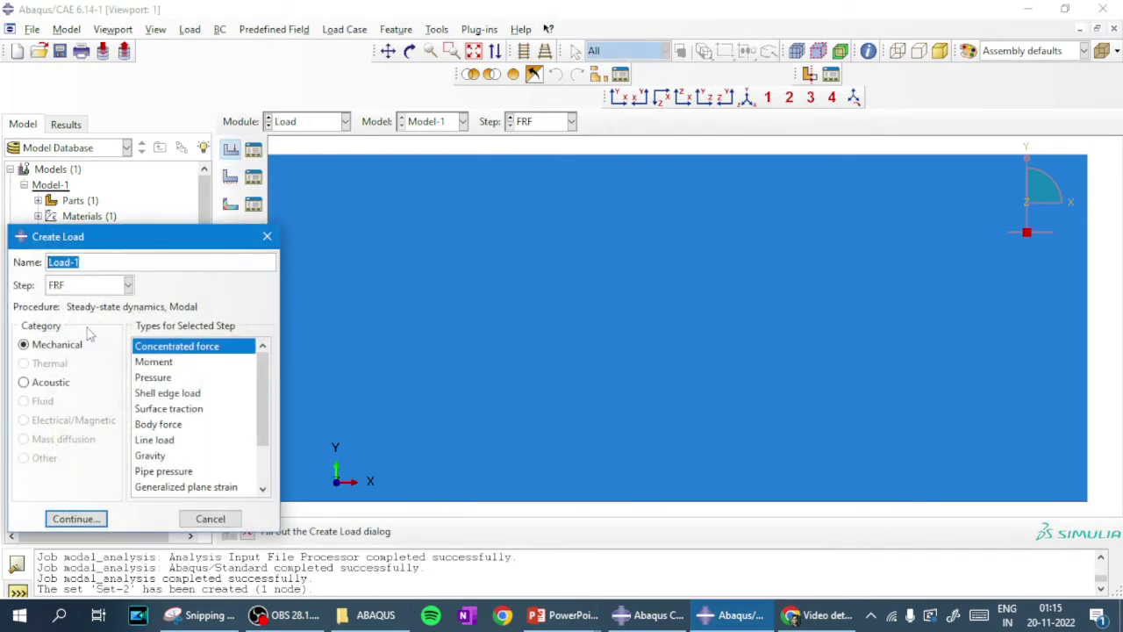
{"action": "type", "text": "PL"}
{"action": "left_click", "coordinate": [74, 518]}
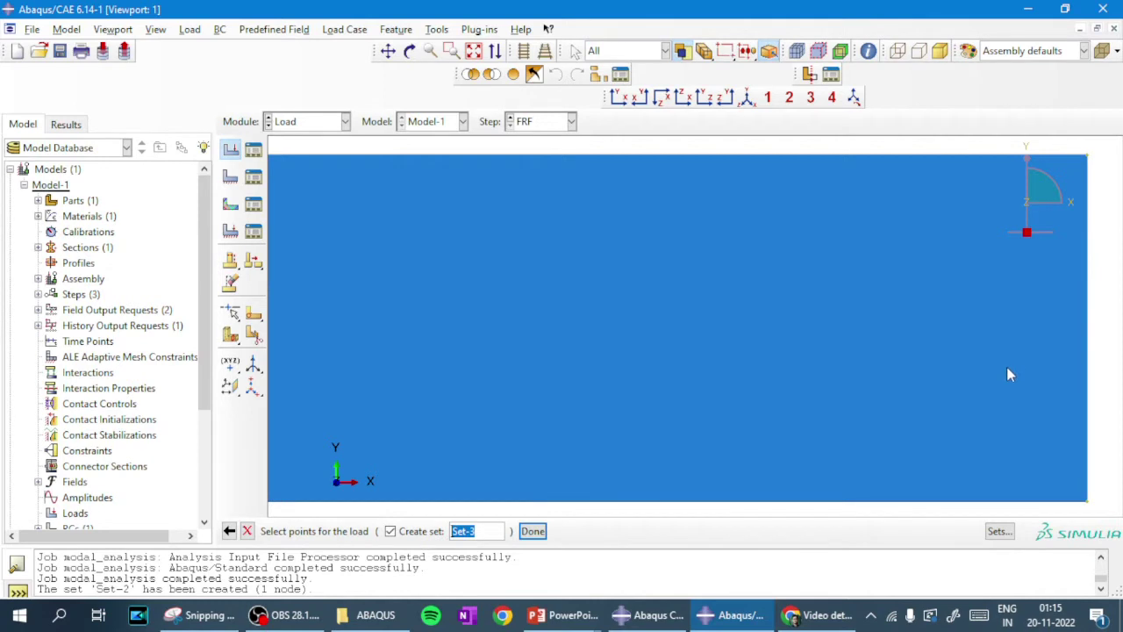
{"action": "left_click", "coordinate": [999, 532]}
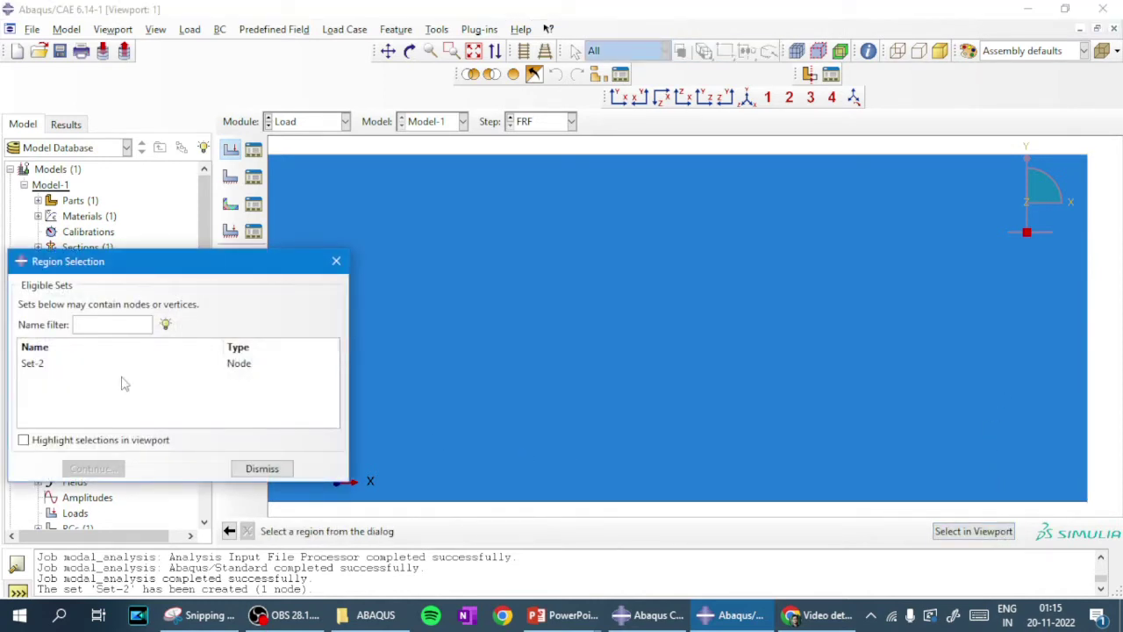
{"action": "left_click", "coordinate": [40, 368]}
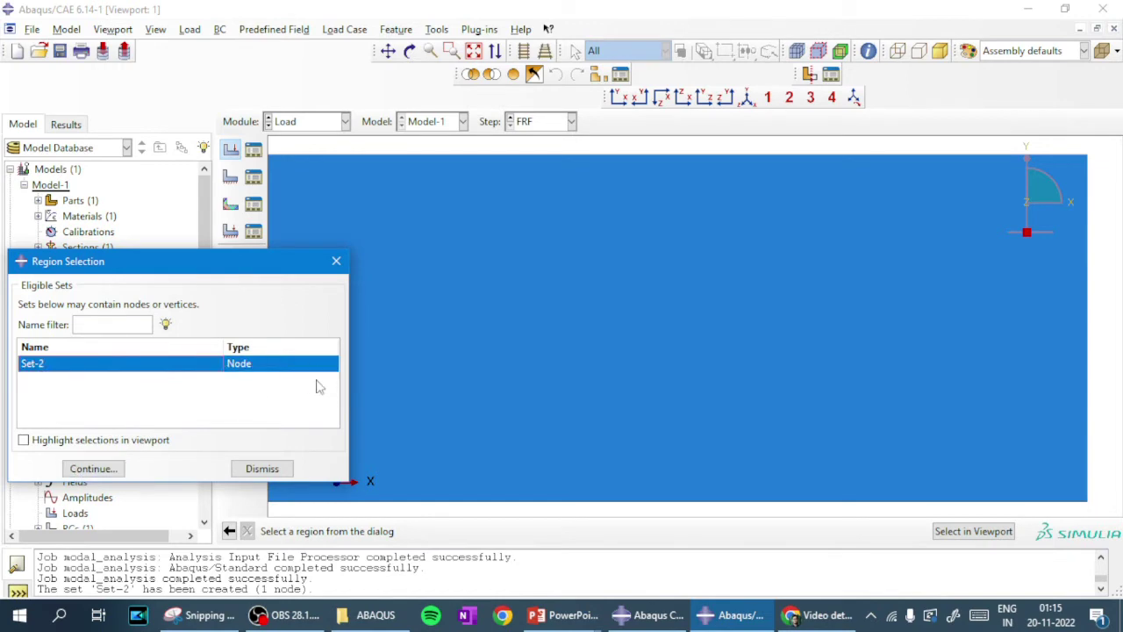
{"action": "left_click", "coordinate": [101, 468]}
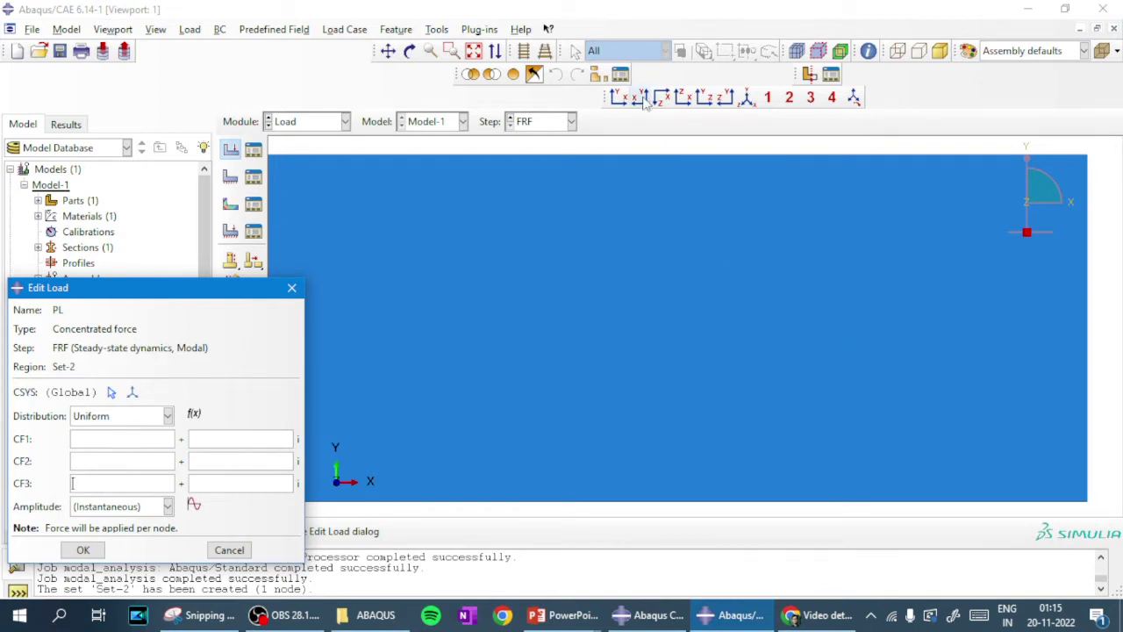
- Check the plate's axes in an isometric view and set the load's real CF3 component to -1000
{"action": "left_click", "coordinate": [746, 96]}
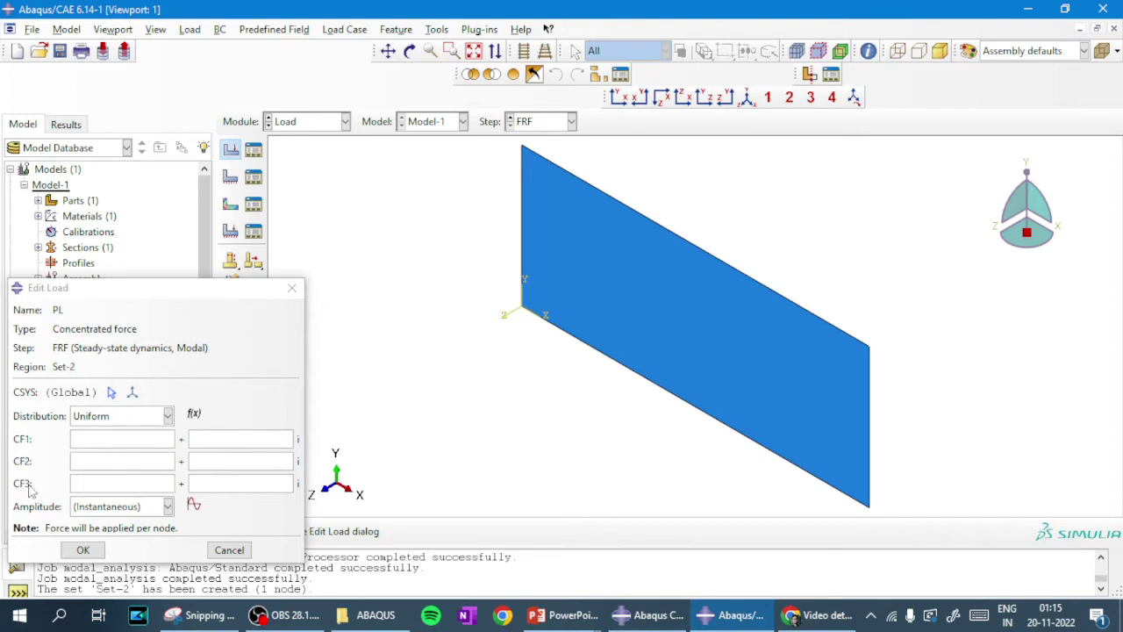
{"action": "left_click", "coordinate": [91, 483]}
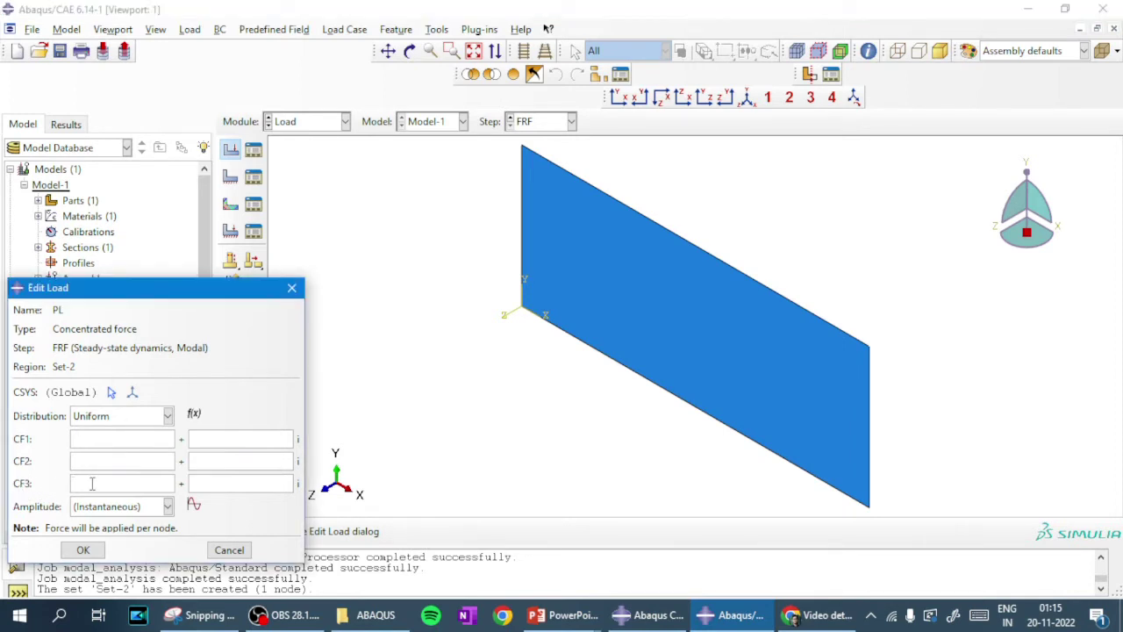
{"action": "type", "text": "-1000"}
- Switch to PowerPoint, check the problem statement slide, and end the slide show while keeping the ink annotations
{"action": "left_click", "coordinate": [561, 614]}
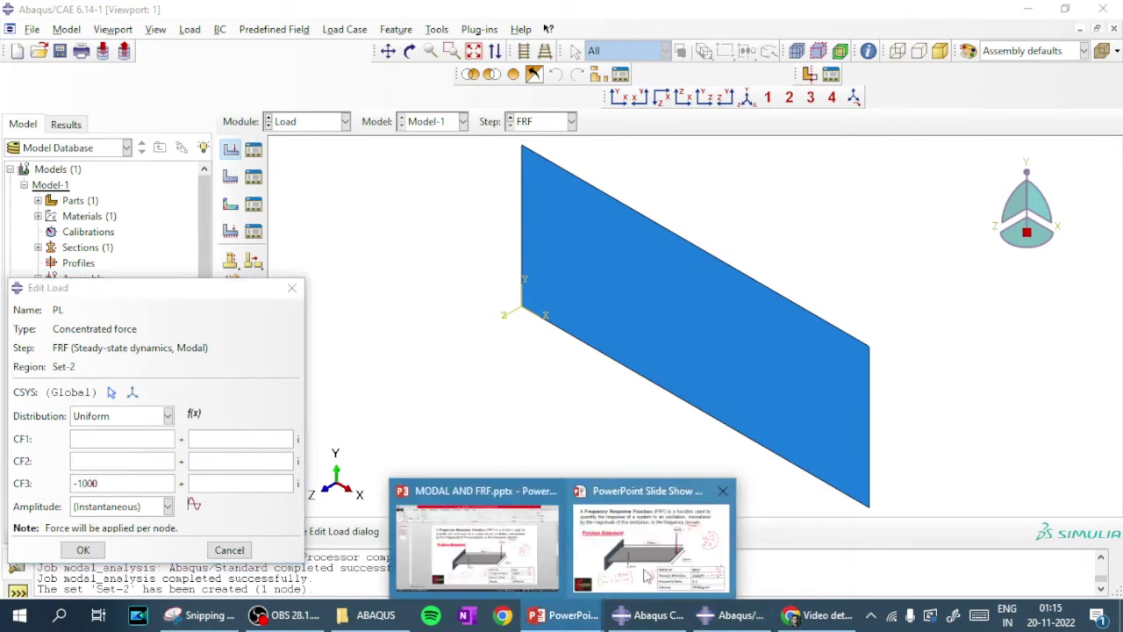
{"action": "left_click", "coordinate": [648, 575]}
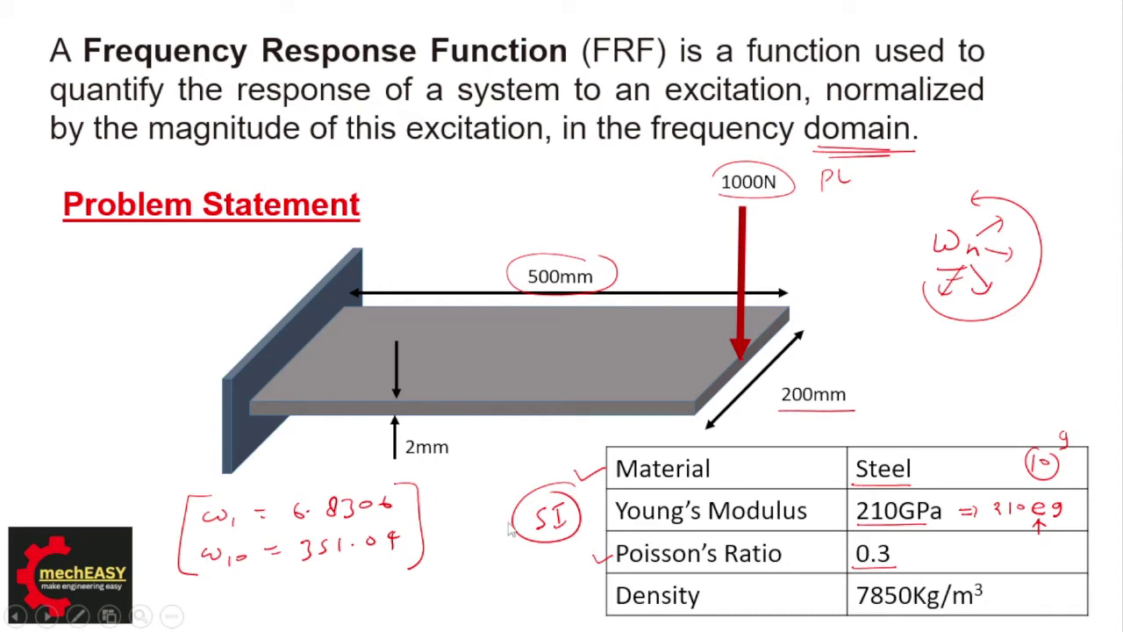
{"action": "key", "text": "Escape"}
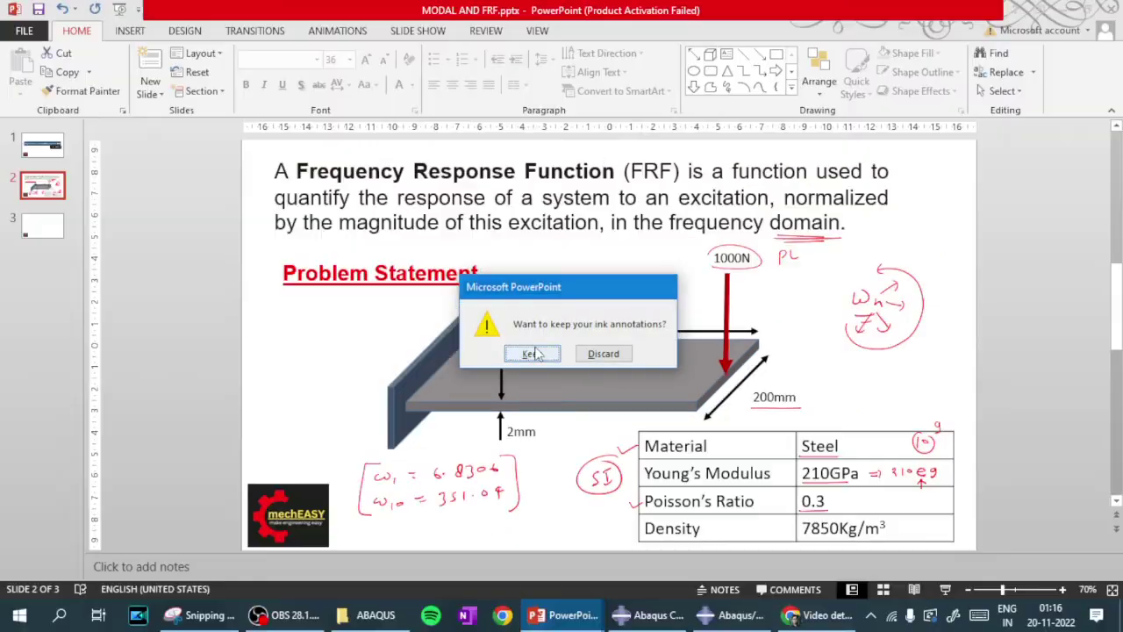
{"action": "key", "text": "Return"}
- Return to Abaqus, accept the PL load, and switch to the Step module
{"action": "left_click", "coordinate": [721, 615]}
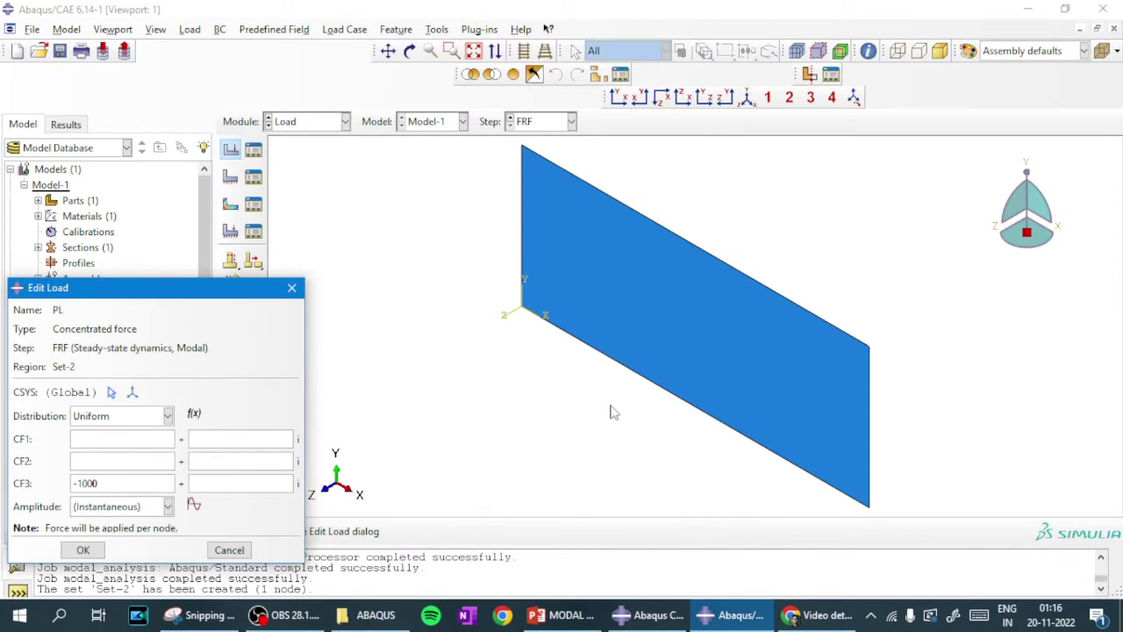
{"action": "left_click", "coordinate": [94, 551]}
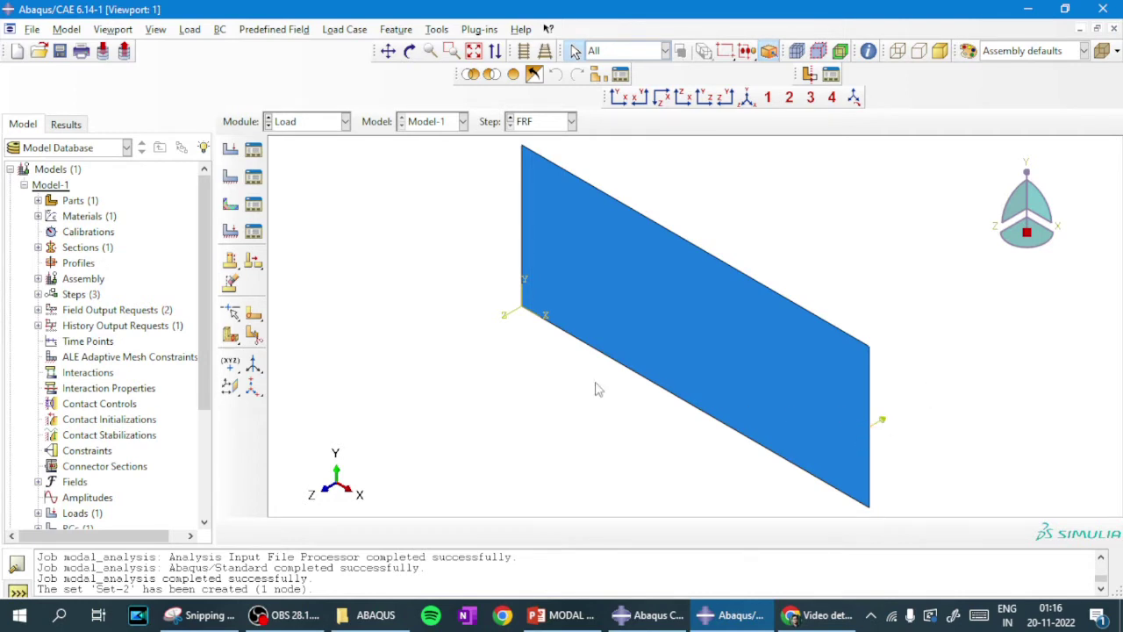
{"action": "left_click", "coordinate": [319, 125]}
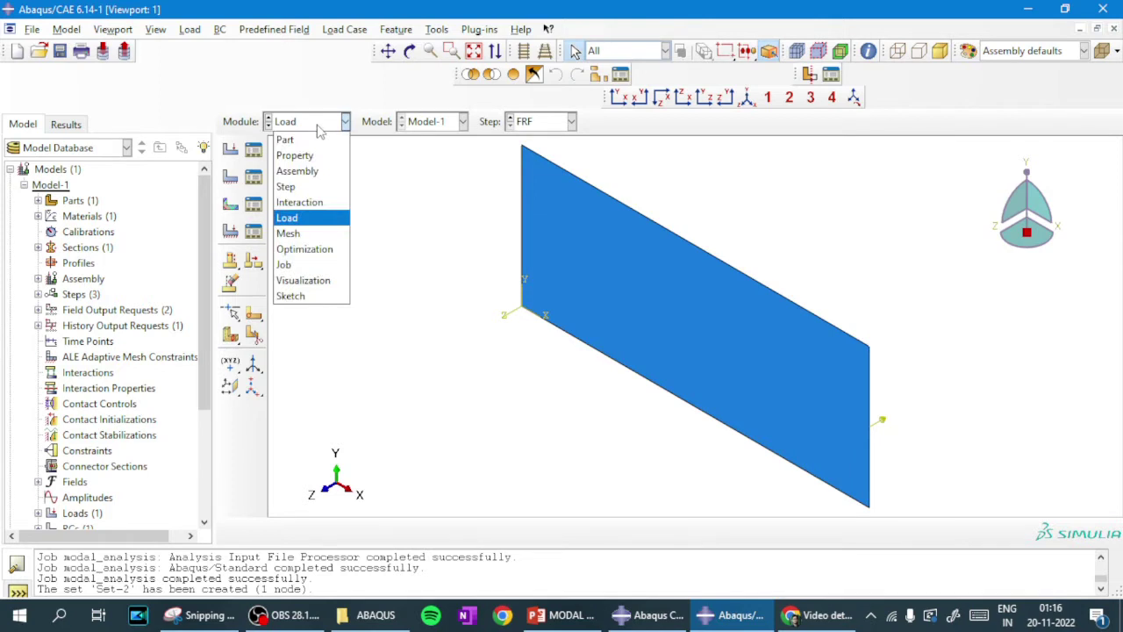
{"action": "left_click", "coordinate": [303, 191]}
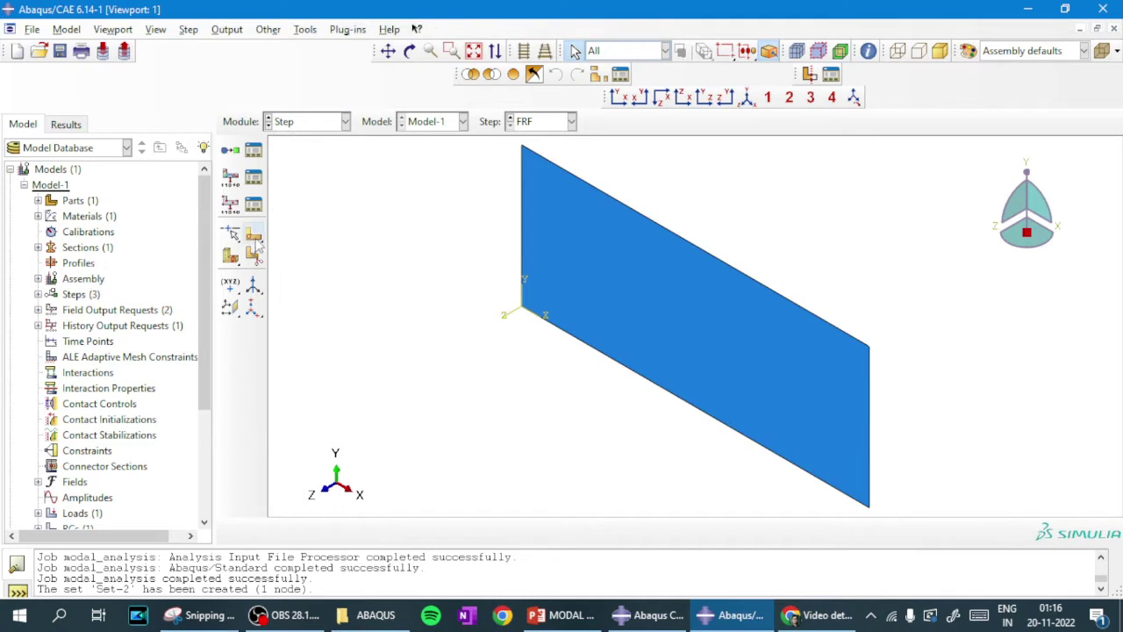
- Create a field output request named displacement in the FRF step
{"action": "left_click", "coordinate": [230, 180]}
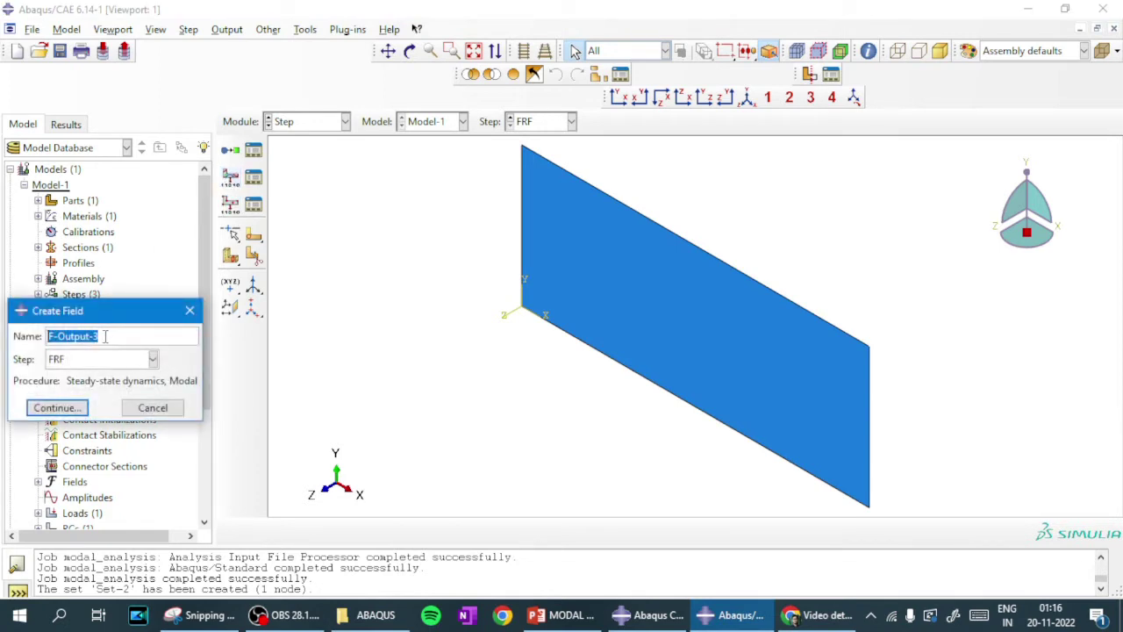
{"action": "key", "text": "BackSpace"}
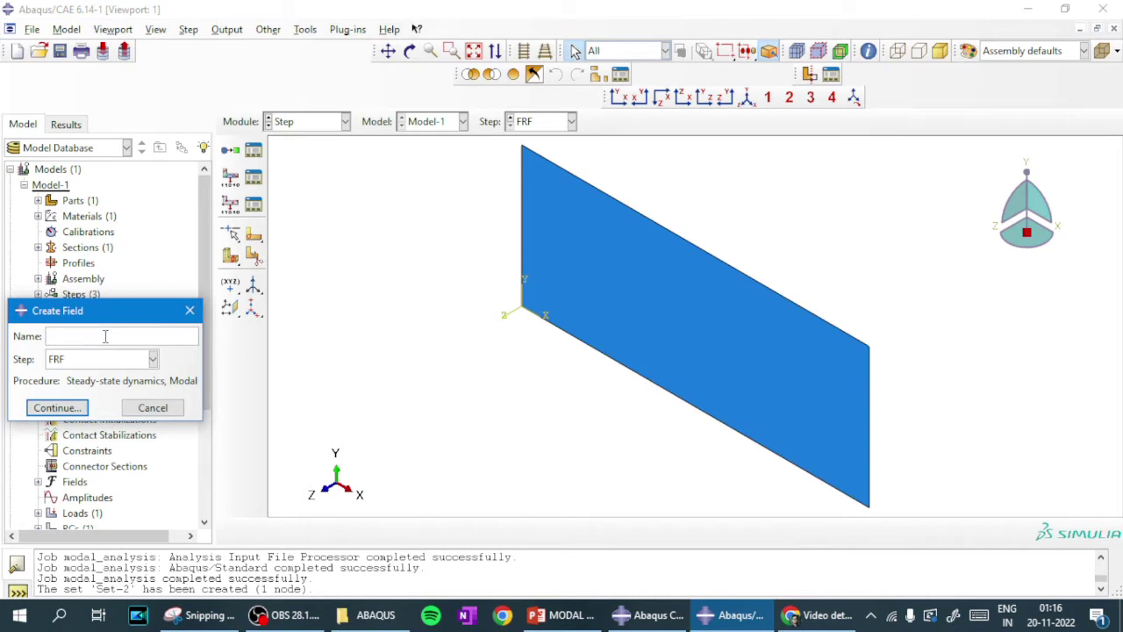
{"action": "type", "text": "displacement"}
{"action": "left_click", "coordinate": [95, 360]}
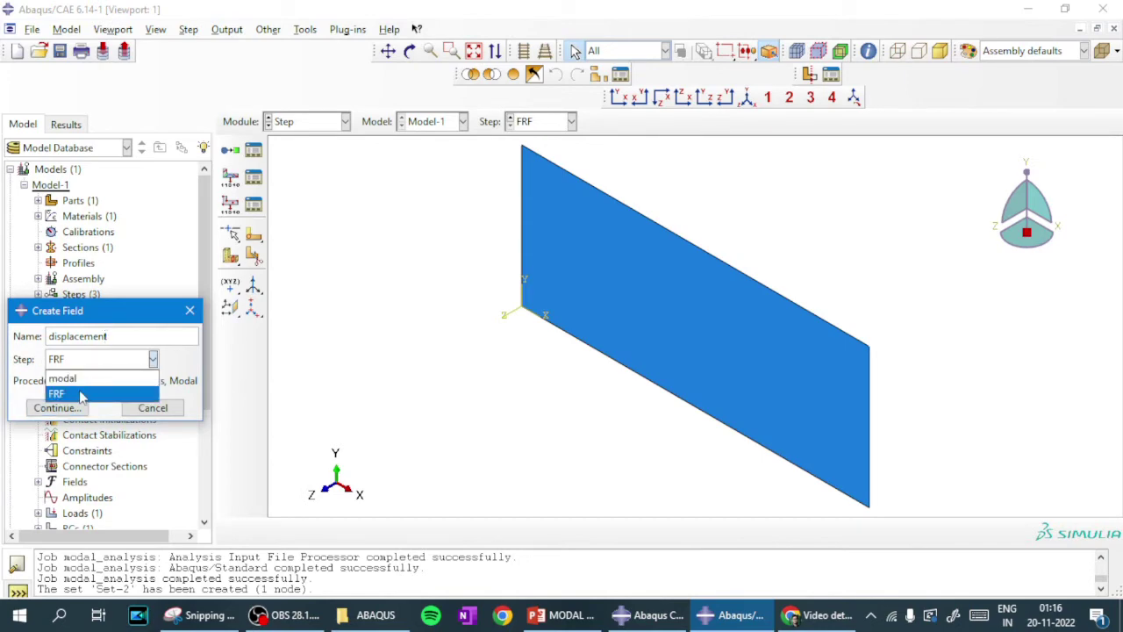
{"action": "left_click", "coordinate": [80, 396]}
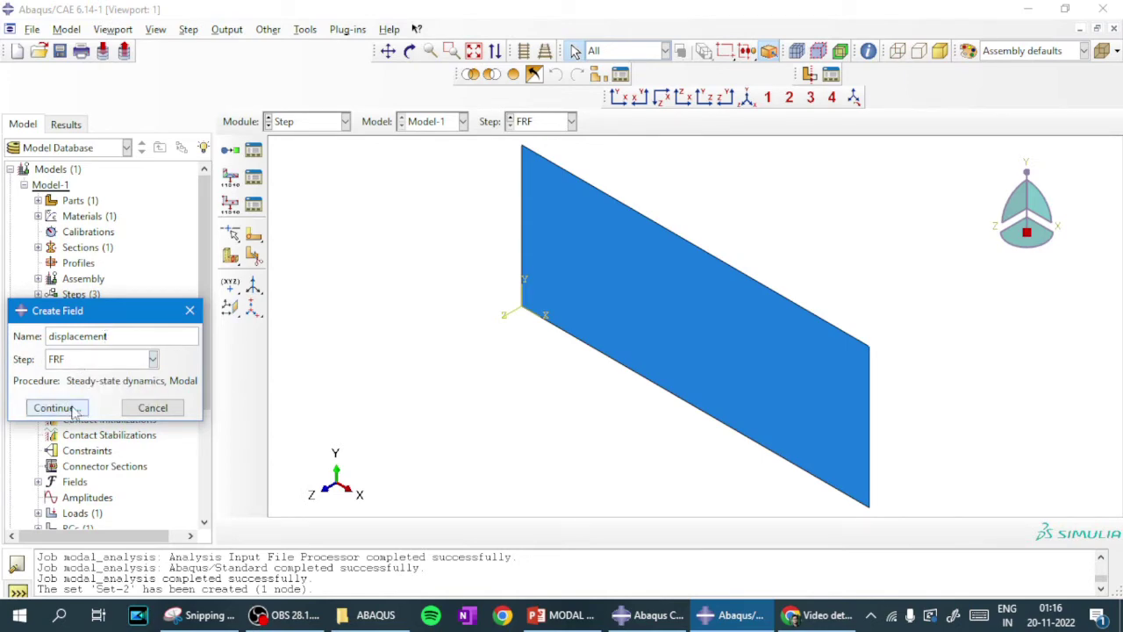
{"action": "left_click", "coordinate": [75, 409]}
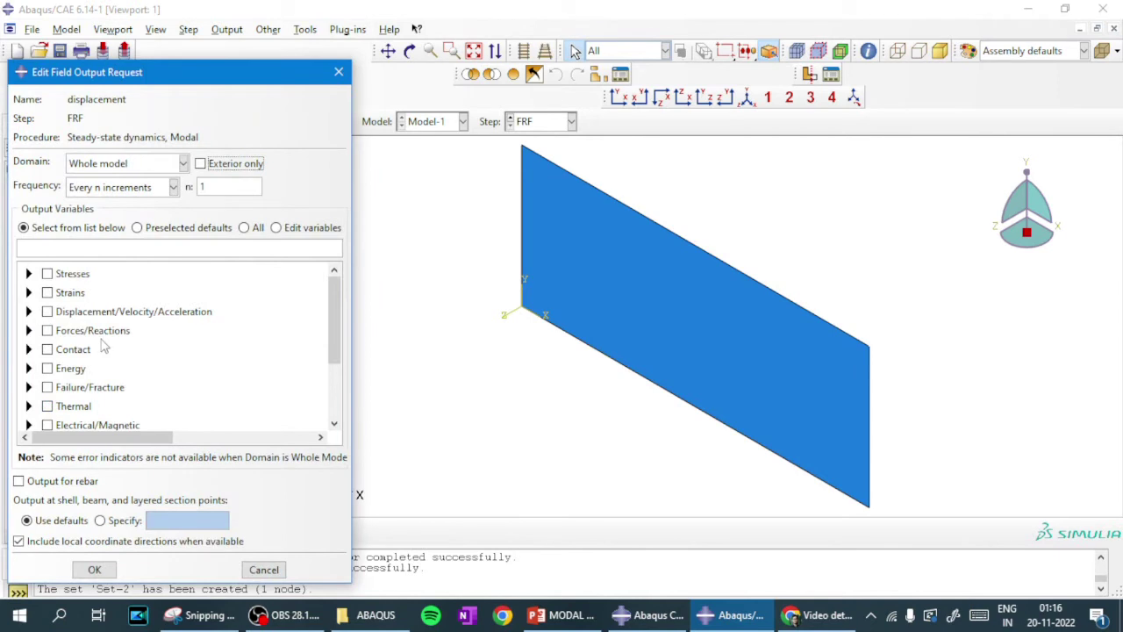
- Request U, Translations and rotations, for the whole model in the displacement output request and accept it
{"action": "left_click", "coordinate": [104, 167]}
{"action": "left_click", "coordinate": [104, 169]}
{"action": "left_click", "coordinate": [29, 313]}
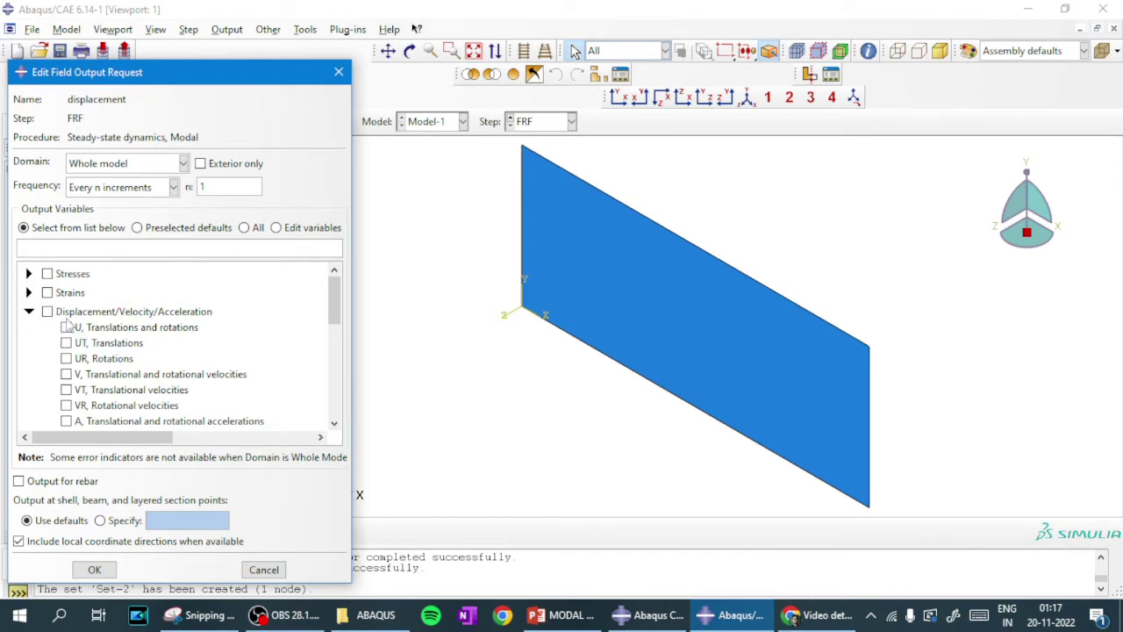
{"action": "left_click", "coordinate": [66, 327]}
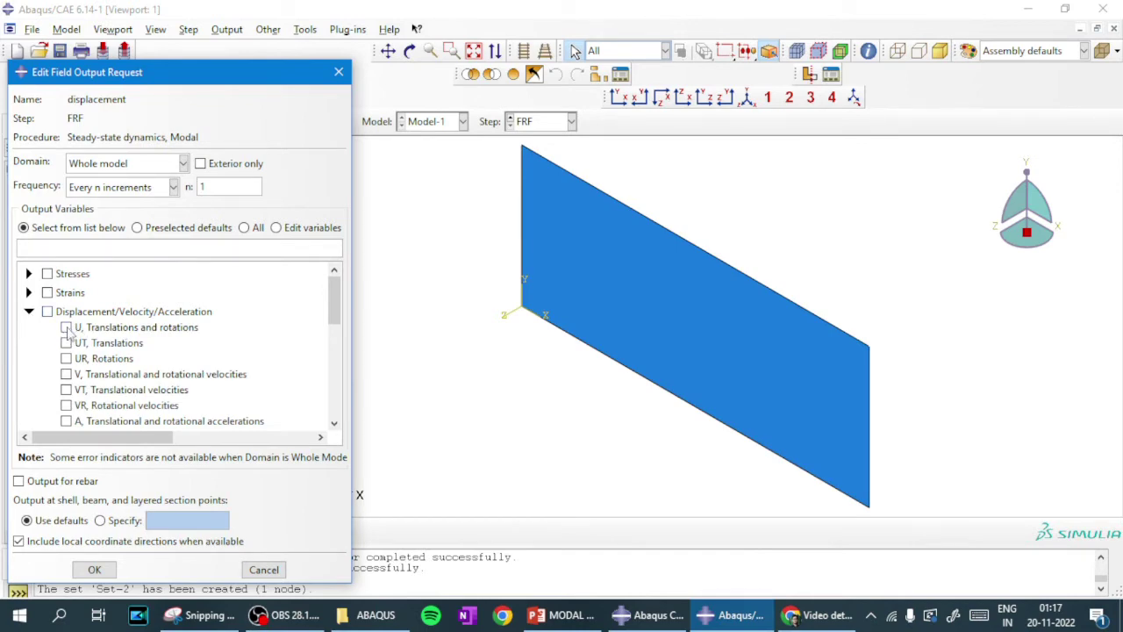
{"action": "left_click", "coordinate": [95, 570]}
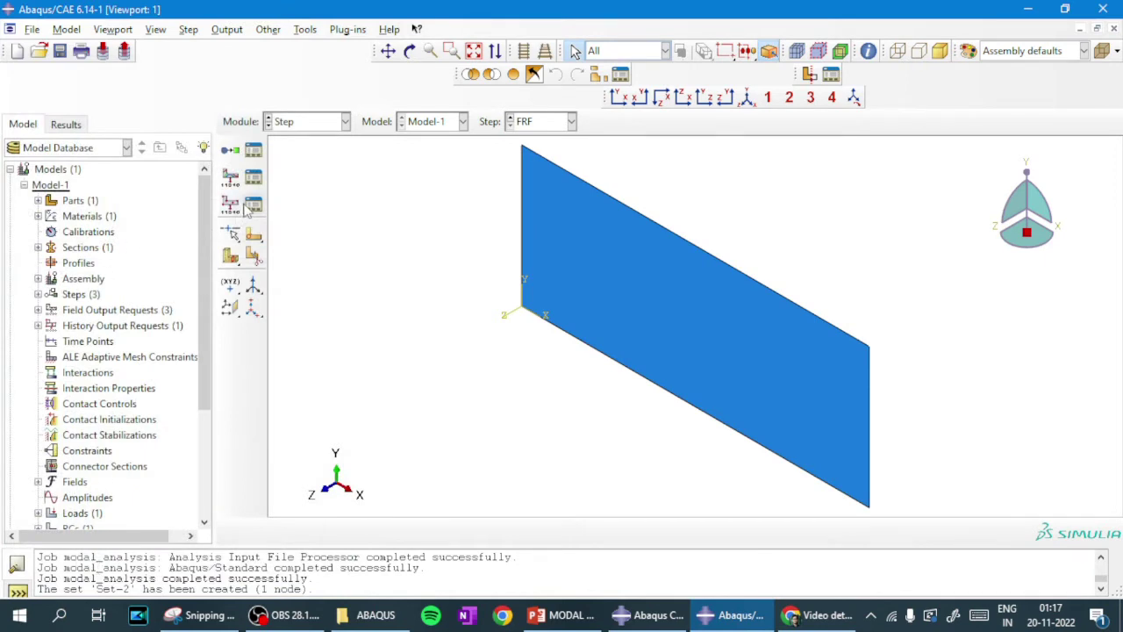
- In the Job module, create a full analysis job named frf_analysis from Model-1 with the default settings
{"action": "left_click", "coordinate": [320, 127]}
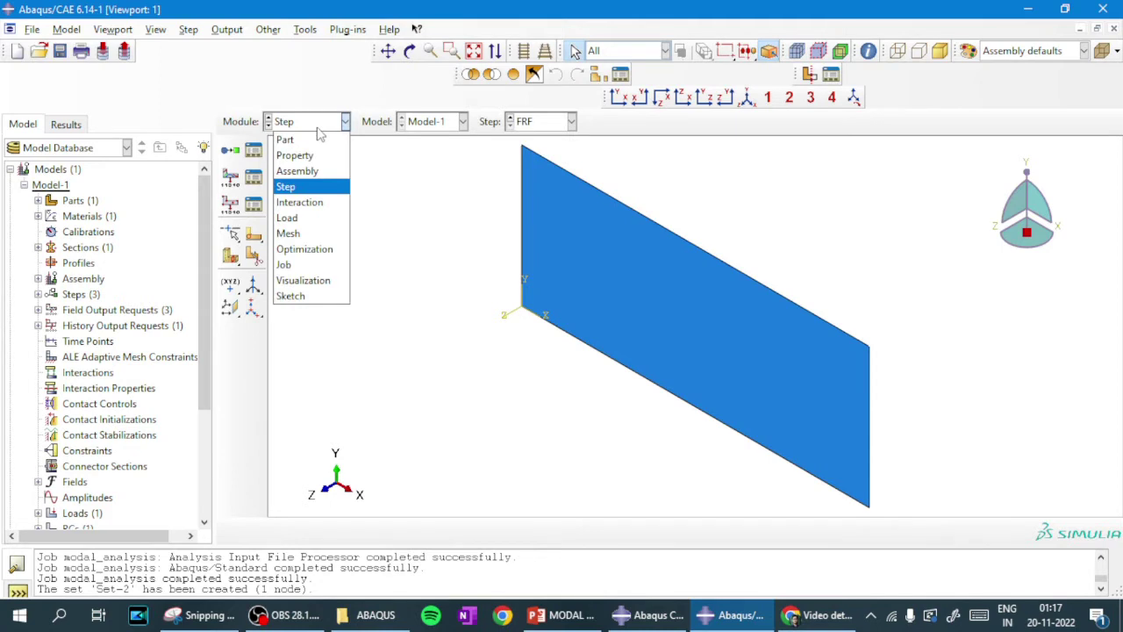
{"action": "left_click", "coordinate": [308, 265]}
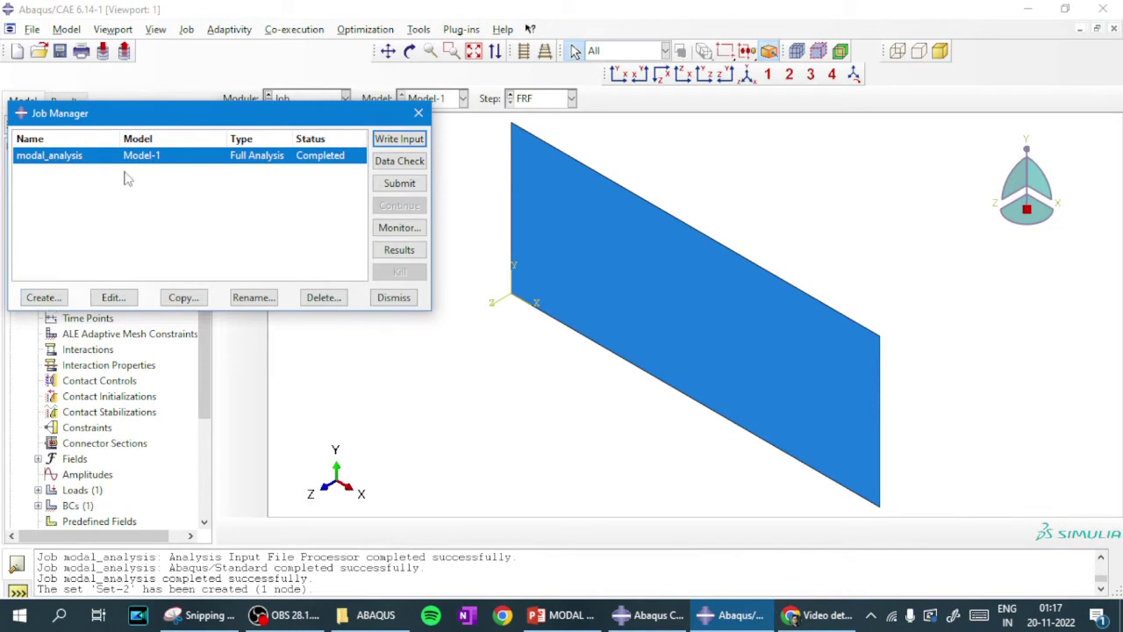
{"action": "left_click", "coordinate": [50, 298]}
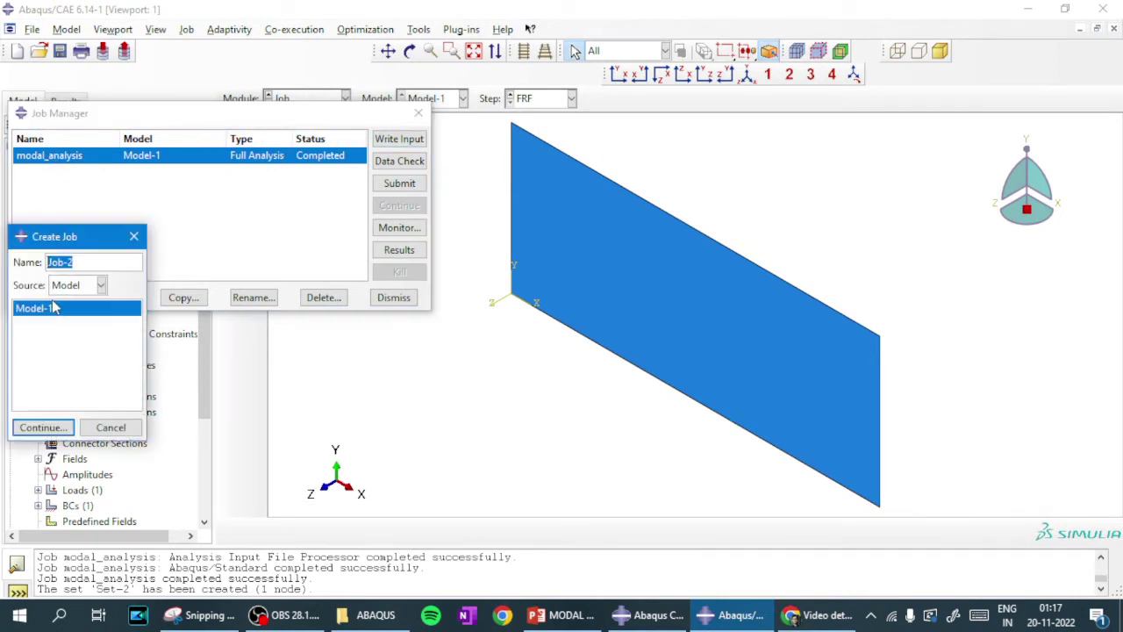
{"action": "type", "text": "frf_analysis"}
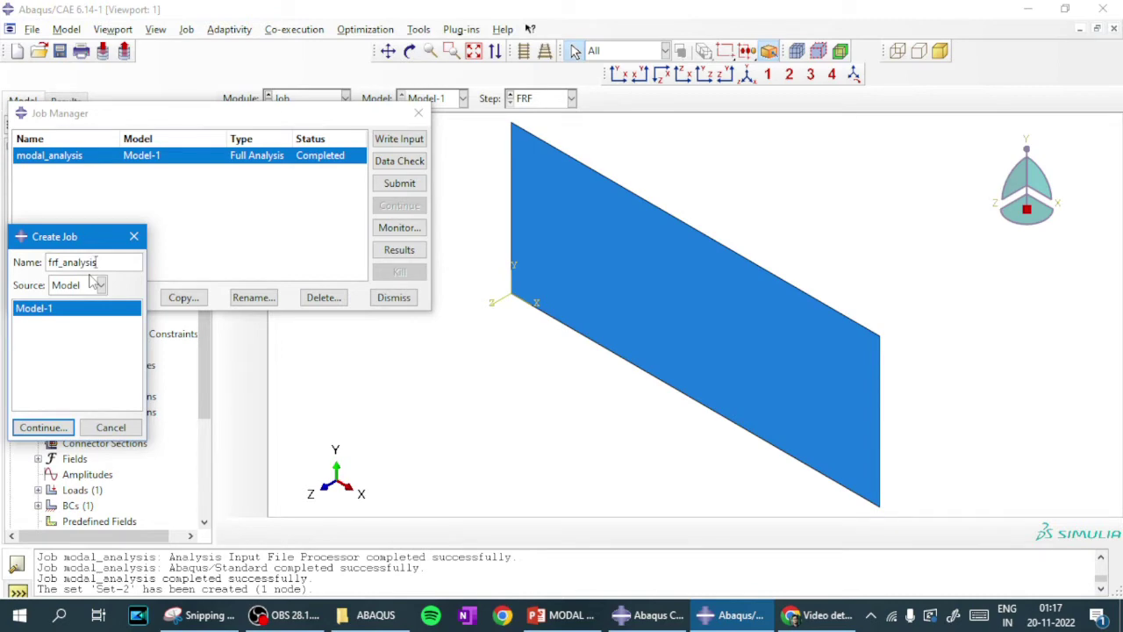
{"action": "left_click", "coordinate": [43, 427]}
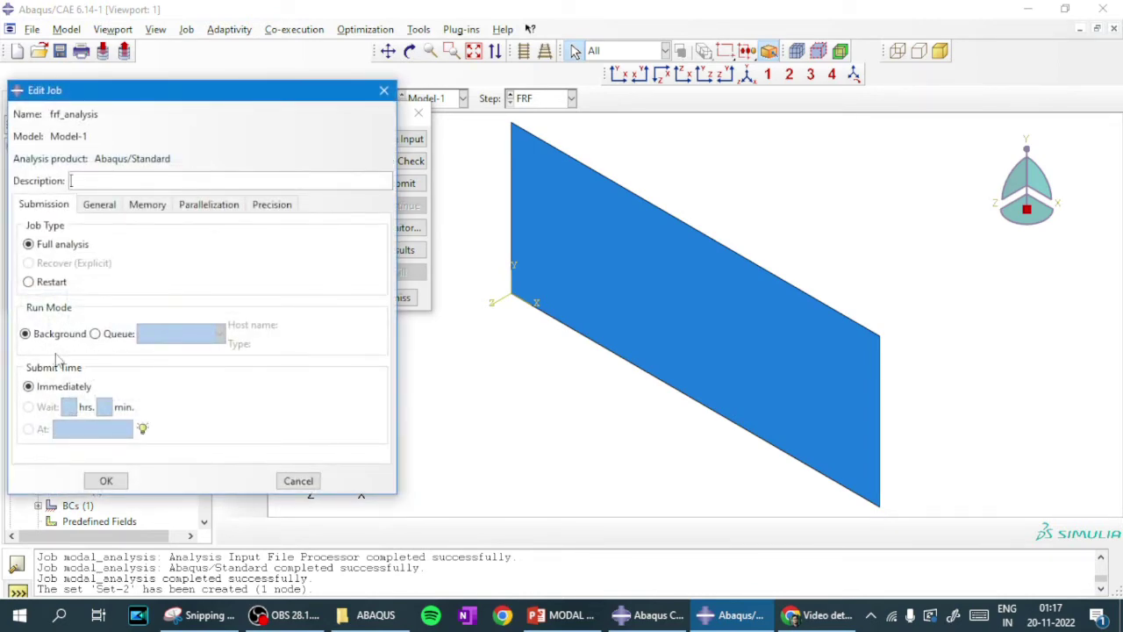
{"action": "left_click", "coordinate": [105, 481]}
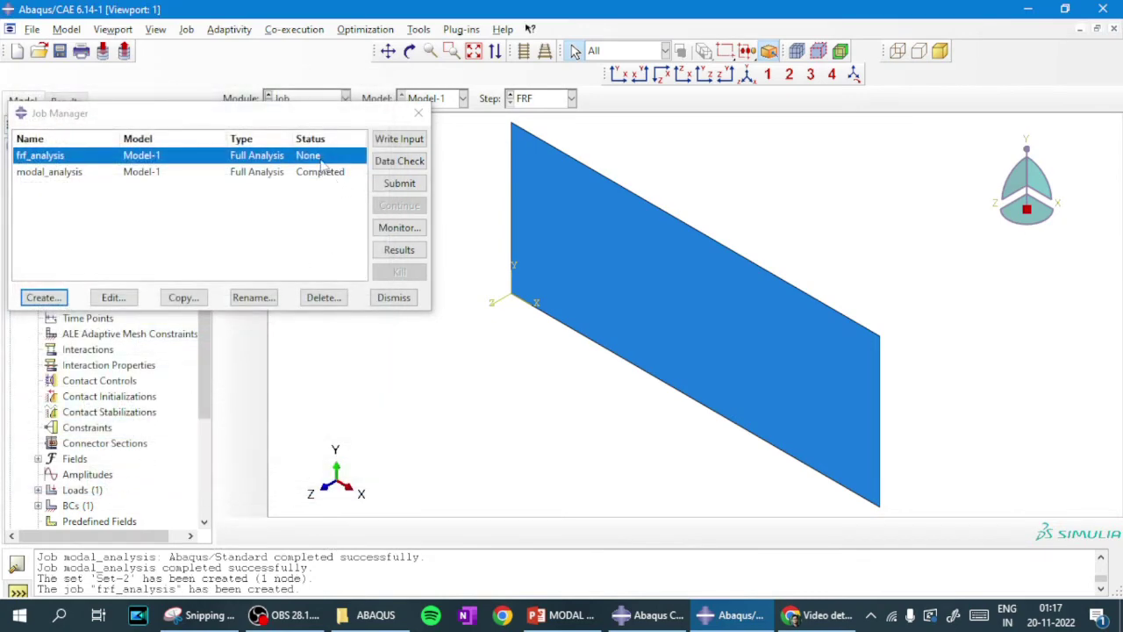
- Submit the frf_analysis job, open its results and plot the contours on the deformed plate
{"action": "left_click", "coordinate": [405, 186]}
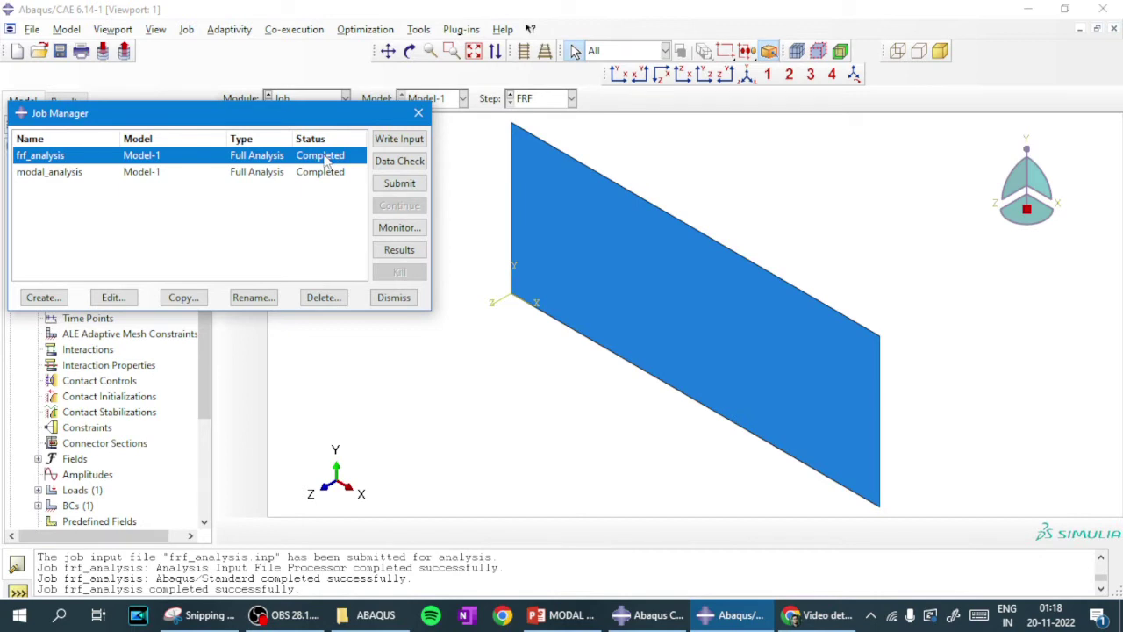
{"action": "left_click", "coordinate": [400, 252]}
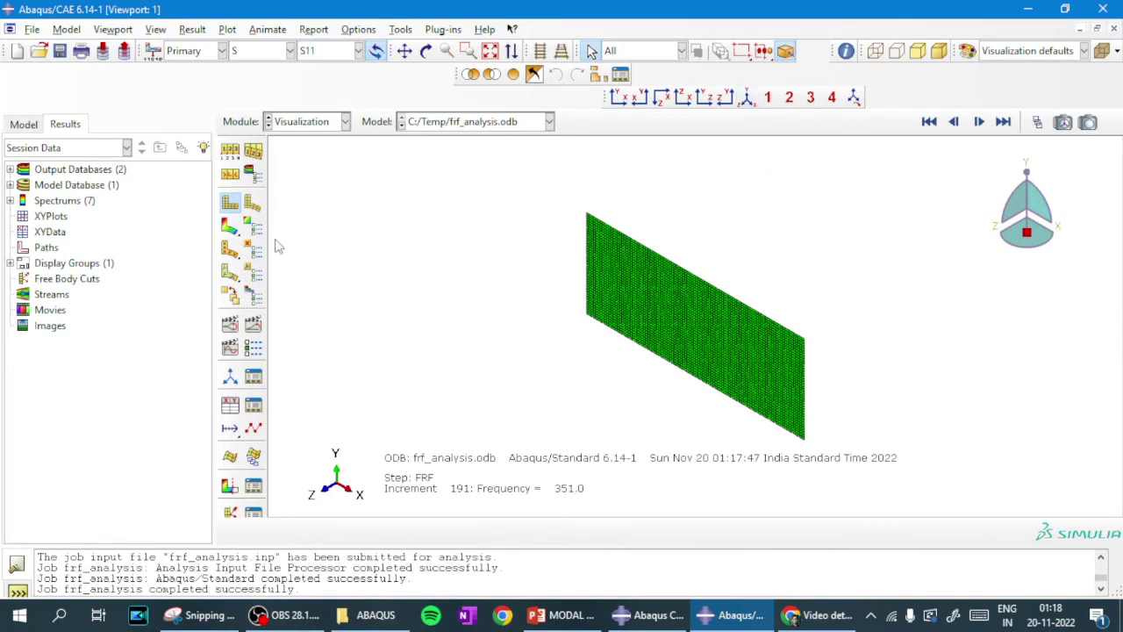
{"action": "left_click", "coordinate": [229, 227]}
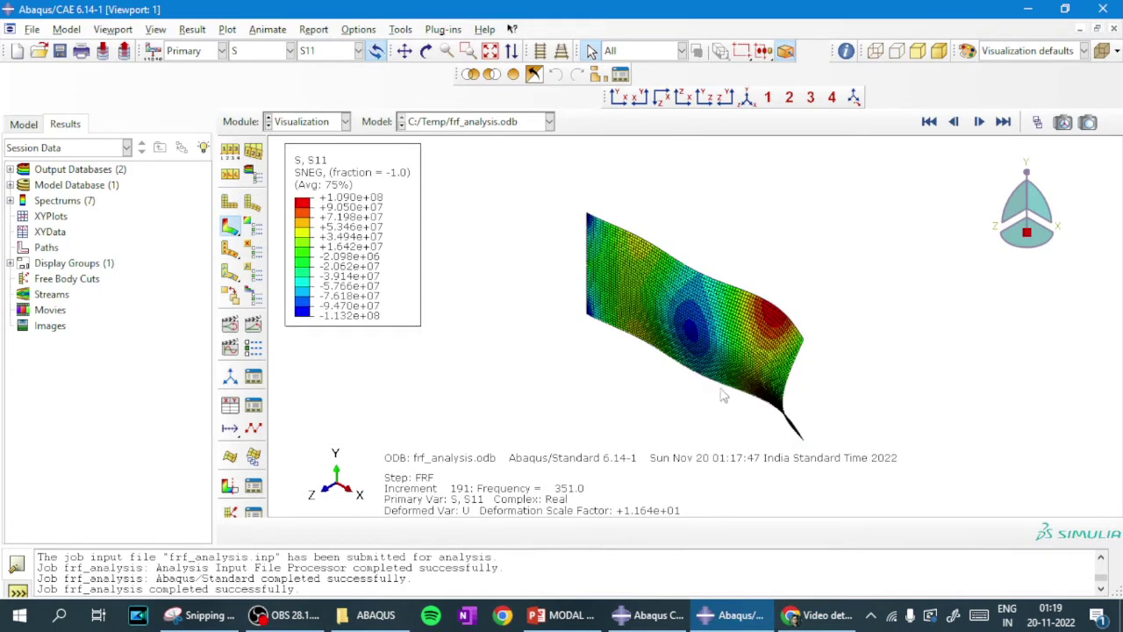
{"action": "left_click", "coordinate": [746, 362]}
- Play and stop the time history animation of the S11 contours, and step through the FRF frames up to increment 47
{"action": "left_click", "coordinate": [253, 326]}
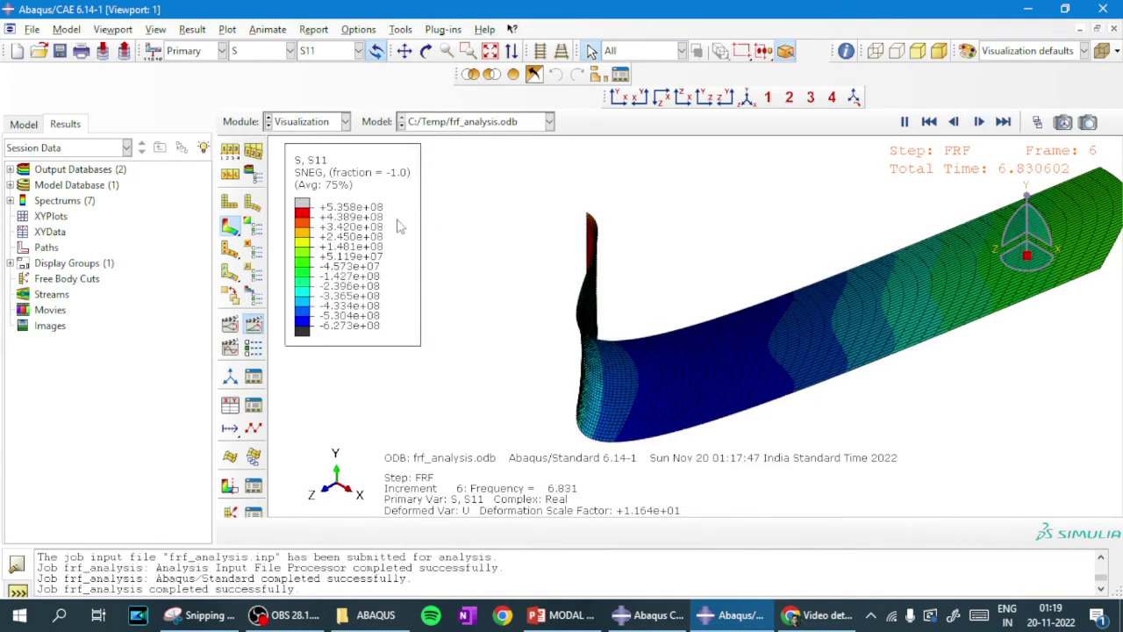
{"action": "left_click", "coordinate": [253, 326]}
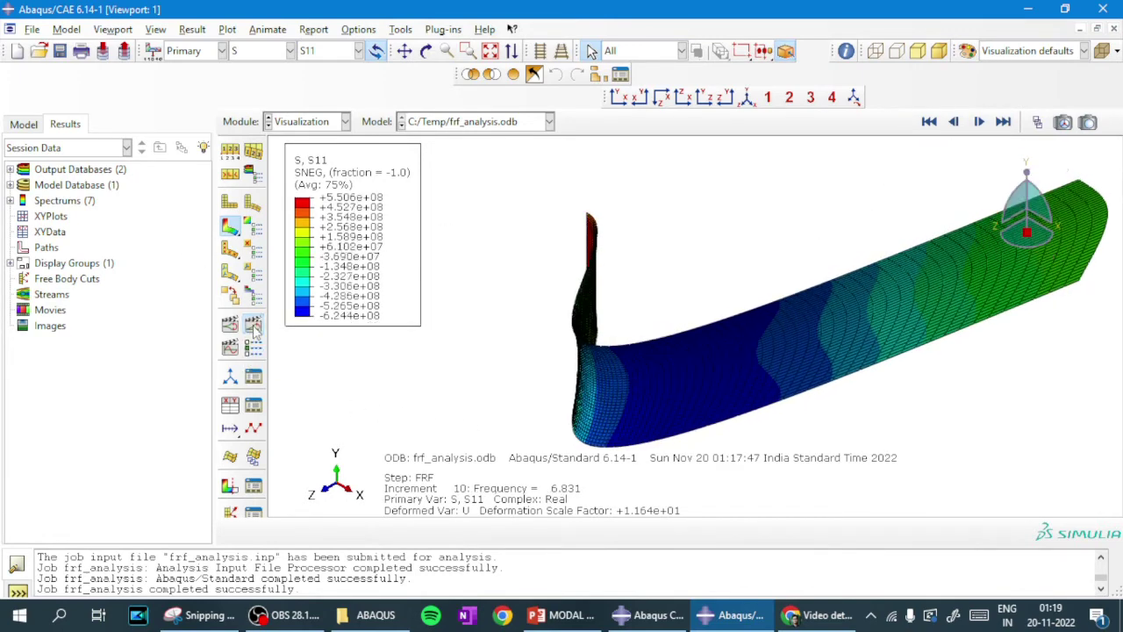
{"action": "left_click", "coordinate": [979, 122]}
{"action": "left_click", "coordinate": [979, 122]}
{"action": "left_click", "coordinate": [979, 122]}
{"action": "left_click", "coordinate": [979, 122]}
{"action": "left_click", "coordinate": [979, 122]}
{"action": "left_click", "coordinate": [979, 122]}
{"action": "left_click", "coordinate": [979, 122]}
{"action": "left_click", "coordinate": [979, 122]}
{"action": "left_click", "coordinate": [979, 122]}
{"action": "left_click", "coordinate": [979, 122]}
{"action": "left_click", "coordinate": [979, 122]}
{"action": "left_click", "coordinate": [979, 122]}
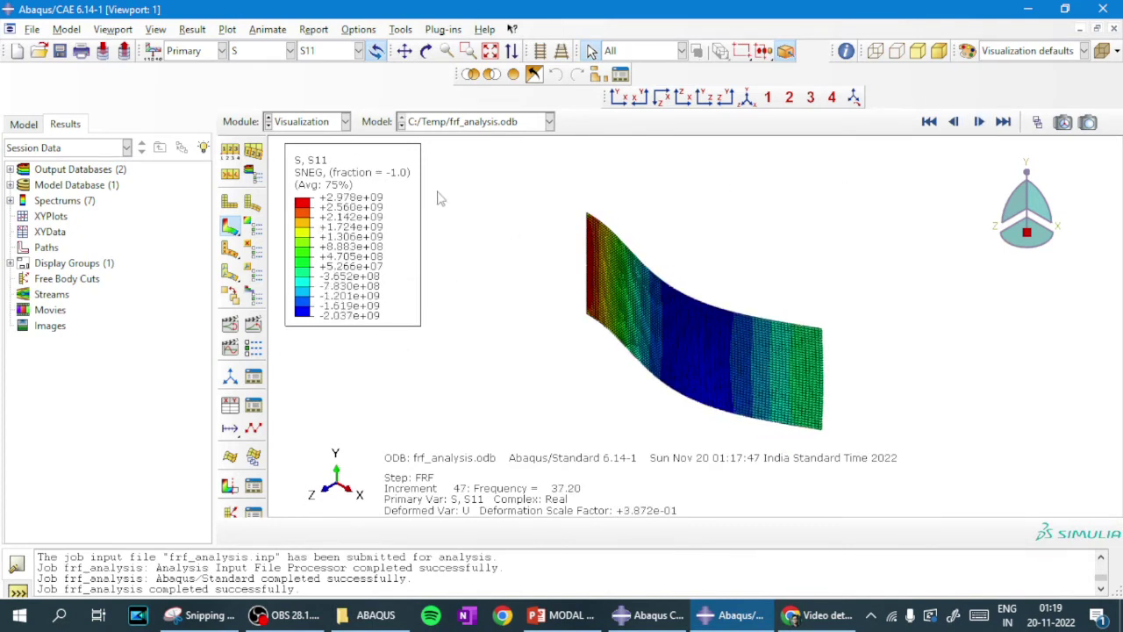
- Switch the contour variable to displacement U, Magnitude and step through the FRF frames up to increment 86
{"action": "left_click", "coordinate": [253, 51]}
{"action": "left_click", "coordinate": [256, 200]}
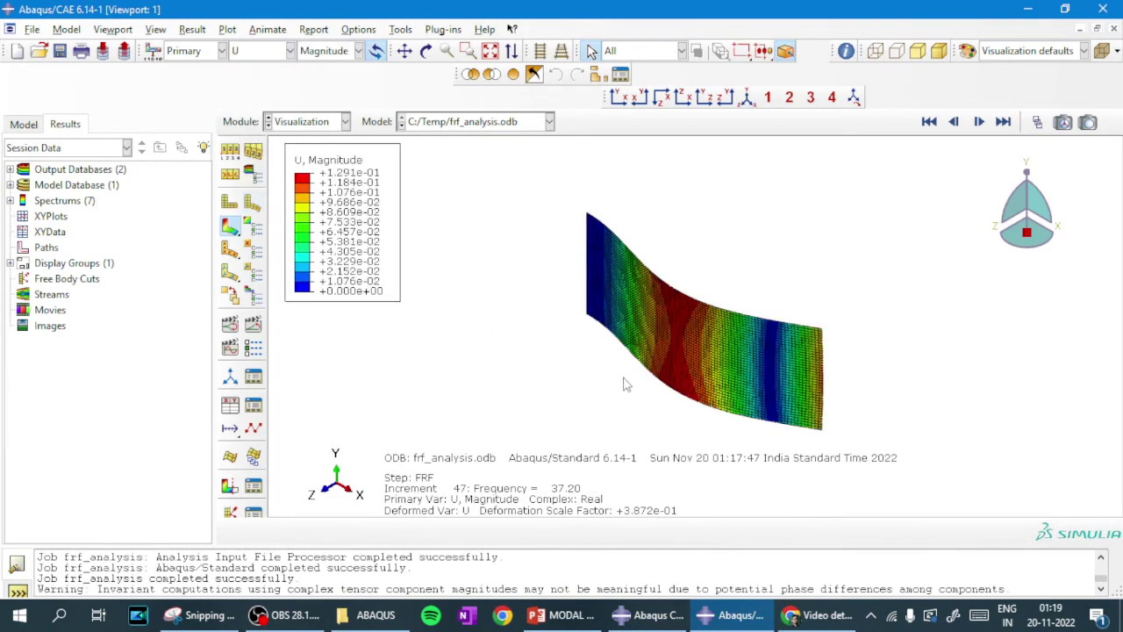
{"action": "left_click", "coordinate": [980, 124]}
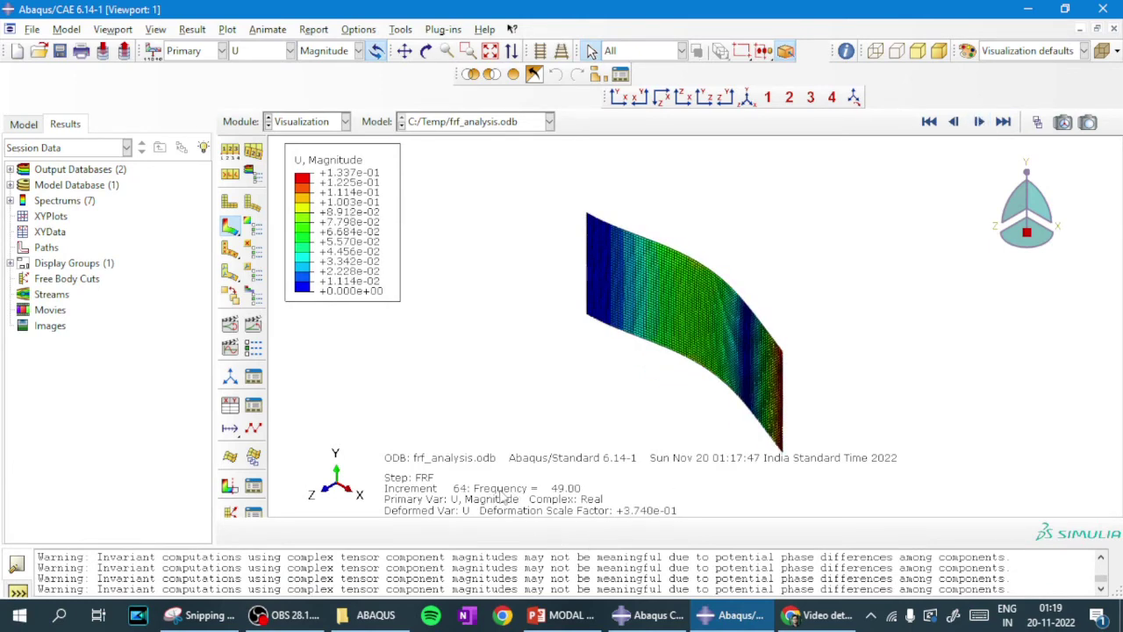
{"action": "left_click", "coordinate": [979, 124]}
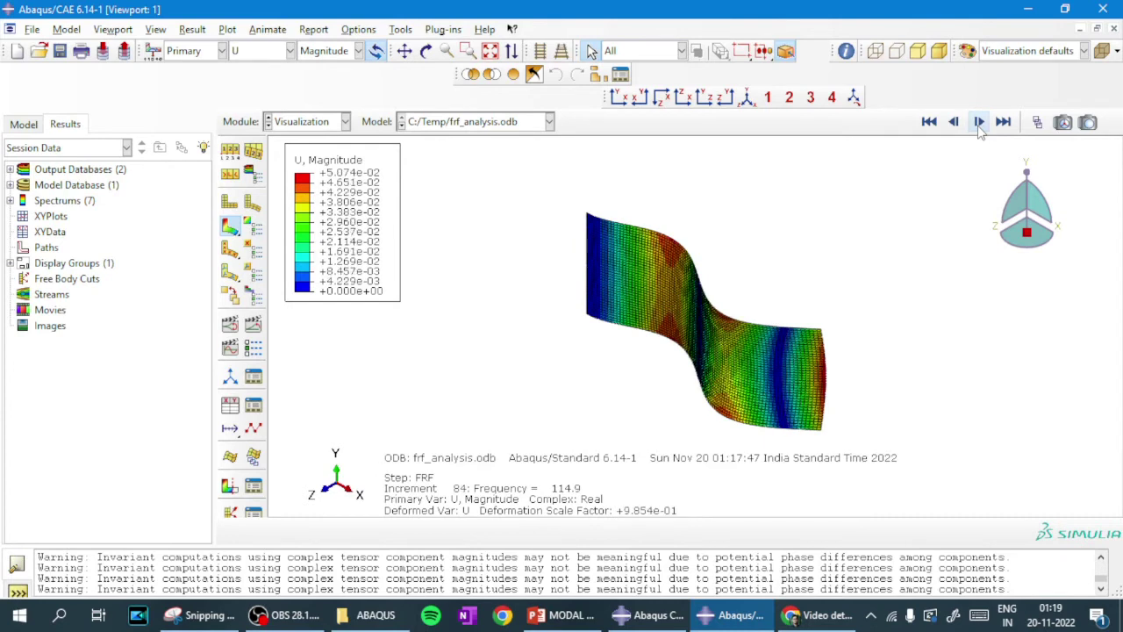
{"action": "left_click", "coordinate": [978, 124]}
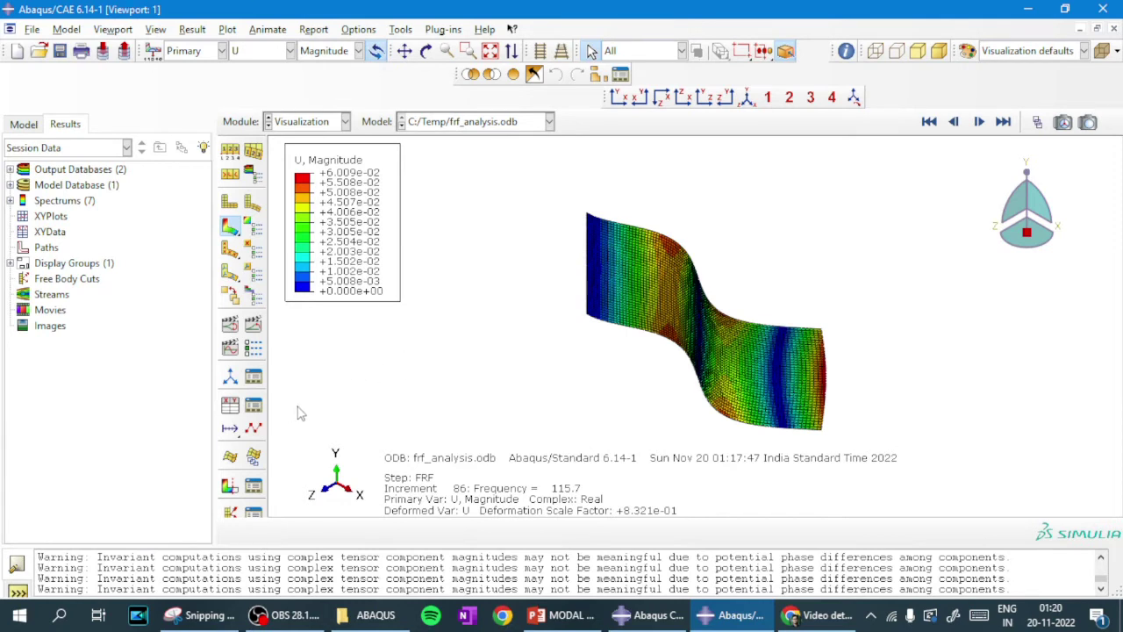
- Set up XY data from ODB field output with the Unique Nodal position and the spatial displacement magnitude as the variable
{"action": "left_click", "coordinate": [230, 405]}
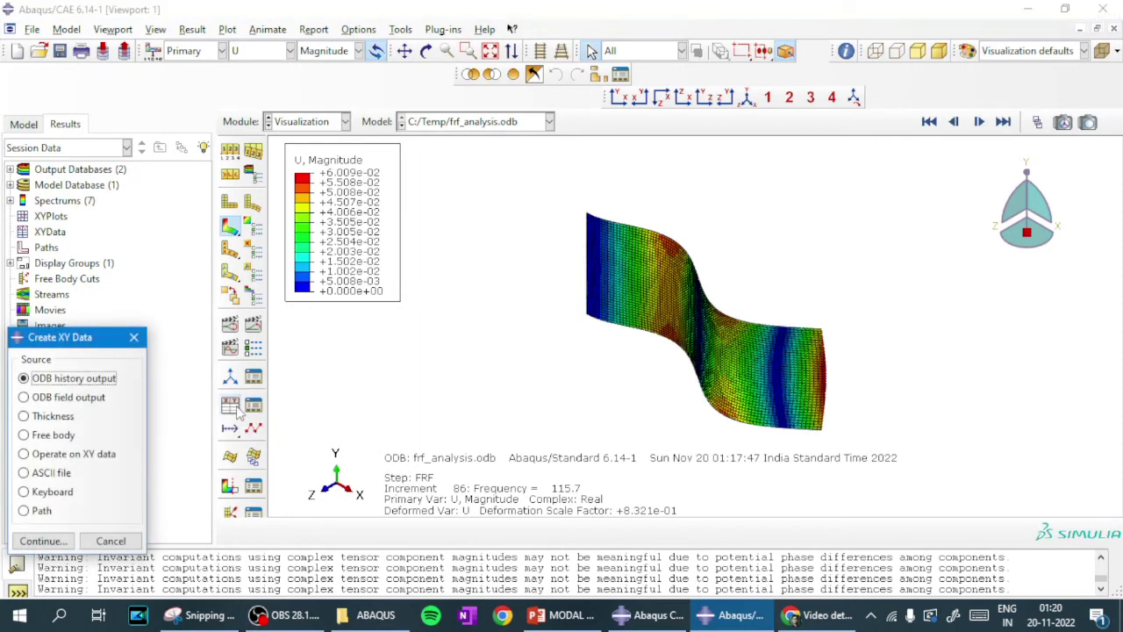
{"action": "left_click", "coordinate": [65, 398]}
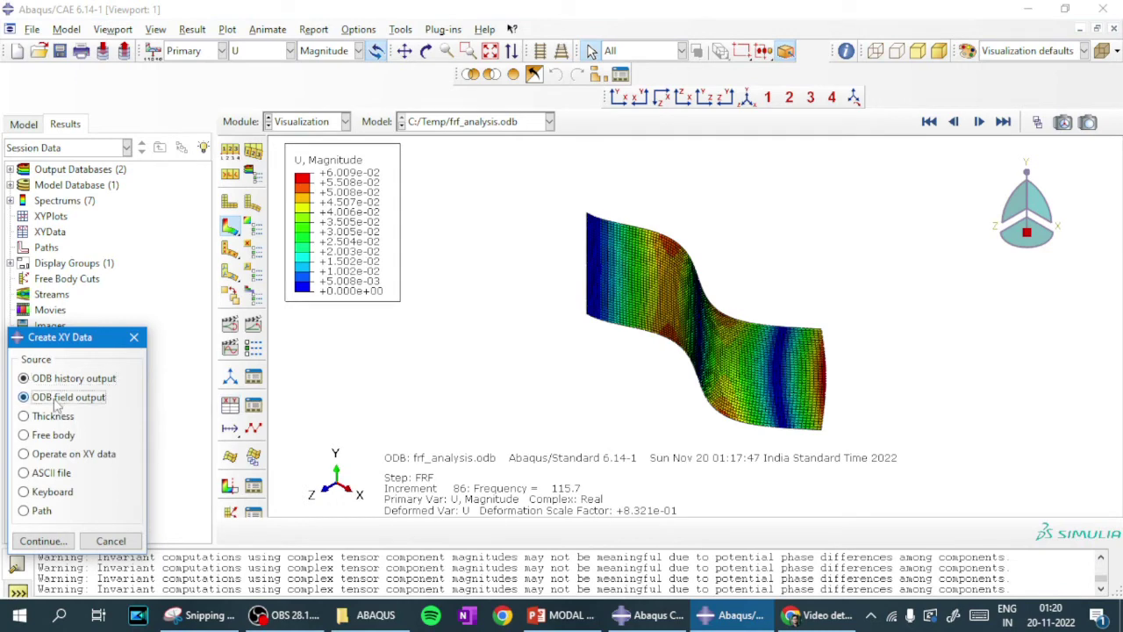
{"action": "left_click", "coordinate": [42, 541]}
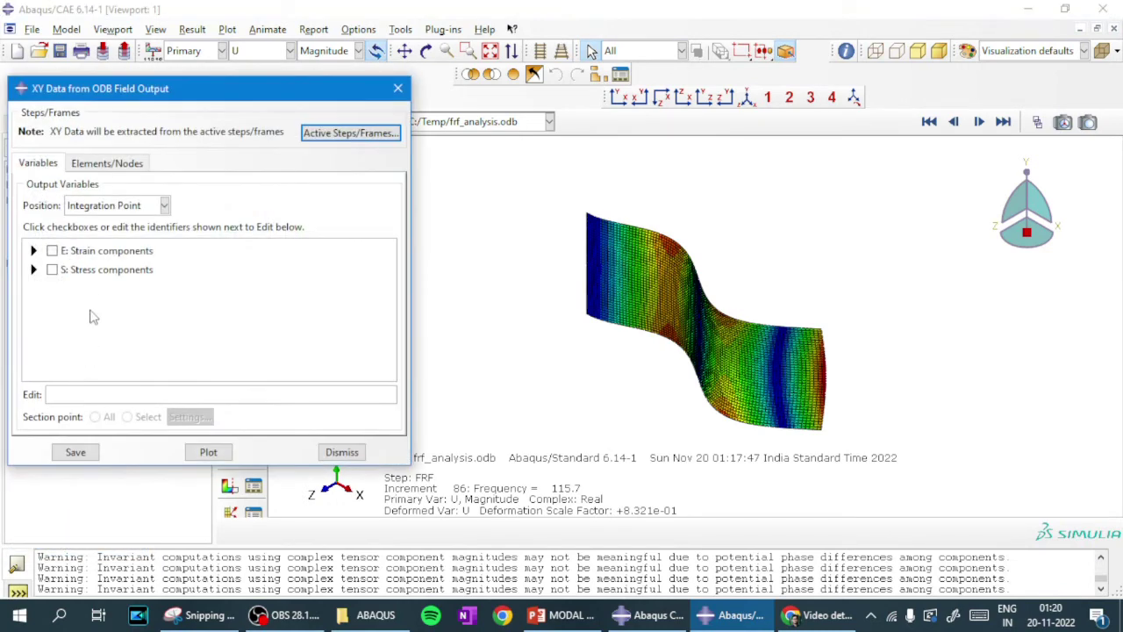
{"action": "left_click", "coordinate": [102, 209]}
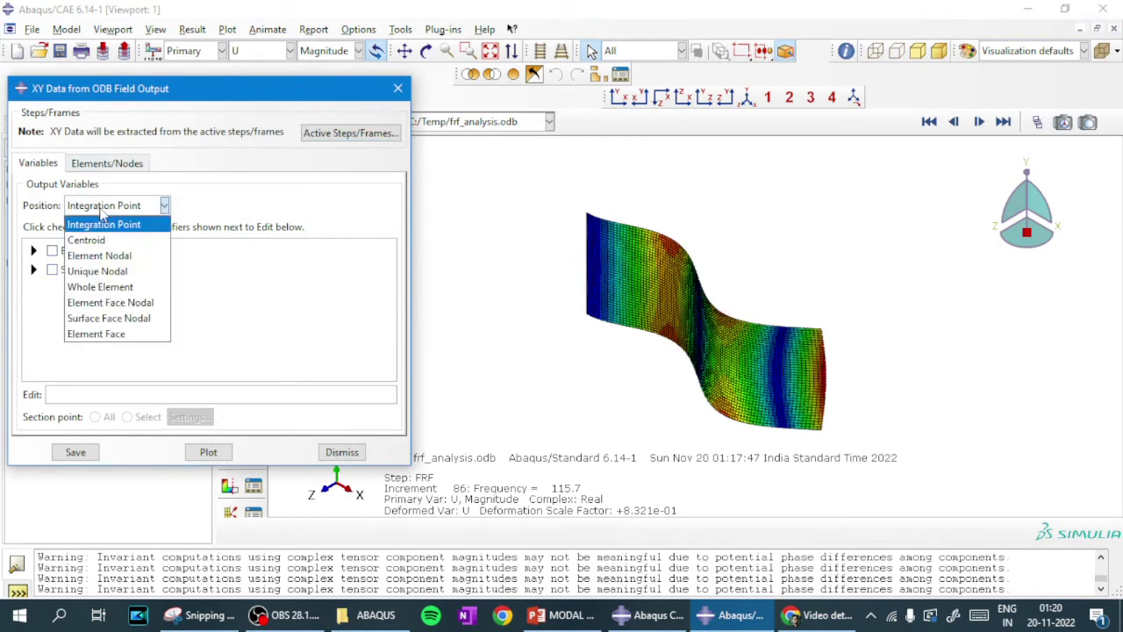
{"action": "left_click", "coordinate": [103, 275]}
{"action": "scroll", "coordinate": [57, 336], "scroll_direction": "down", "scroll_amount": 1}
{"action": "scroll", "coordinate": [57, 336], "scroll_direction": "down", "scroll_amount": 1}
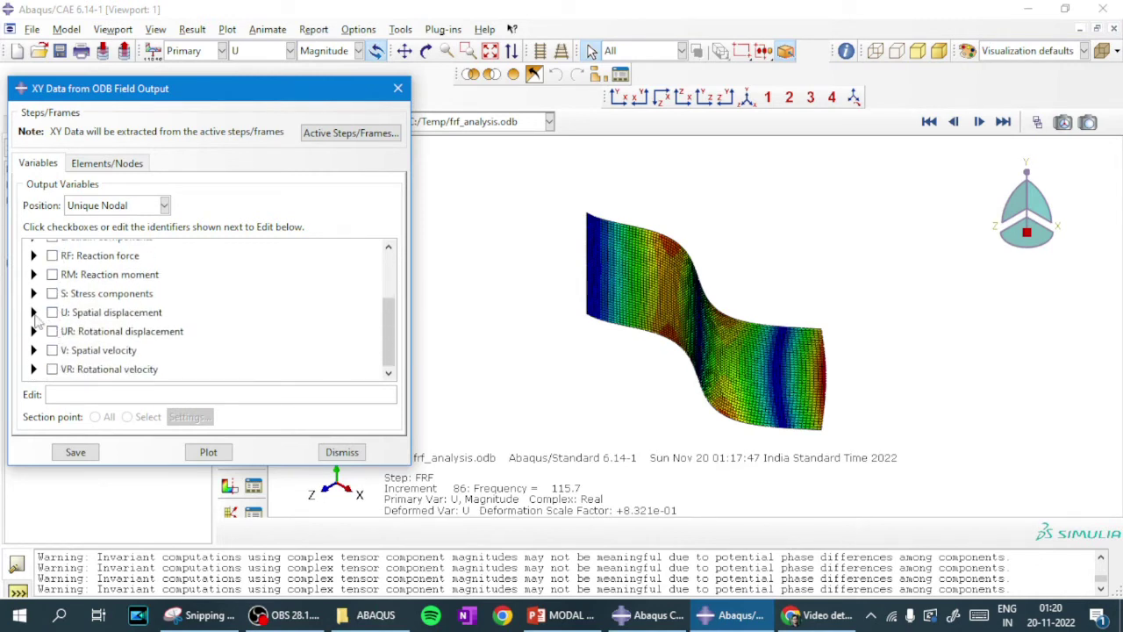
{"action": "left_click", "coordinate": [34, 314]}
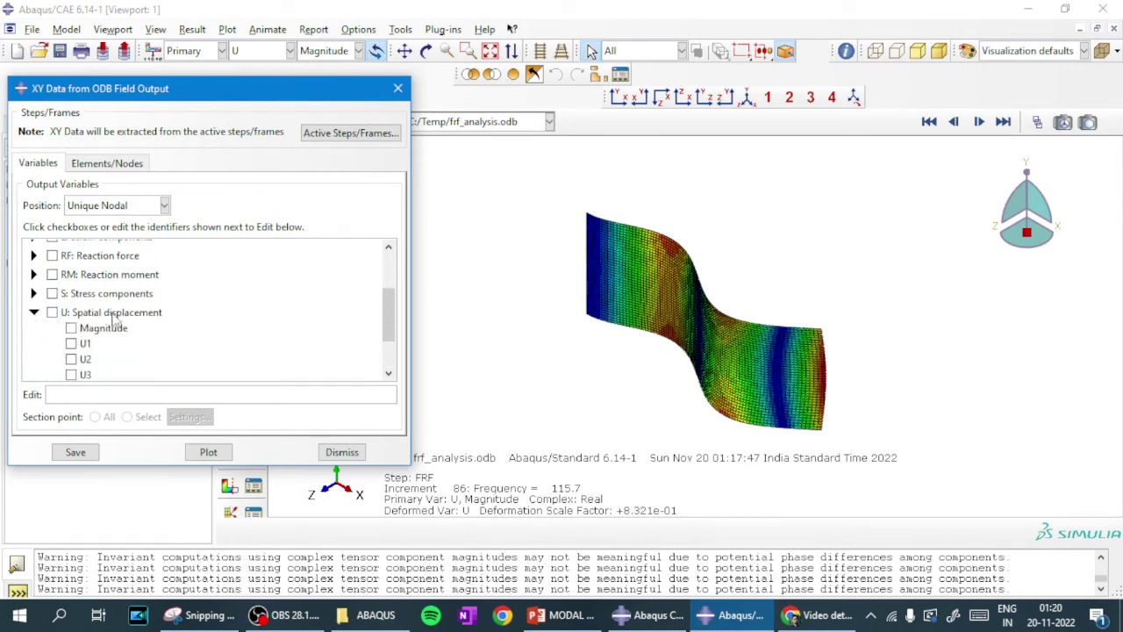
{"action": "left_click", "coordinate": [71, 329]}
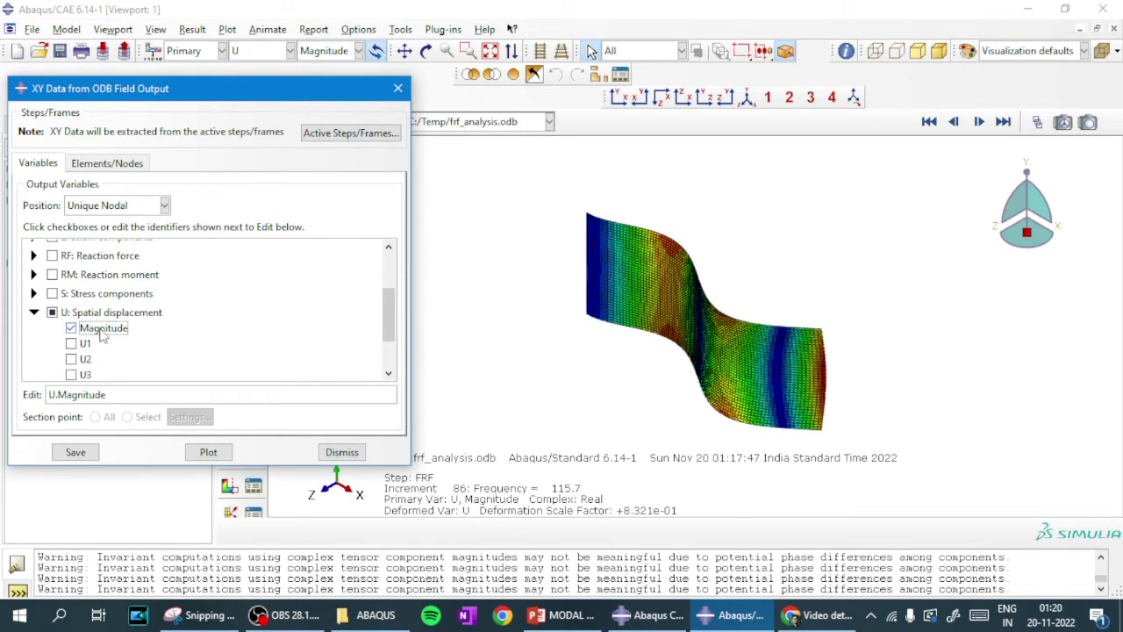
{"action": "scroll", "coordinate": [93, 285], "scroll_direction": "up", "scroll_amount": 2}
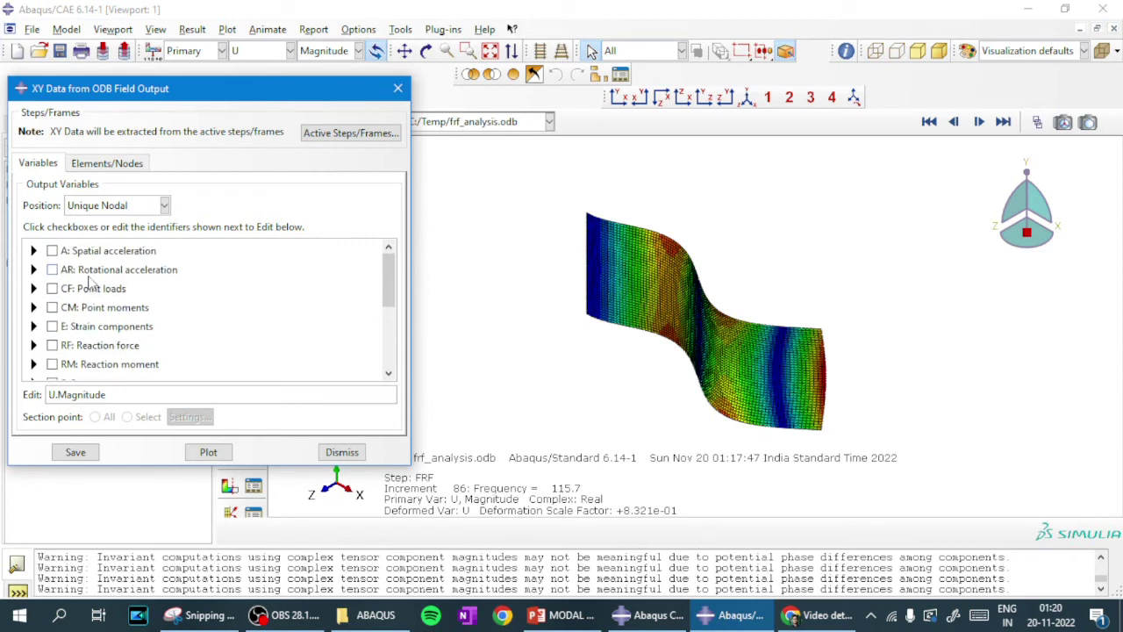
- Choose the node set SET-2 as the location for extracting the XY data
{"action": "left_click", "coordinate": [124, 169]}
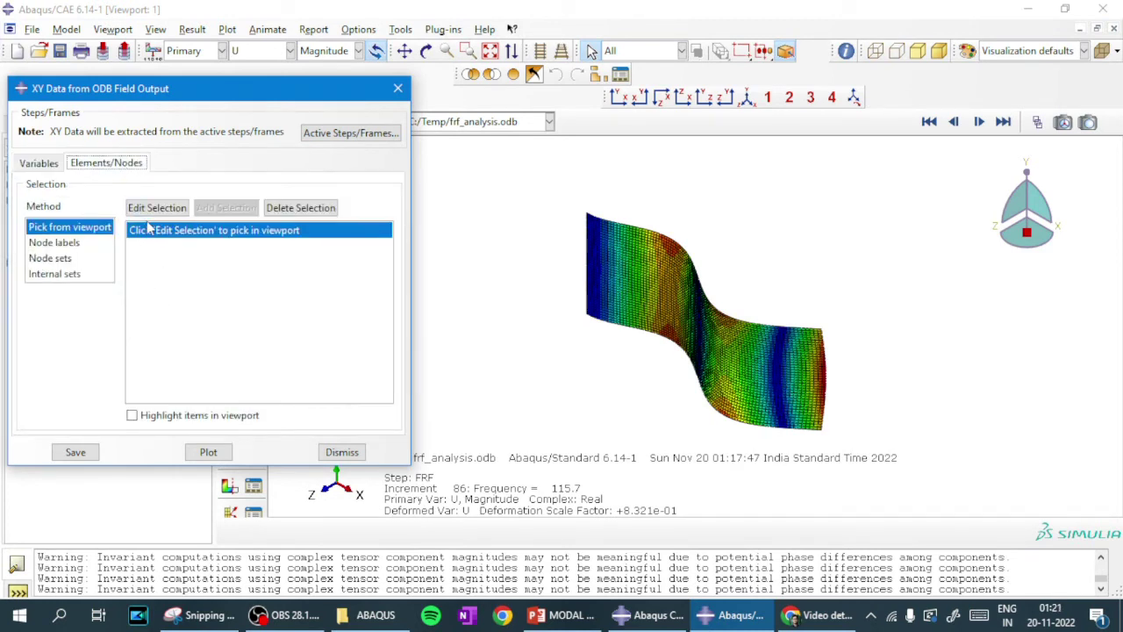
{"action": "left_click", "coordinate": [54, 261]}
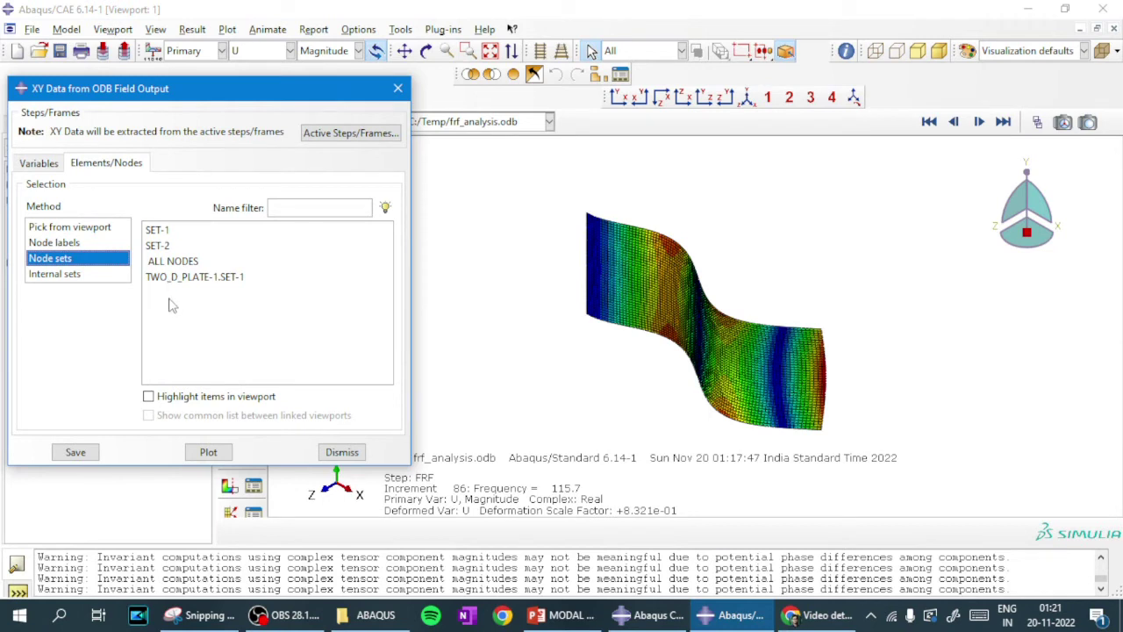
{"action": "left_click", "coordinate": [160, 248]}
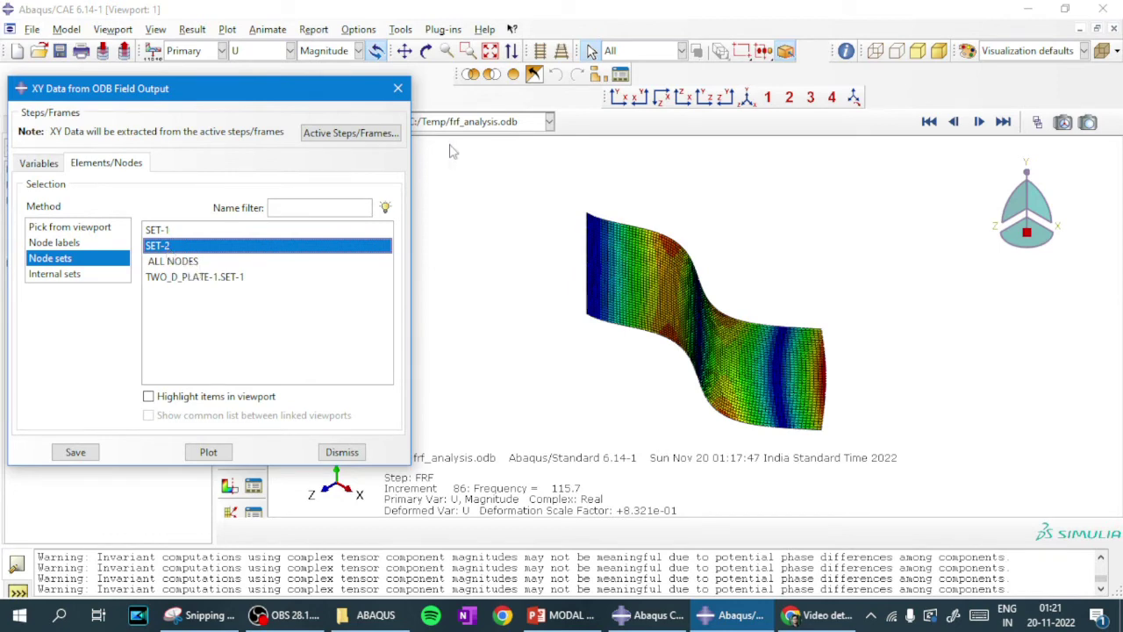
- Close the XY data setup, check Set-2 in the Assembly module's Set Manager, and return to the Visualization module
{"action": "left_click", "coordinate": [402, 91]}
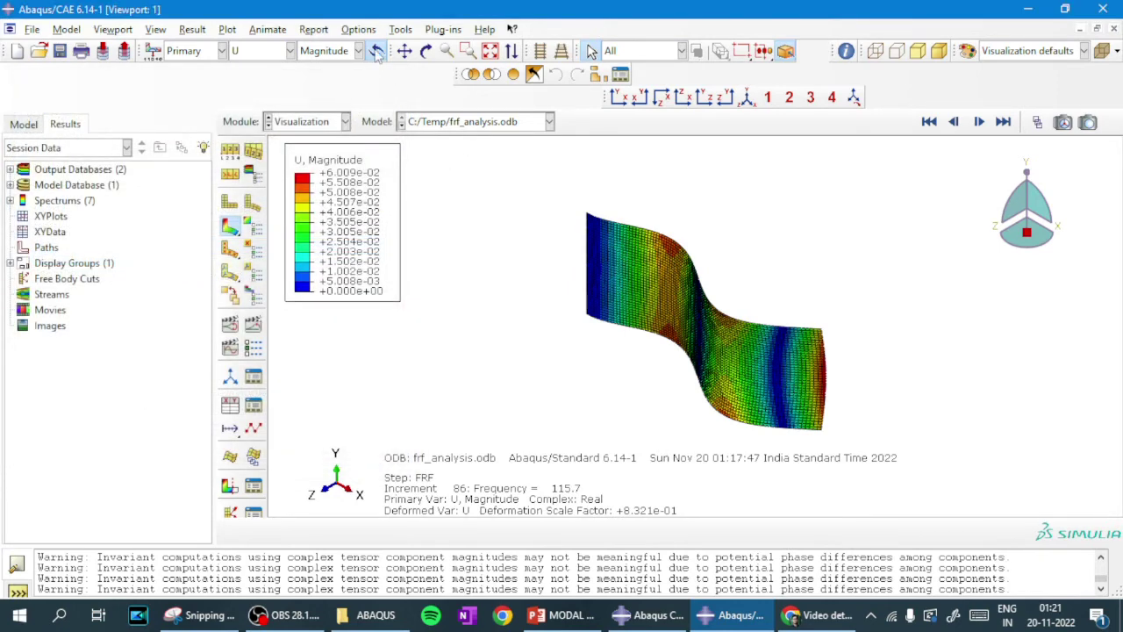
{"action": "left_click", "coordinate": [402, 31]}
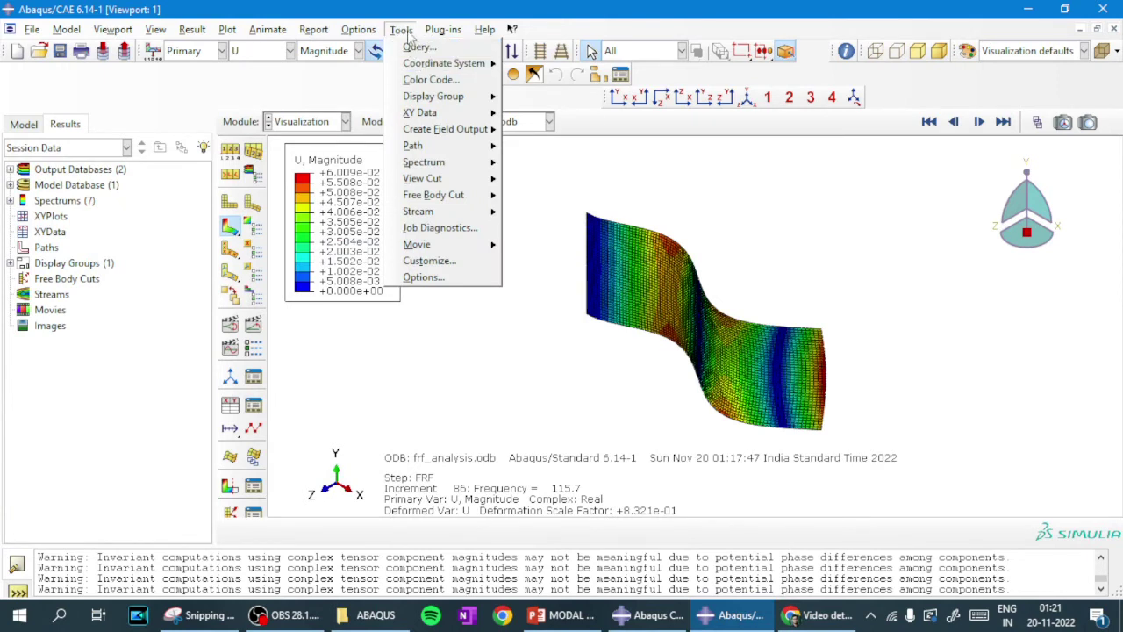
{"action": "left_click", "coordinate": [357, 73]}
{"action": "left_click", "coordinate": [313, 123]}
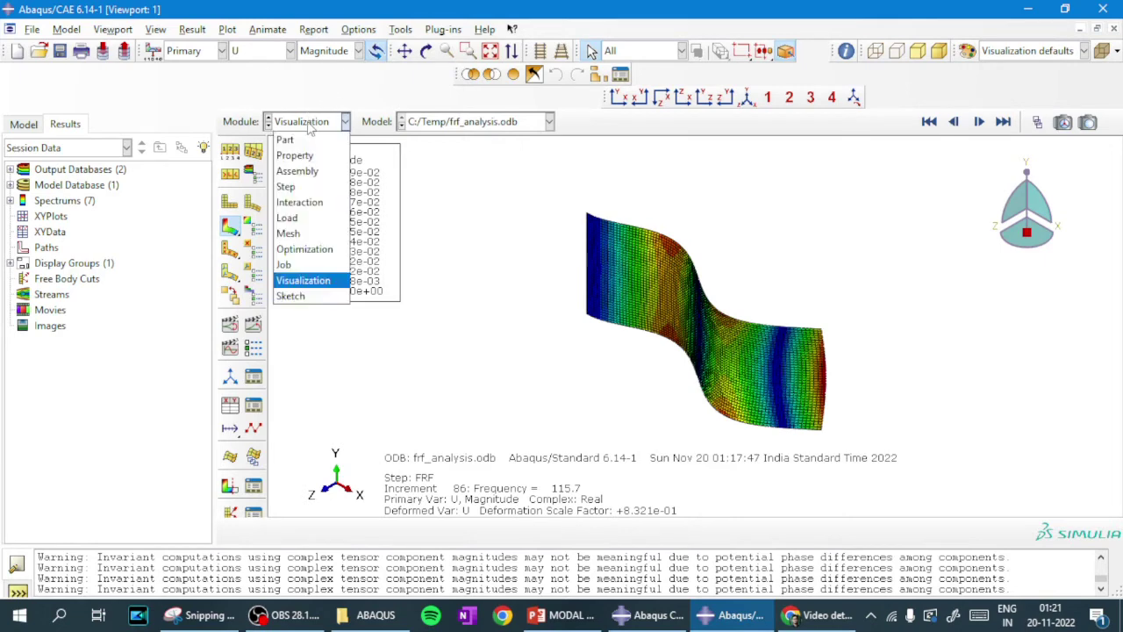
{"action": "left_click", "coordinate": [298, 172]}
{"action": "left_click", "coordinate": [344, 30]}
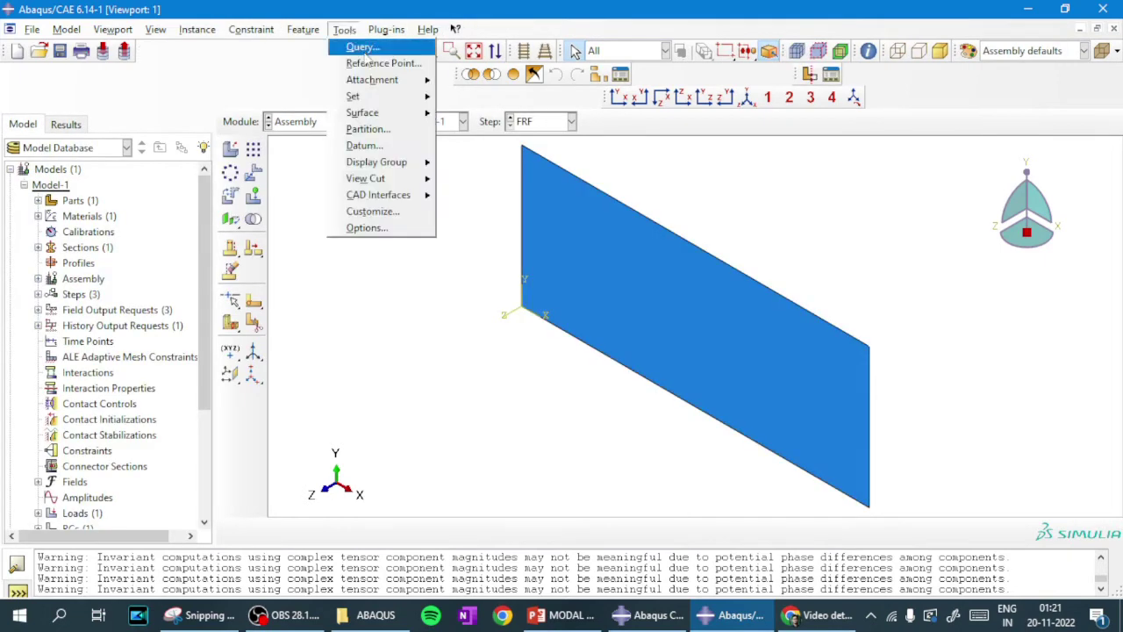
{"action": "left_click", "coordinate": [476, 102]}
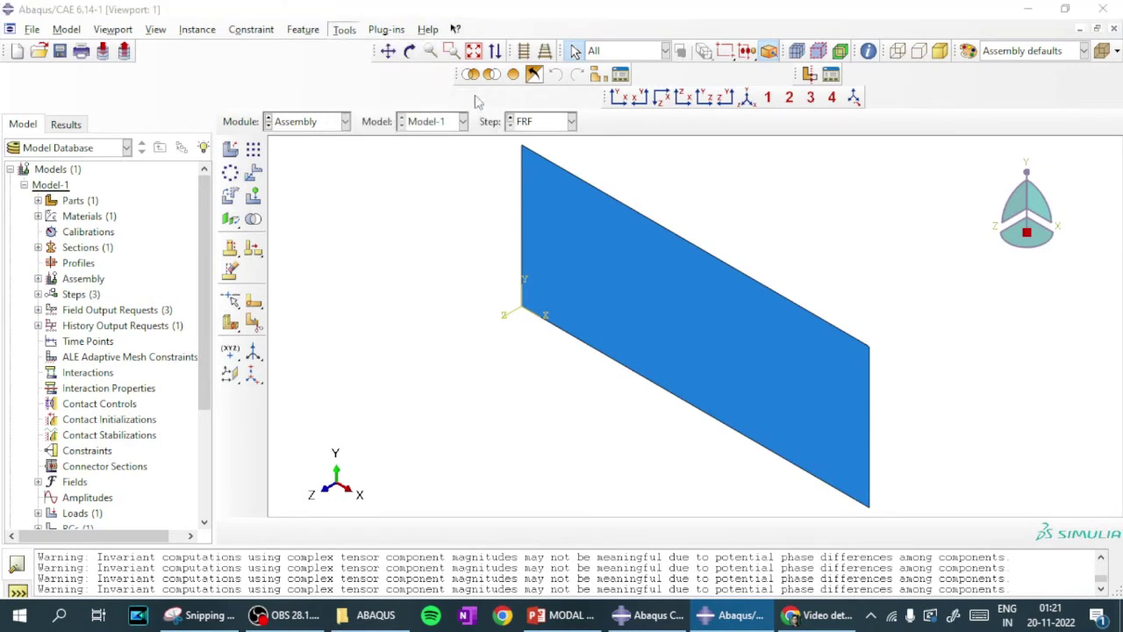
{"action": "left_click", "coordinate": [38, 175]}
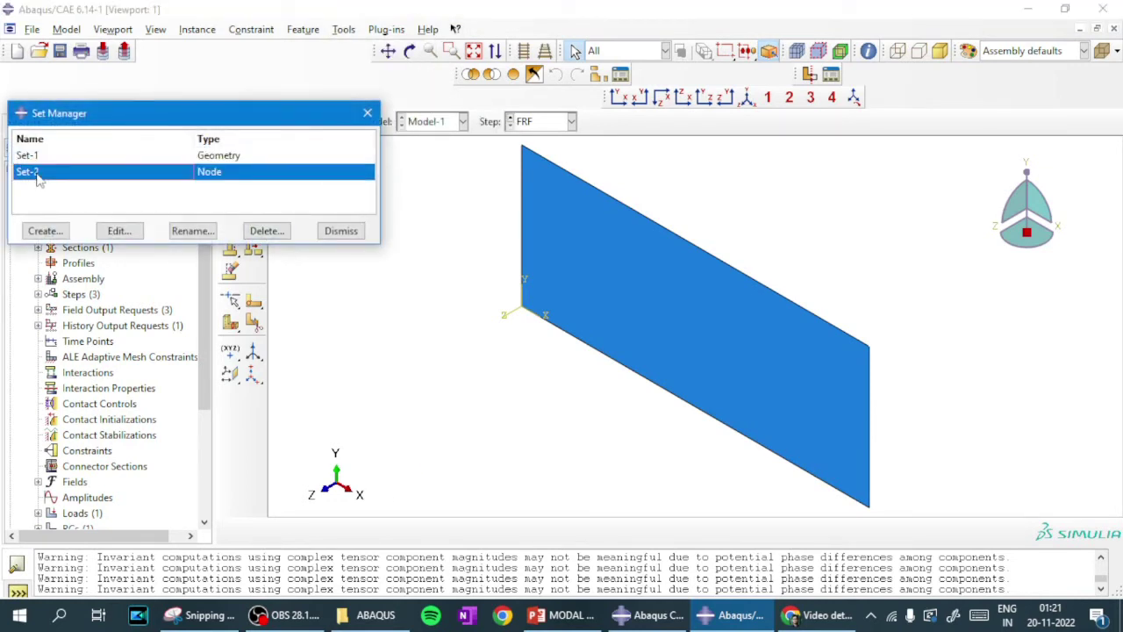
{"action": "left_click", "coordinate": [367, 112]}
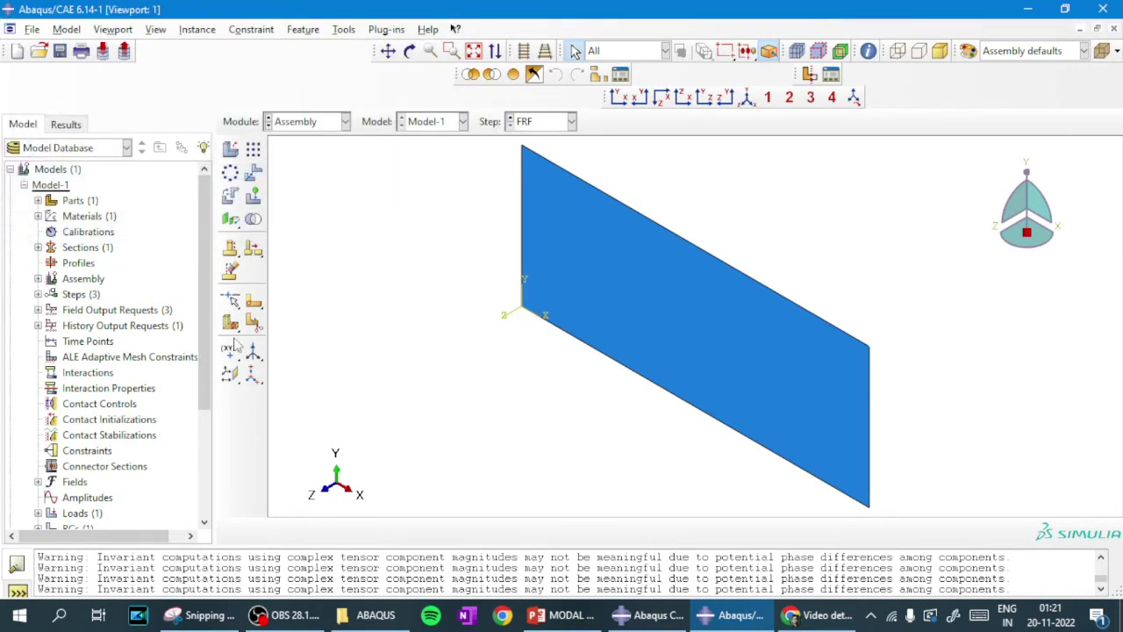
{"action": "left_click", "coordinate": [326, 125]}
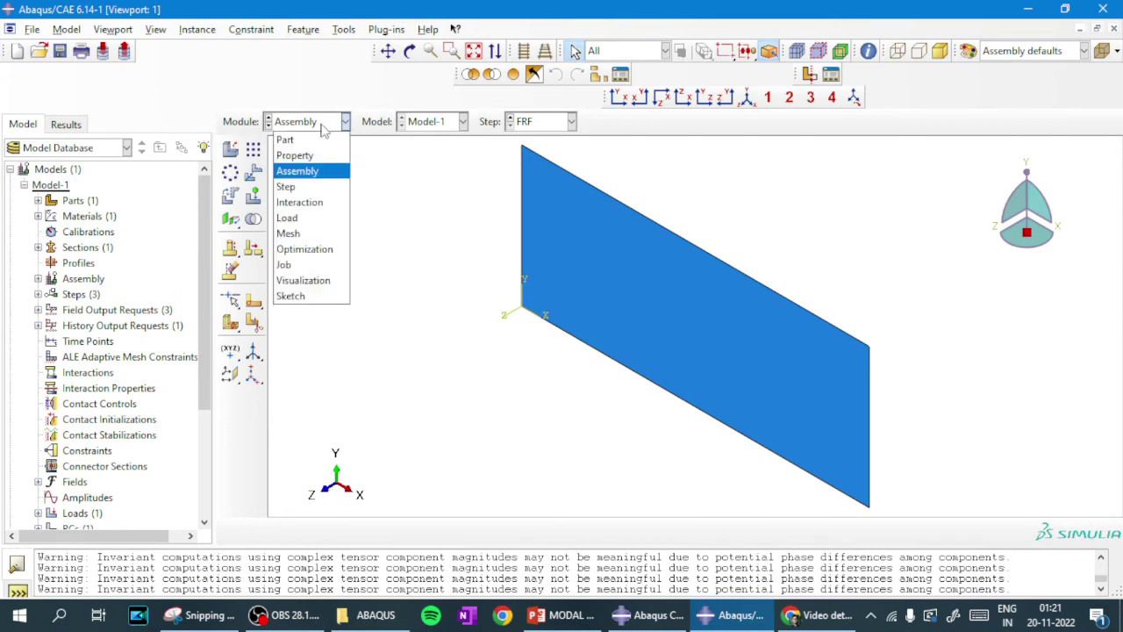
{"action": "left_click", "coordinate": [302, 280]}
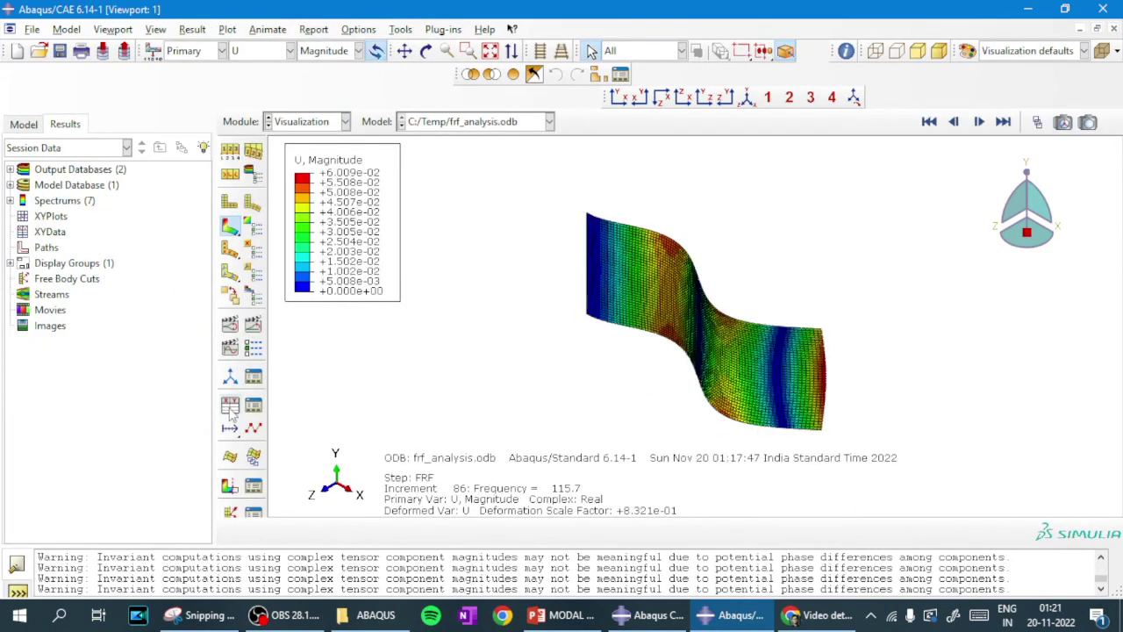
- Start XY data from ODB field output again, with the Unique Nodal position and the Magnitude of spatial displacement U as the variable
{"action": "left_click", "coordinate": [230, 406]}
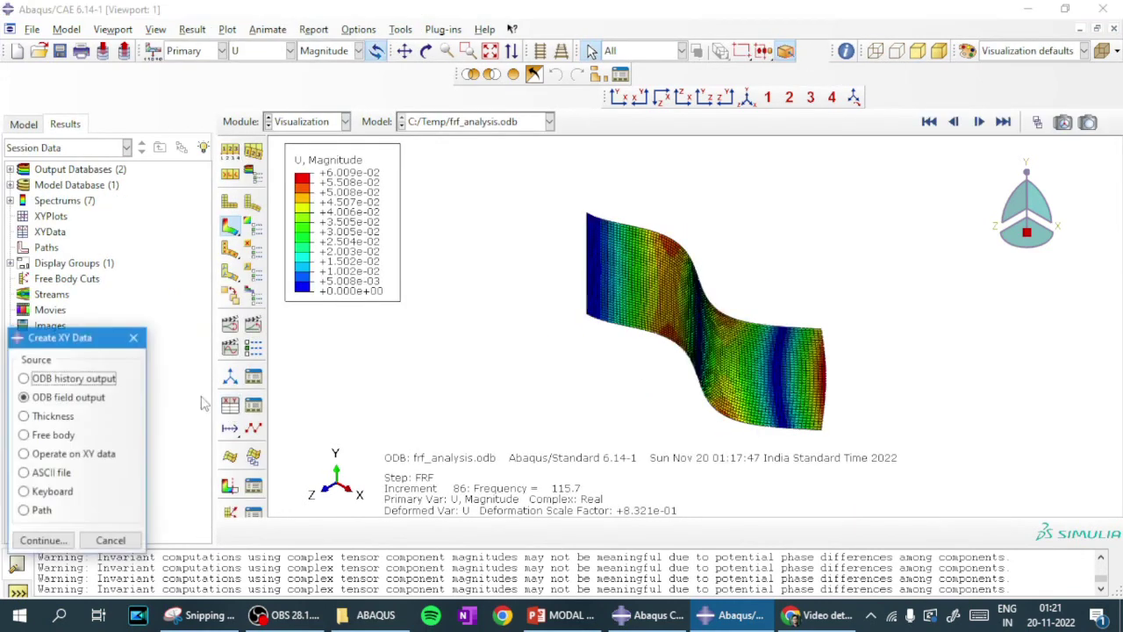
{"action": "left_click", "coordinate": [42, 542]}
{"action": "scroll", "coordinate": [79, 333], "scroll_direction": "down", "scroll_amount": 3}
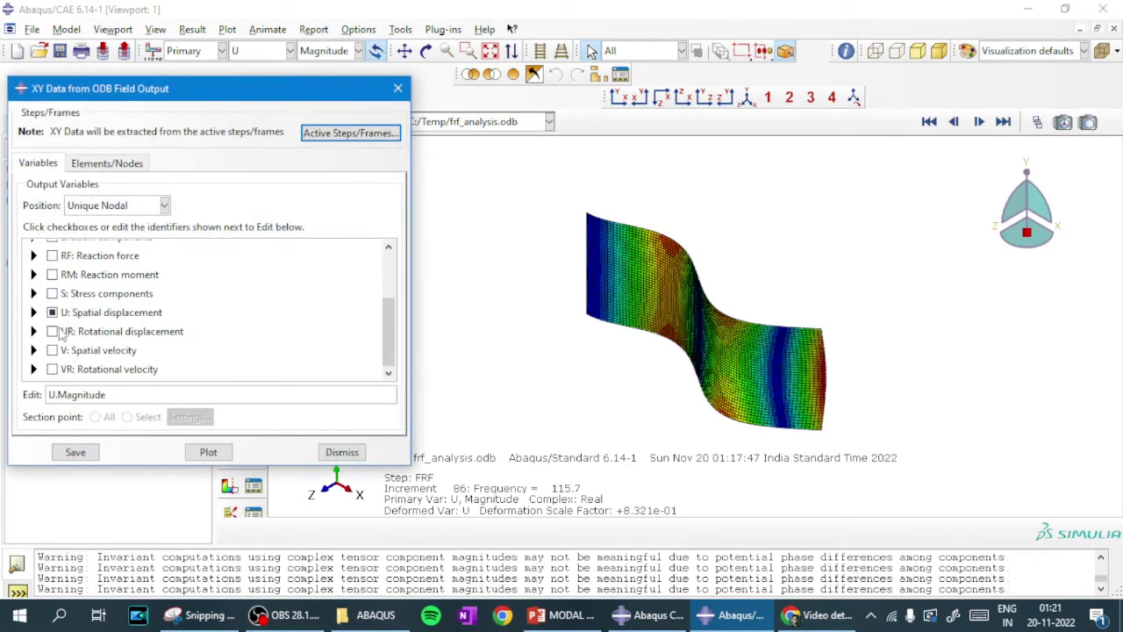
{"action": "left_click", "coordinate": [51, 312]}
{"action": "left_click", "coordinate": [54, 312]}
{"action": "left_click", "coordinate": [33, 313]}
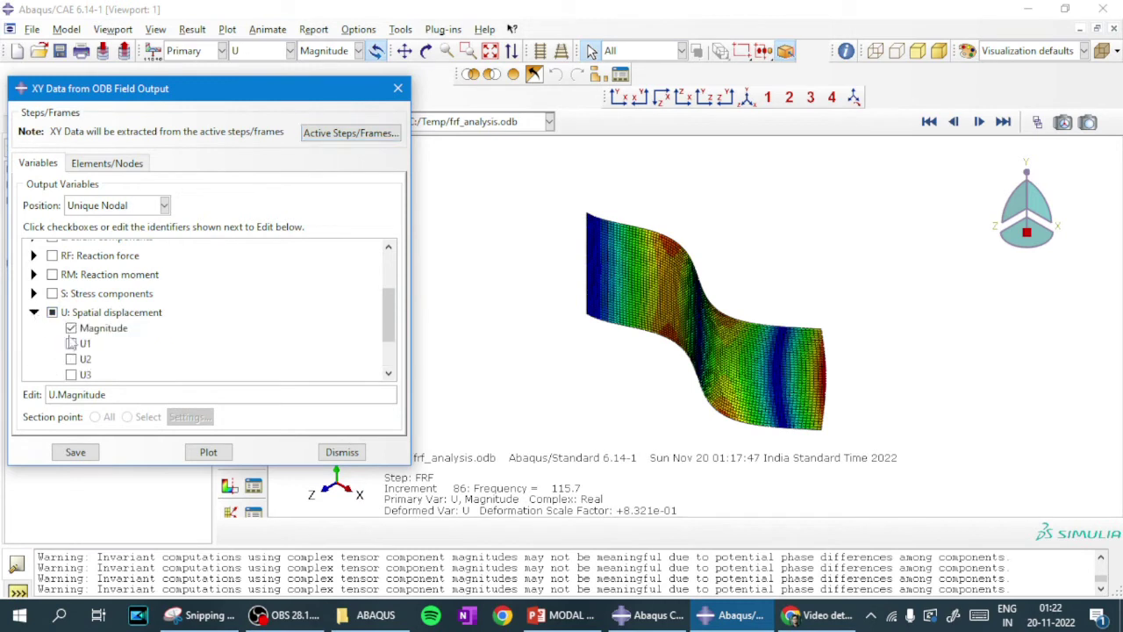
- Choose the node set SET-2 as the extraction location and try to plot the XY data
{"action": "left_click", "coordinate": [106, 165]}
{"action": "left_click", "coordinate": [68, 260]}
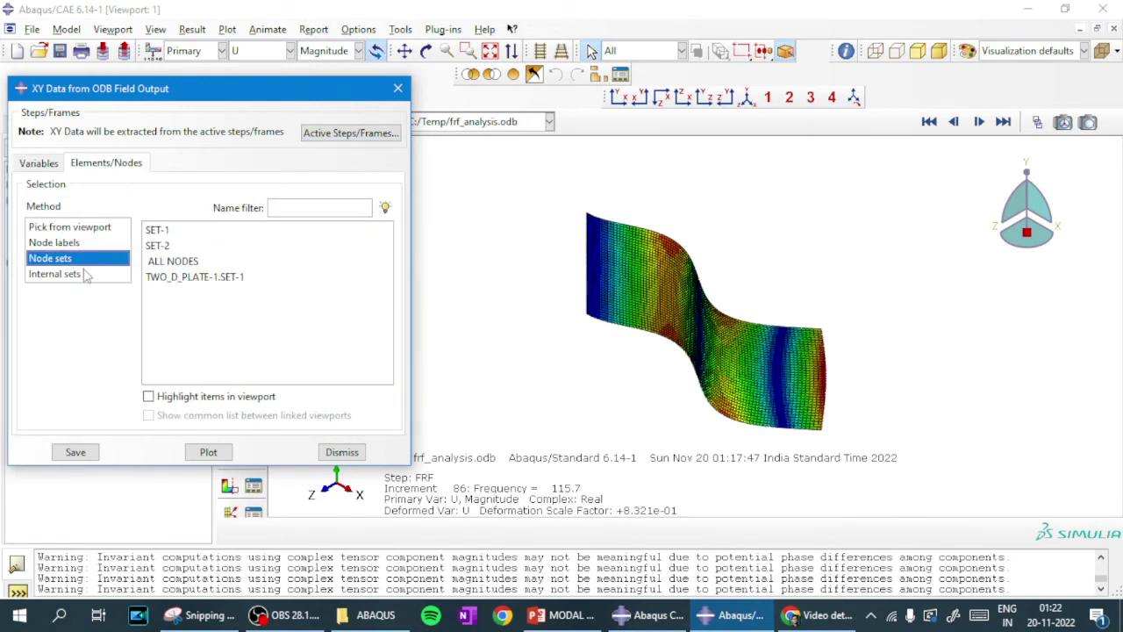
{"action": "left_click", "coordinate": [153, 249]}
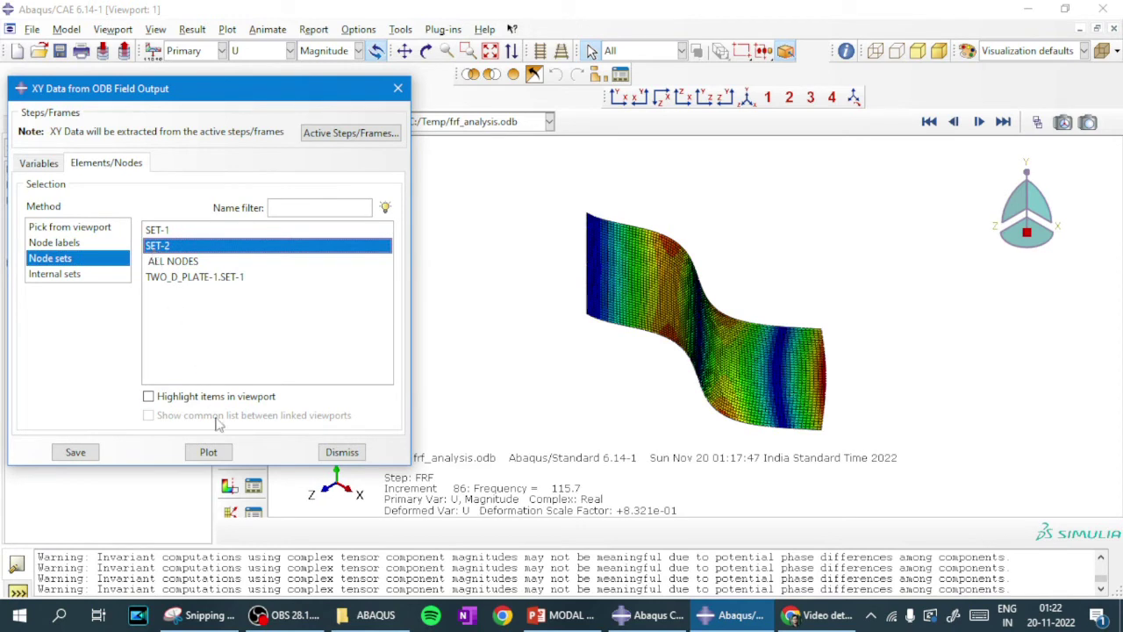
{"action": "left_click", "coordinate": [210, 452]}
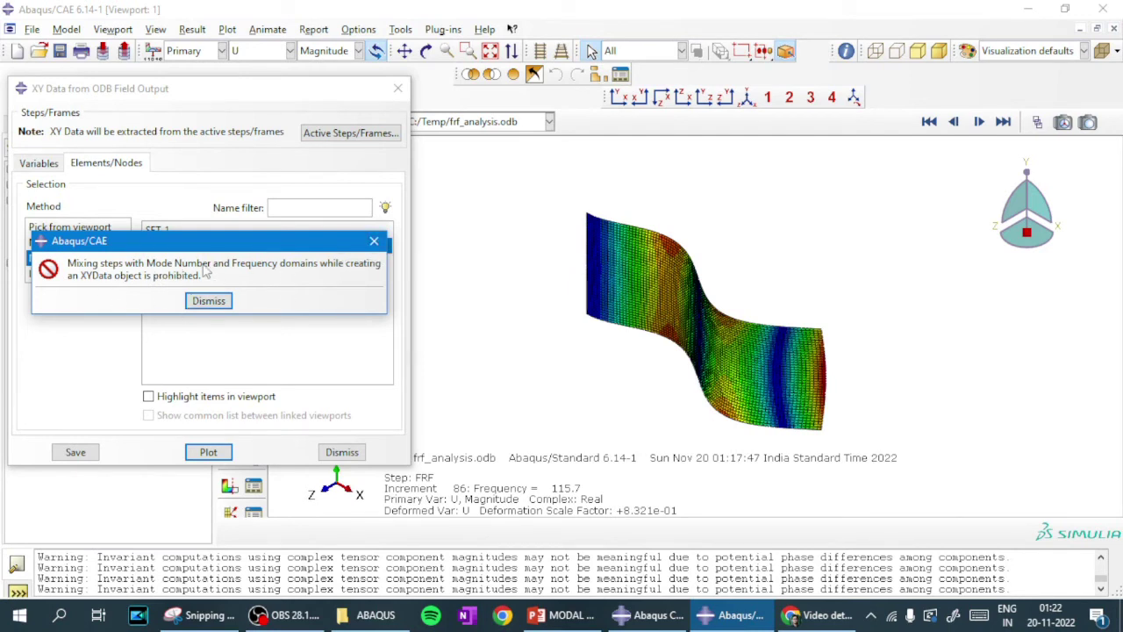
{"action": "left_click", "coordinate": [372, 241]}
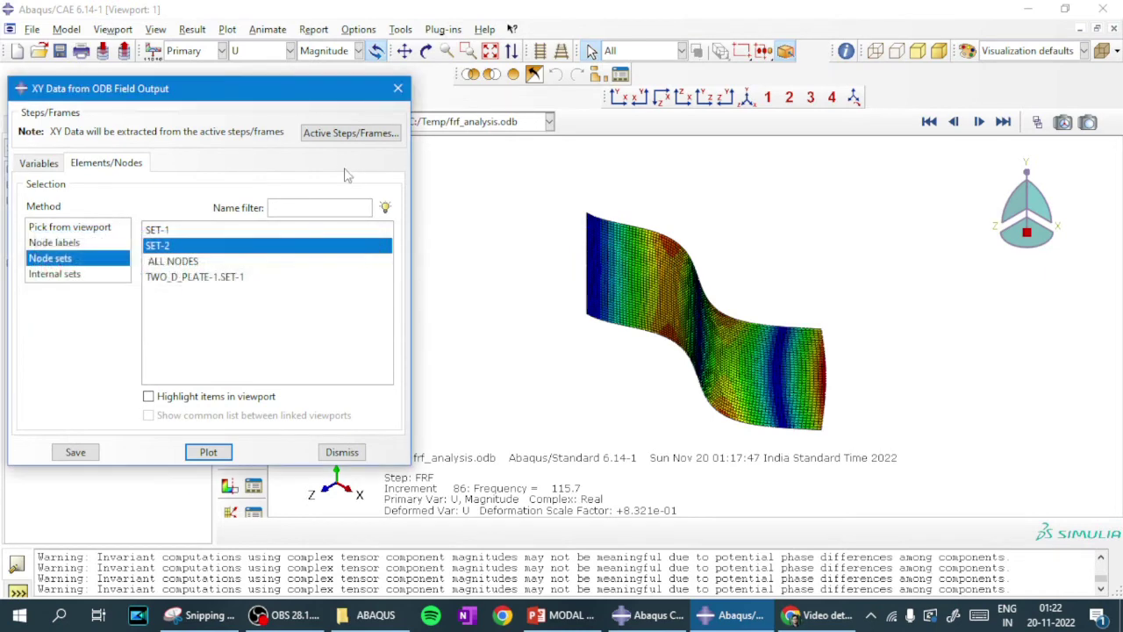
- Deactivate the modal step in the active steps/frames so that only the FRF step is used for the XY data
{"action": "left_click", "coordinate": [351, 133]}
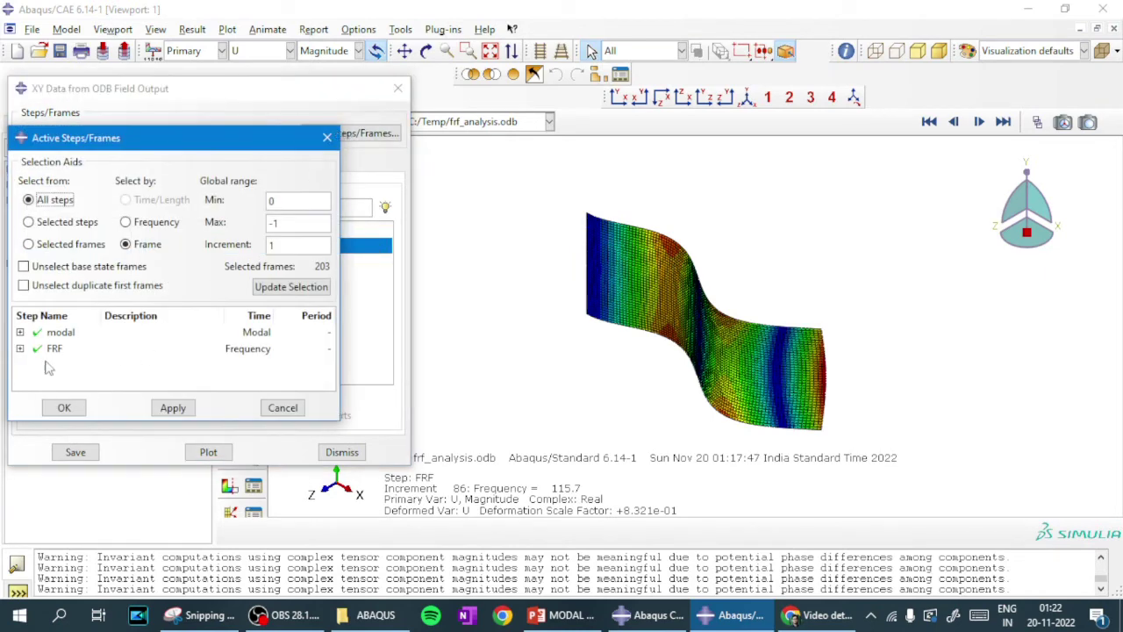
{"action": "left_click", "coordinate": [327, 138]}
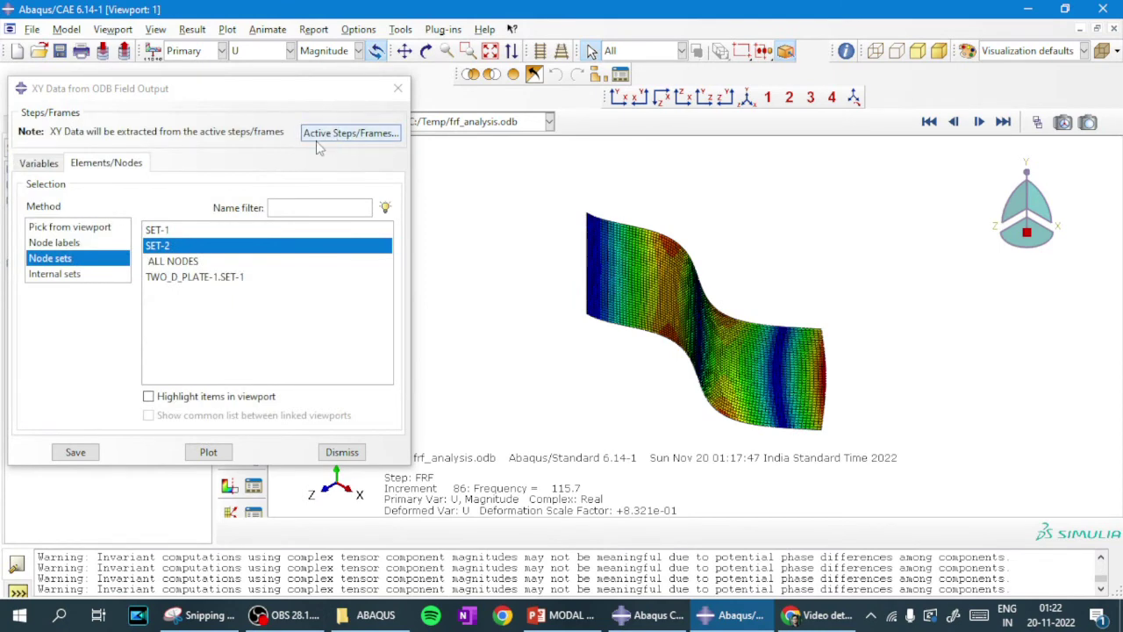
{"action": "left_click", "coordinate": [375, 137]}
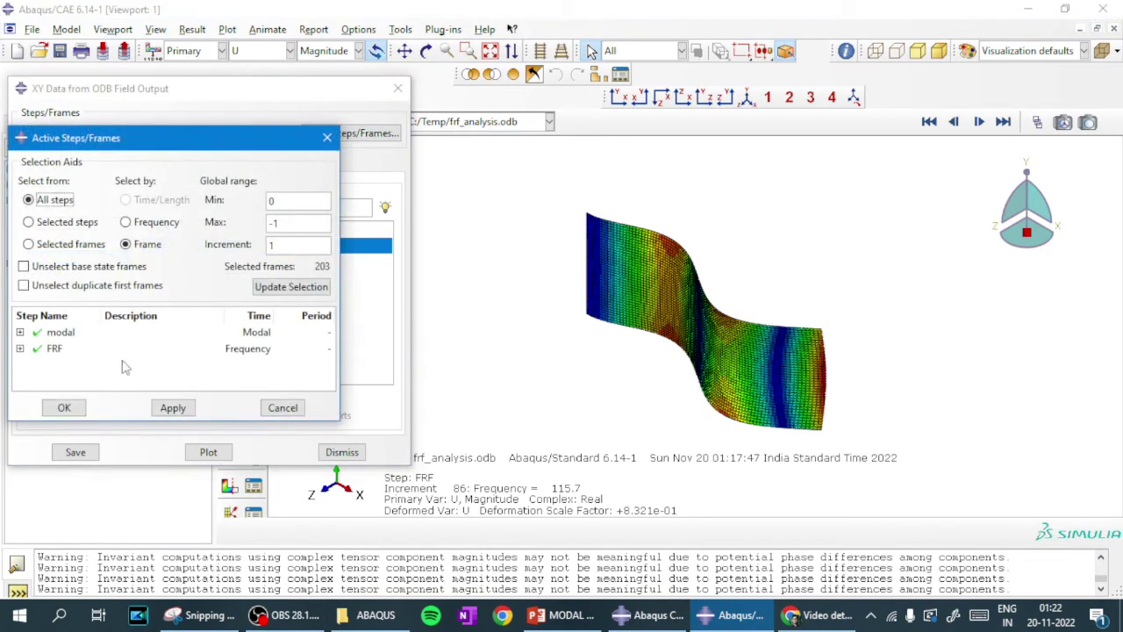
{"action": "left_click", "coordinate": [37, 333]}
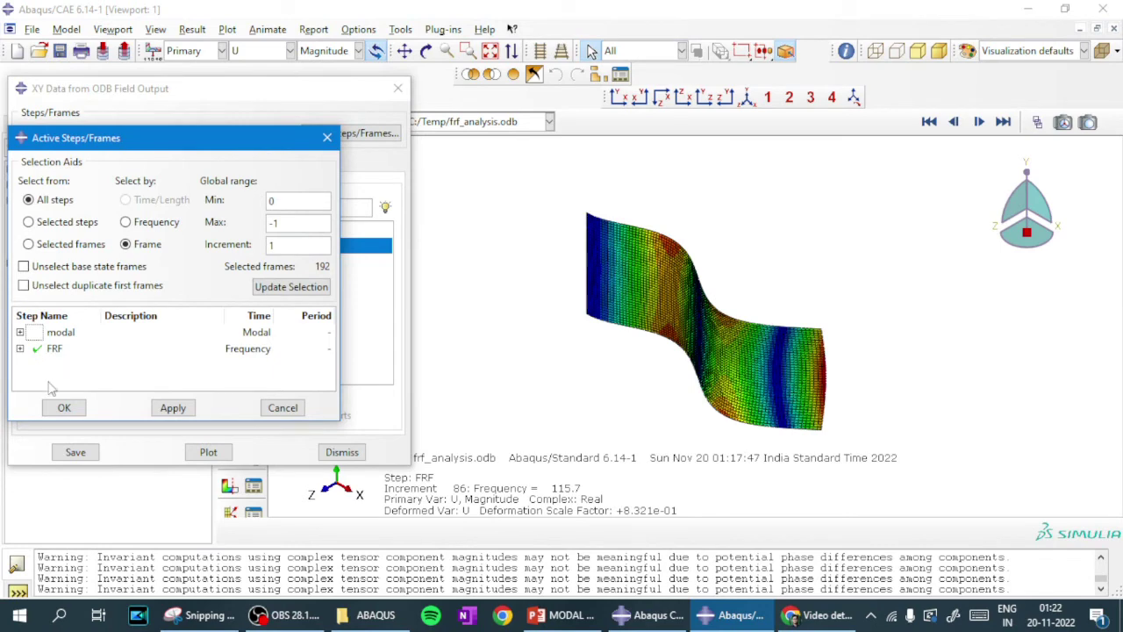
{"action": "left_click", "coordinate": [63, 409]}
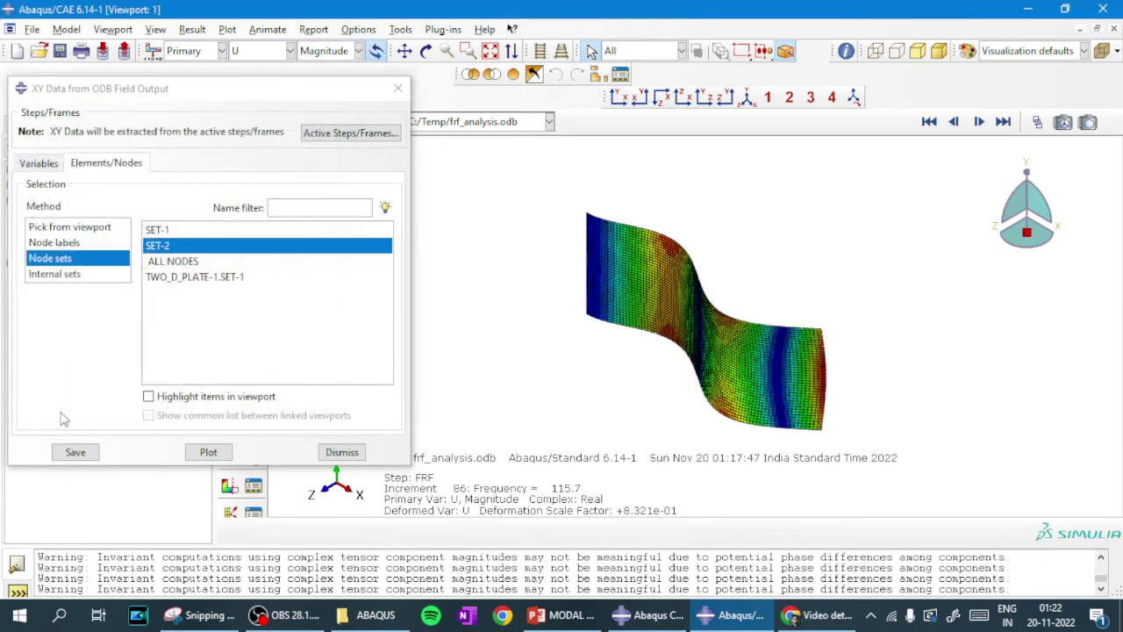
- Plot the displacement magnitude of SET-2 against frequency and close the XY data setup
{"action": "left_click", "coordinate": [211, 453]}
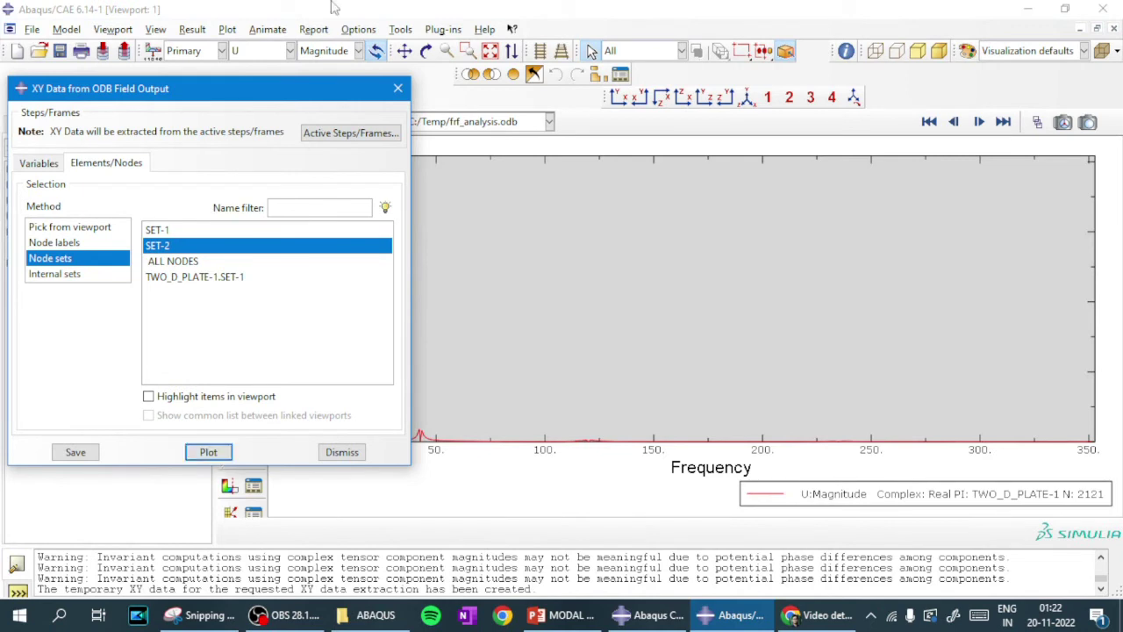
{"action": "left_click_drag", "start_coordinate": [375, 98], "coordinate": [198, 226]}
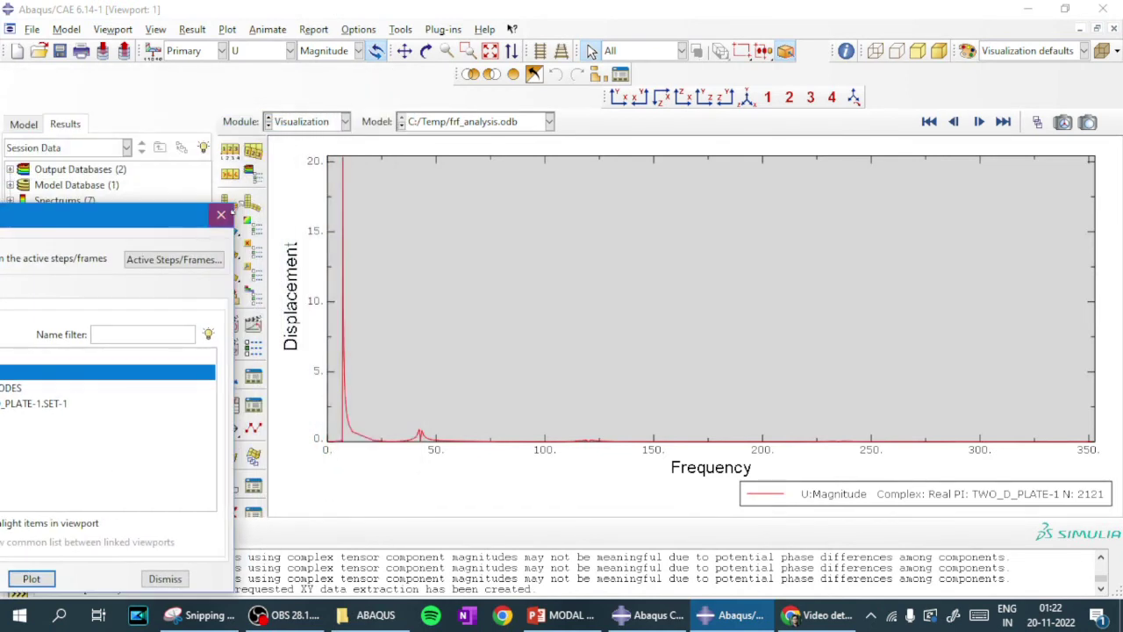
{"action": "left_click", "coordinate": [220, 218]}
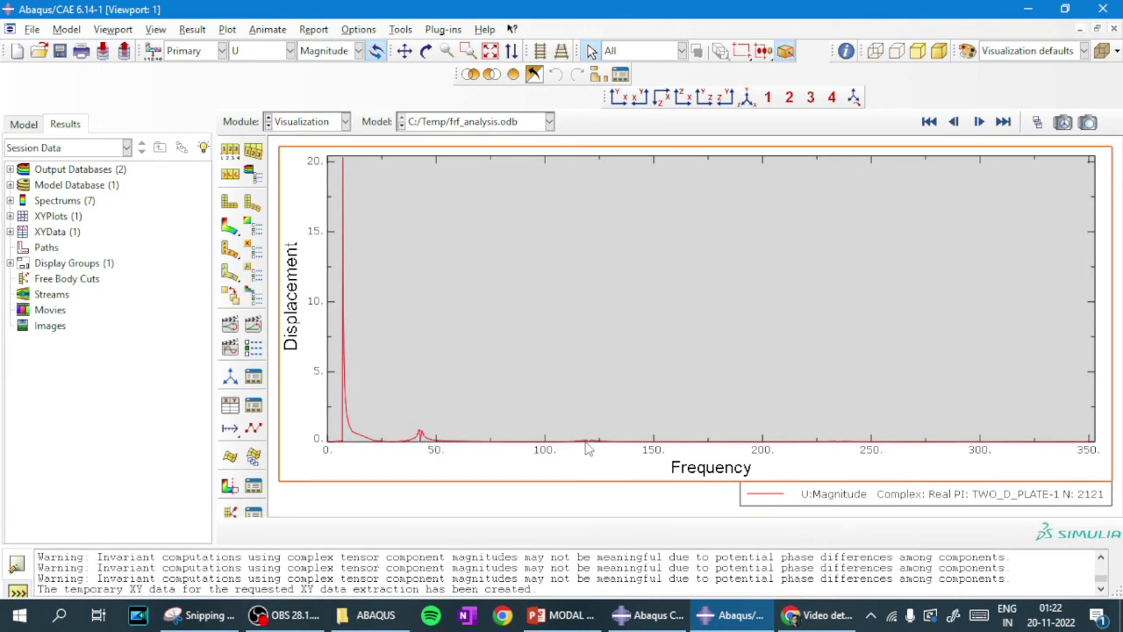
- Examine the small displacement peaks near 120 on the frequency axis and the overall shape of the response curve
{"action": "scroll", "coordinate": [588, 447], "scroll_direction": "up", "scroll_amount": 2}
{"action": "scroll", "coordinate": [594, 444], "scroll_direction": "up", "scroll_amount": 2}
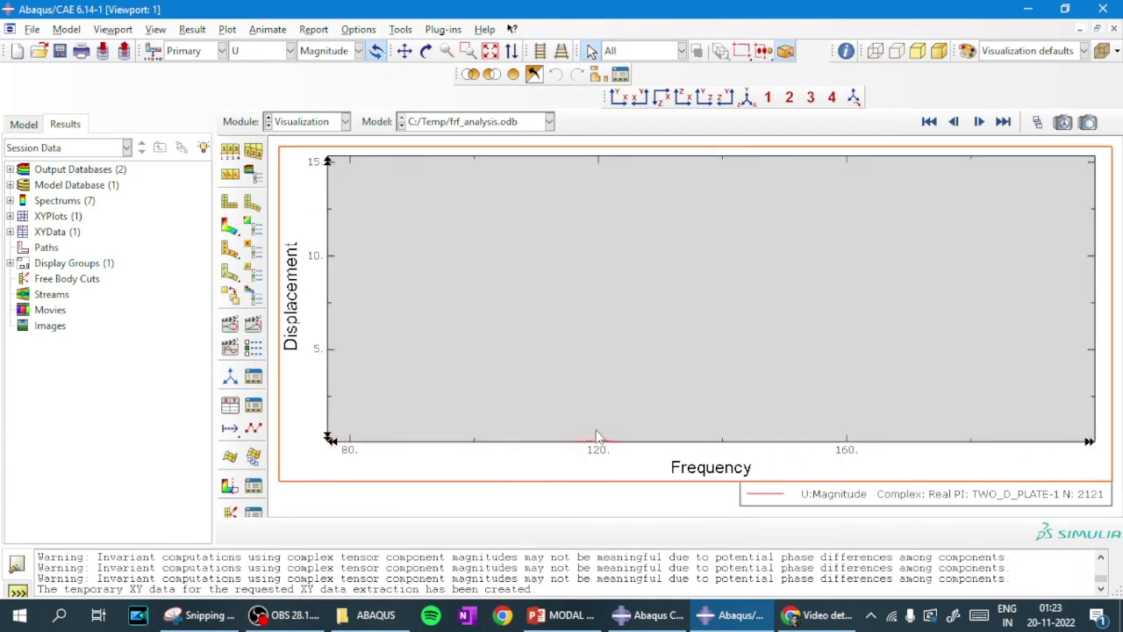
{"action": "scroll", "coordinate": [628, 438], "scroll_direction": "down", "scroll_amount": 1}
{"action": "scroll", "coordinate": [628, 439], "scroll_direction": "down", "scroll_amount": 2}
{"action": "scroll", "coordinate": [626, 435], "scroll_direction": "down", "scroll_amount": 2}
{"action": "scroll", "coordinate": [626, 435], "scroll_direction": "down", "scroll_amount": 2}
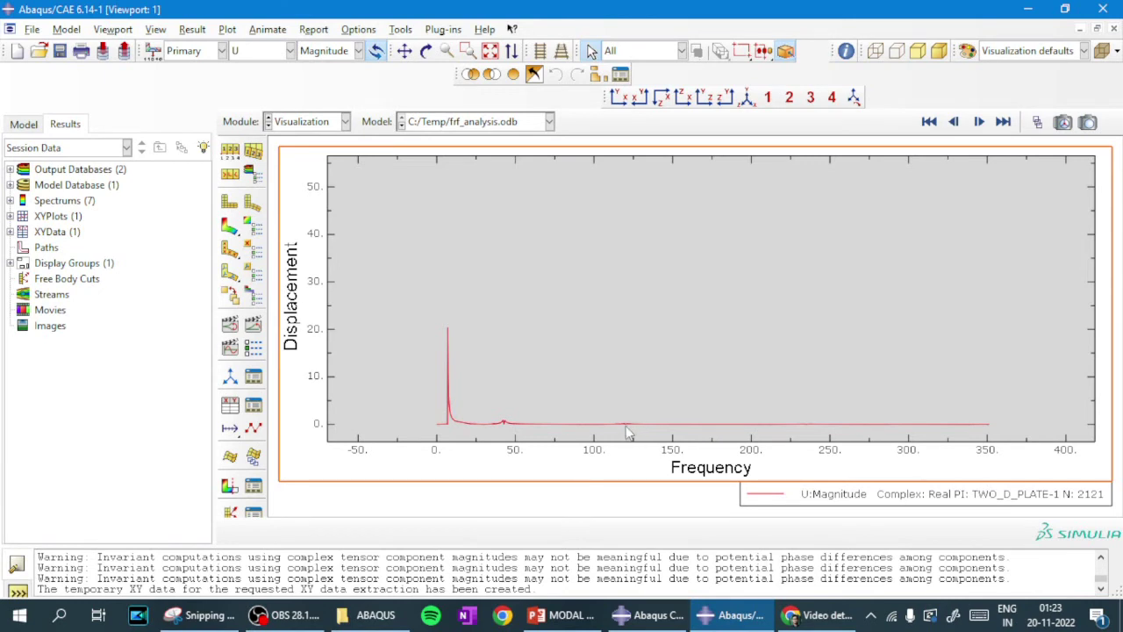
{"action": "scroll", "coordinate": [626, 432], "scroll_direction": "down", "scroll_amount": 3}
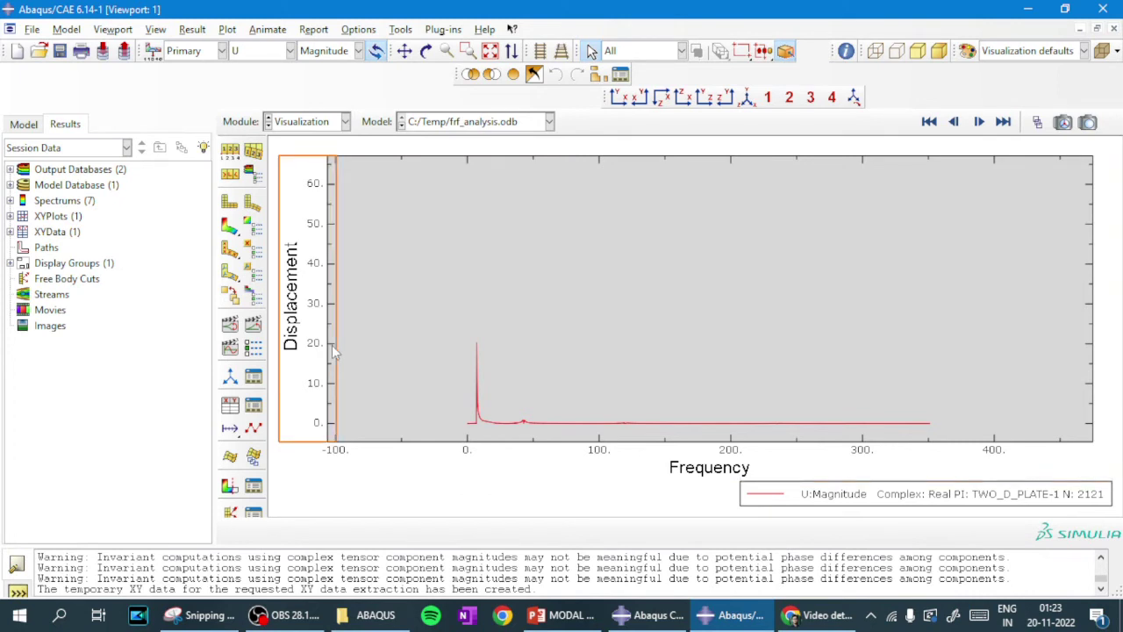
{"action": "scroll", "coordinate": [491, 408], "scroll_direction": "up", "scroll_amount": 1}
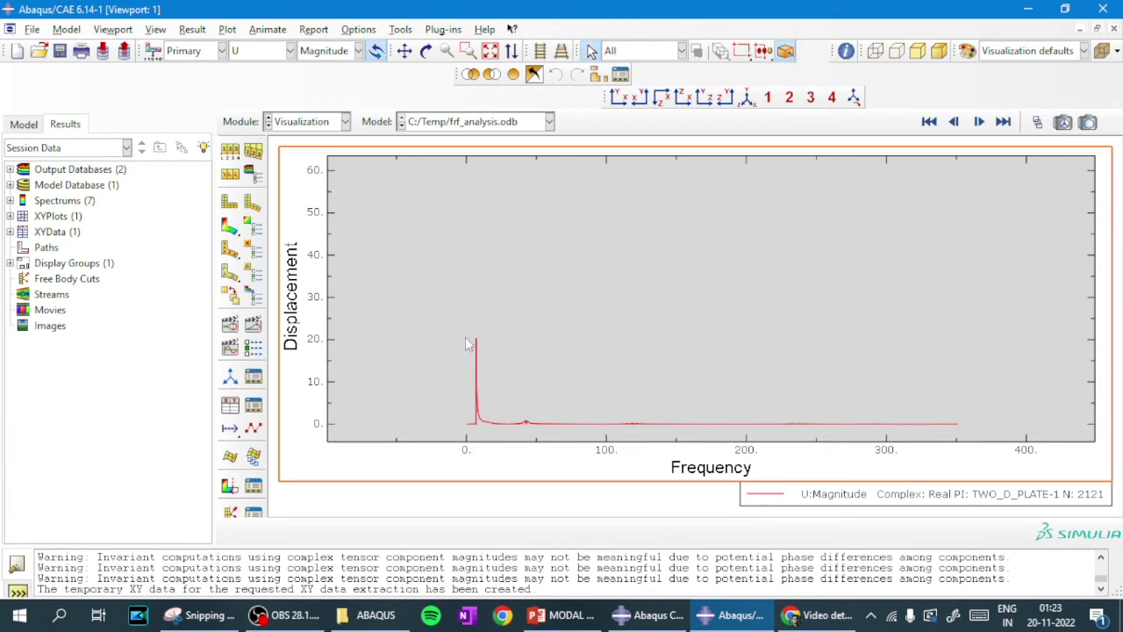
- Probe the XY values at the curve's first peak and compare them with the natural frequencies noted on the PowerPoint slide, returning to Abaqus
{"action": "left_click", "coordinate": [400, 29]}
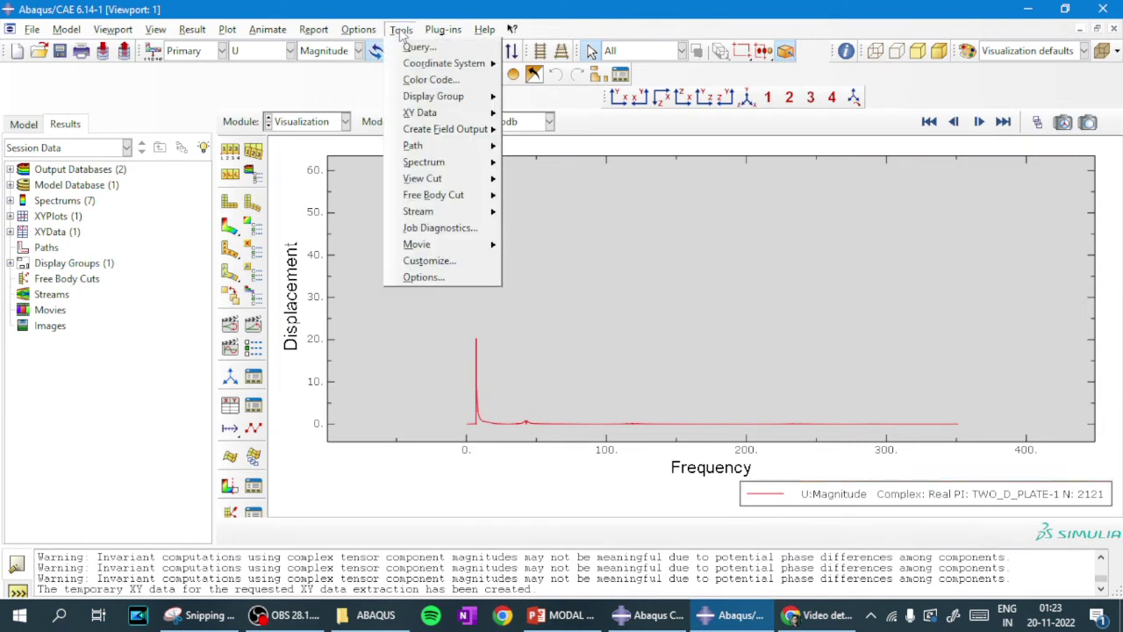
{"action": "left_click", "coordinate": [412, 46]}
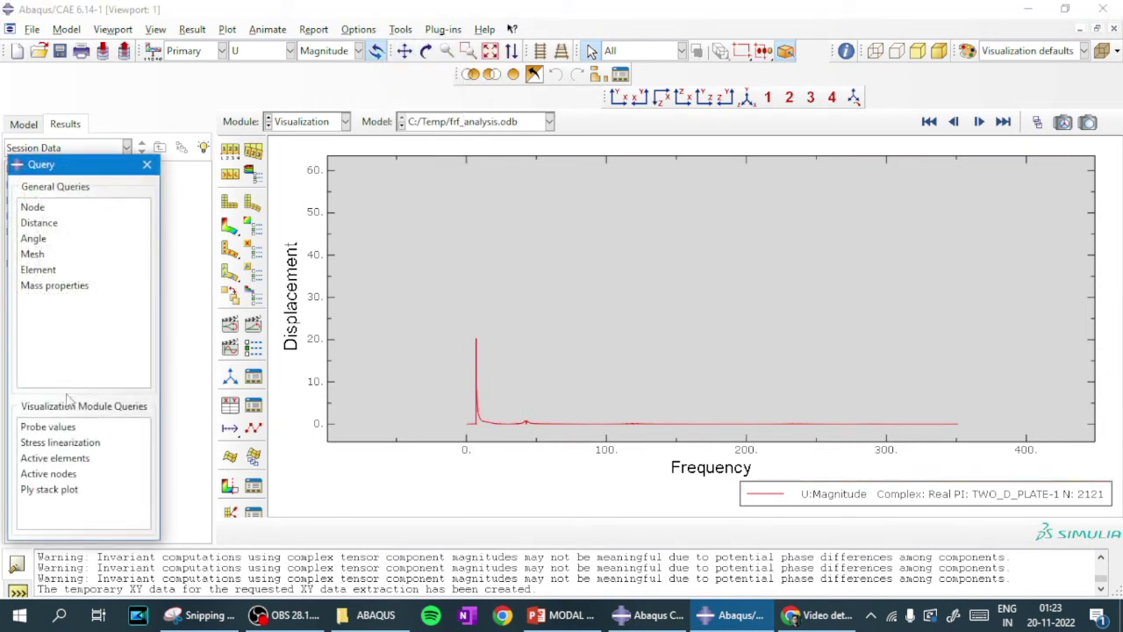
{"action": "left_click", "coordinate": [61, 427]}
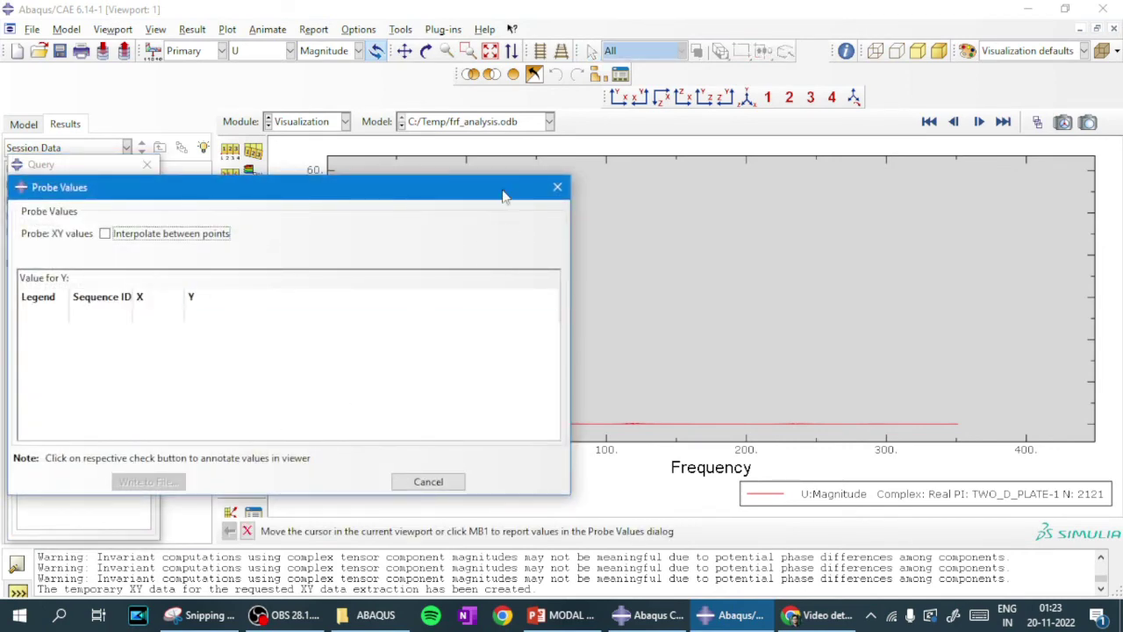
{"action": "left_click_drag", "start_coordinate": [504, 190], "coordinate": [105, 217]}
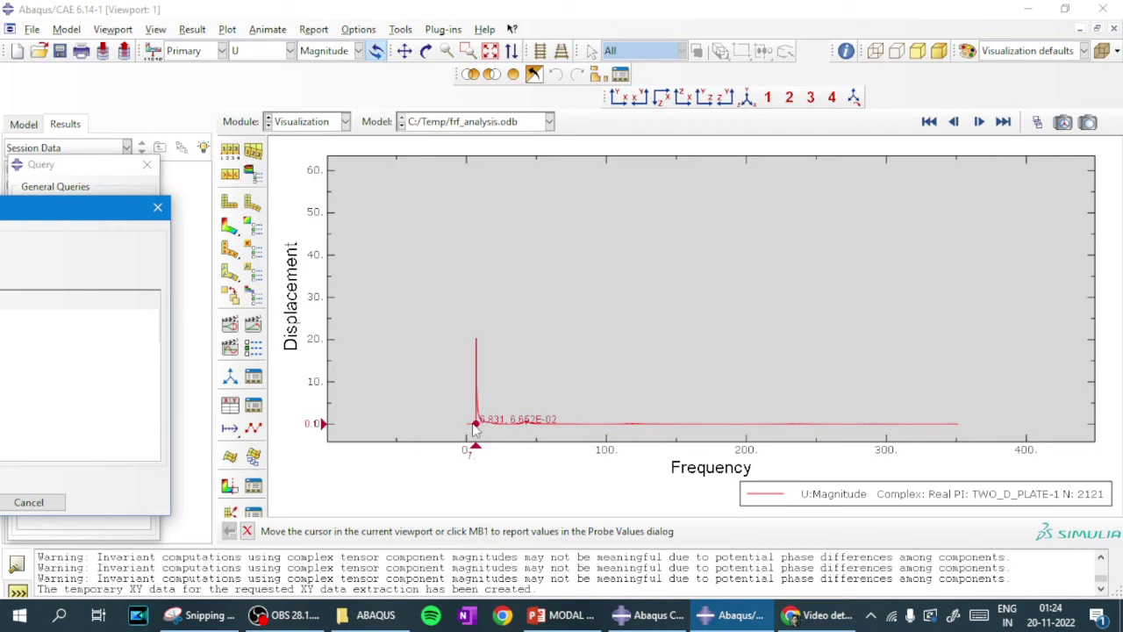
{"action": "left_click", "coordinate": [474, 341]}
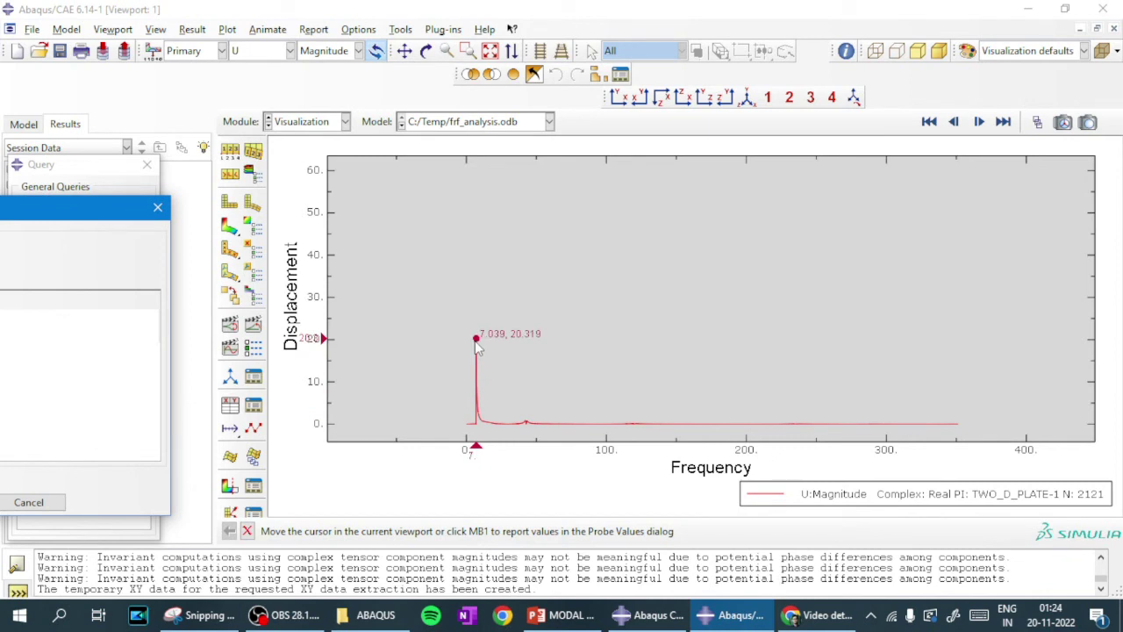
{"action": "left_click", "coordinate": [564, 614]}
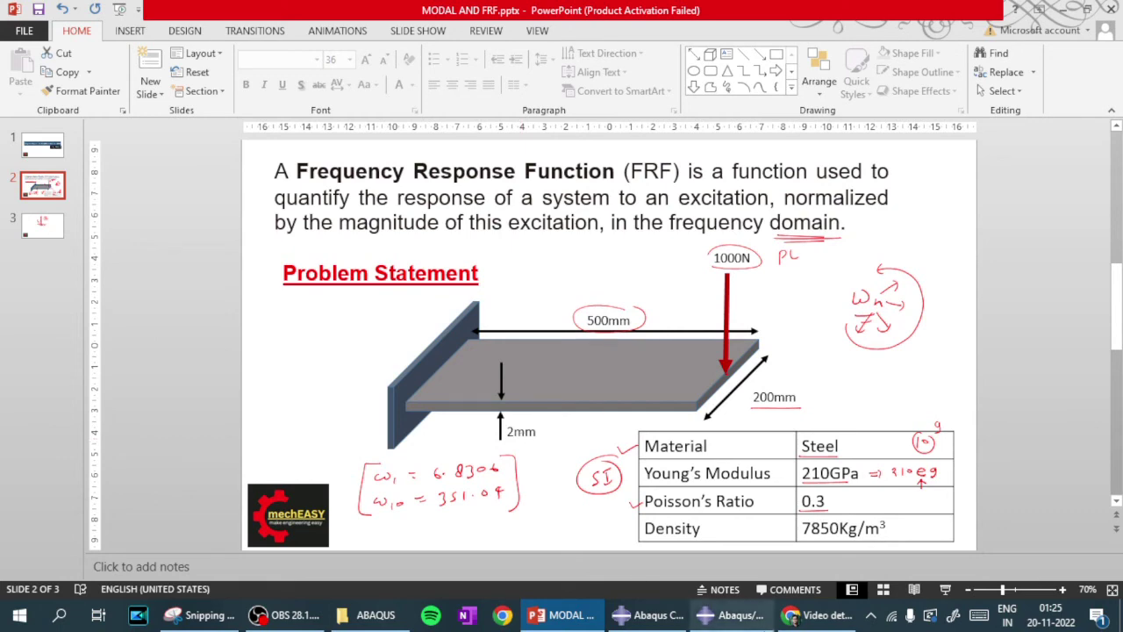
{"action": "key", "text": "alt+Tab"}
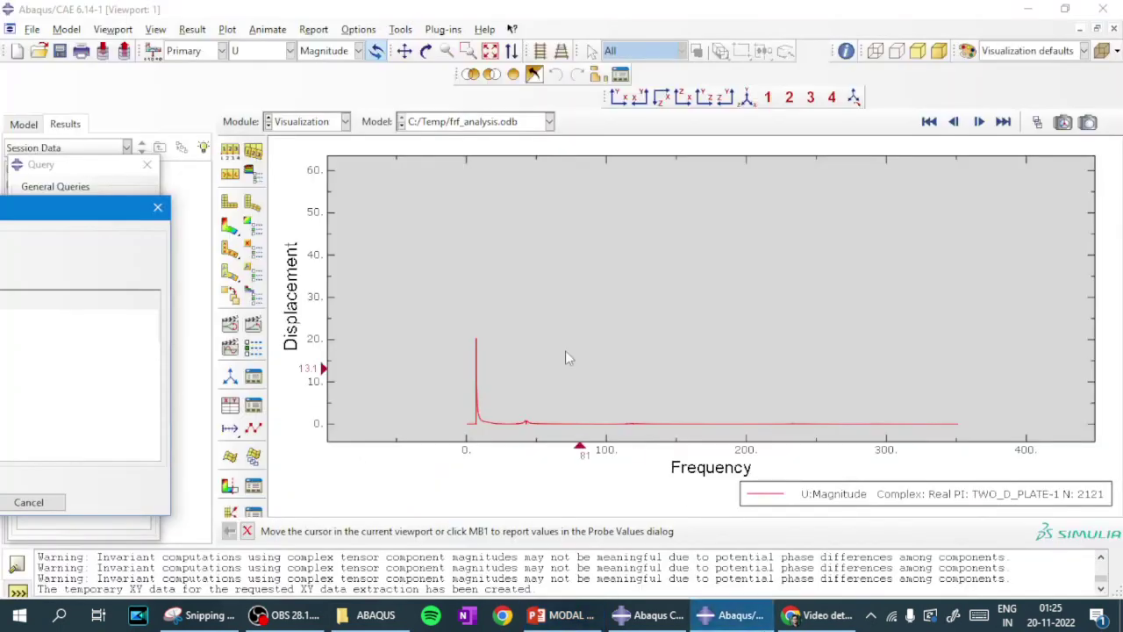
- Close the probe and query dialogs and show the displacement magnitude contours on the deformed plate
{"action": "left_click", "coordinate": [158, 210]}
{"action": "left_click", "coordinate": [146, 165]}
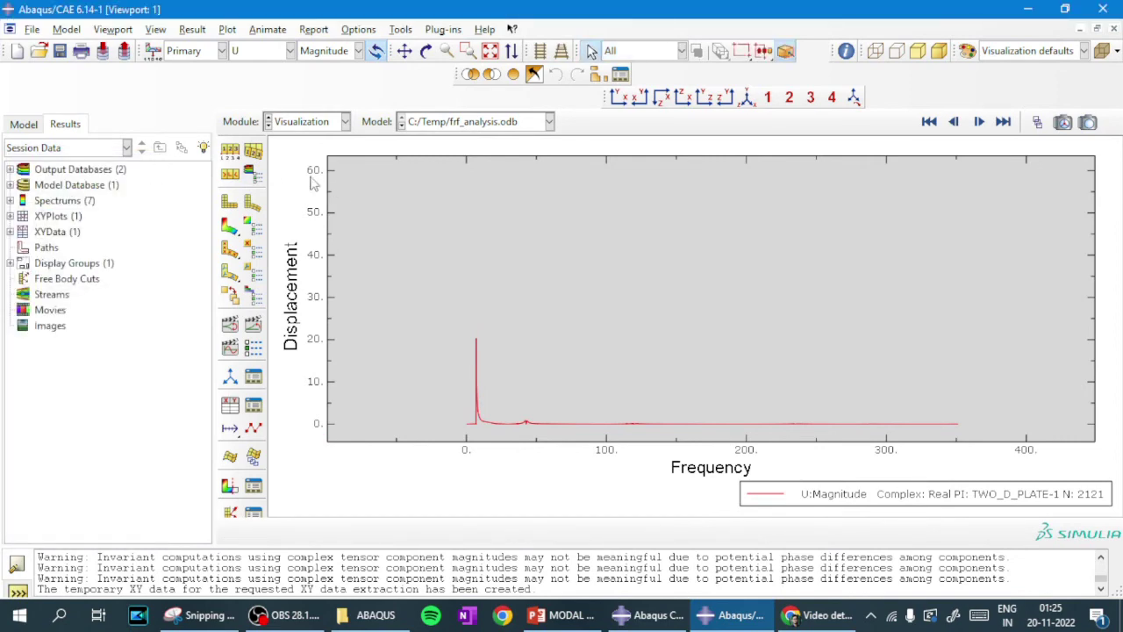
{"action": "left_click", "coordinate": [230, 226]}
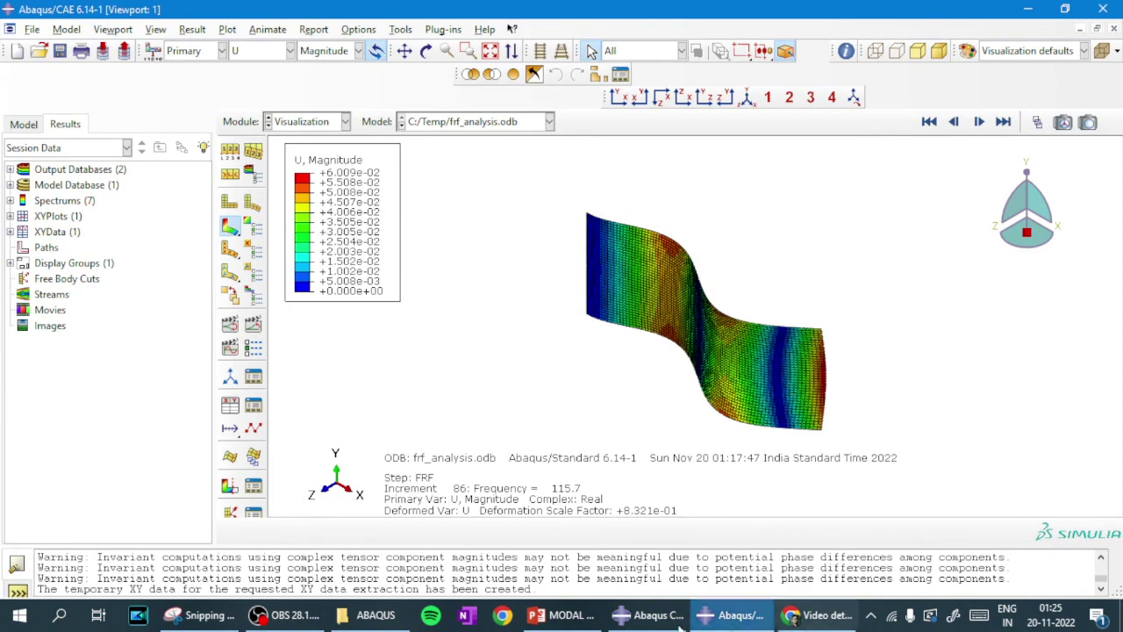
- Switch to PowerPoint, start the slide show from the problem statement slide, and activate the pen on the following hand-sketched slide
{"action": "left_click", "coordinate": [564, 614]}
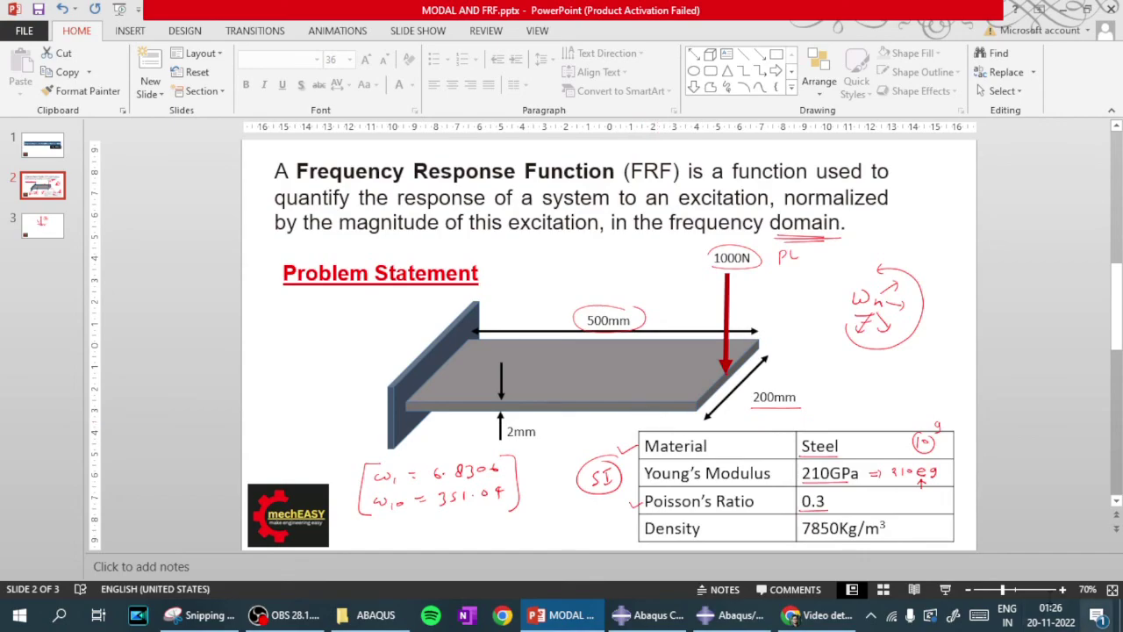
{"action": "left_click", "coordinate": [945, 588]}
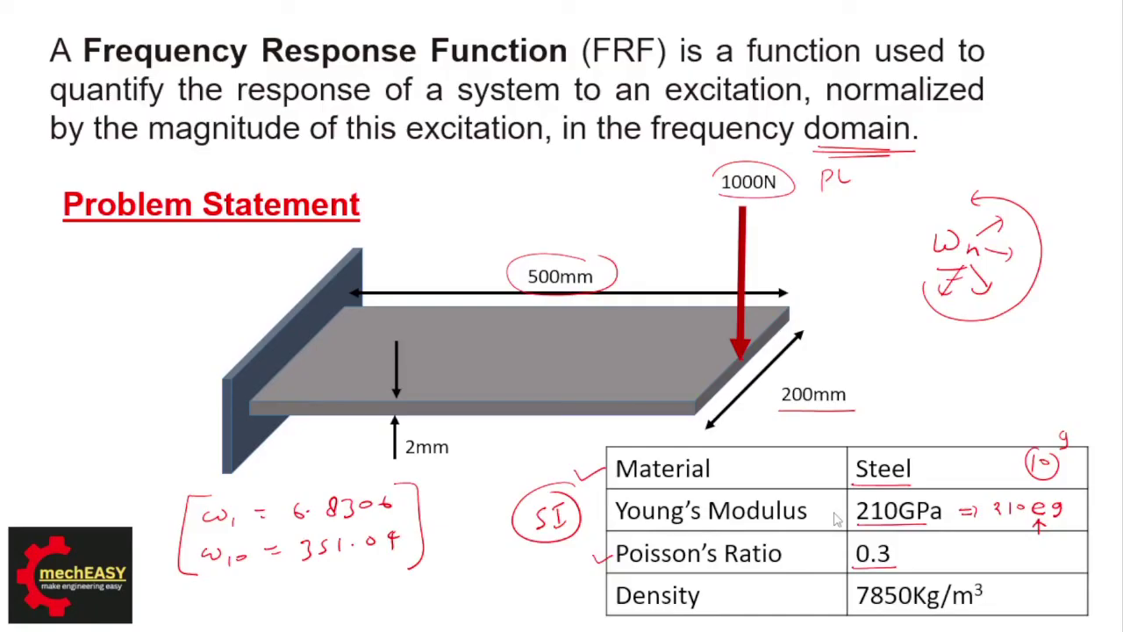
{"action": "left_click", "coordinate": [201, 428]}
{"action": "key", "text": "ctrl+p"}
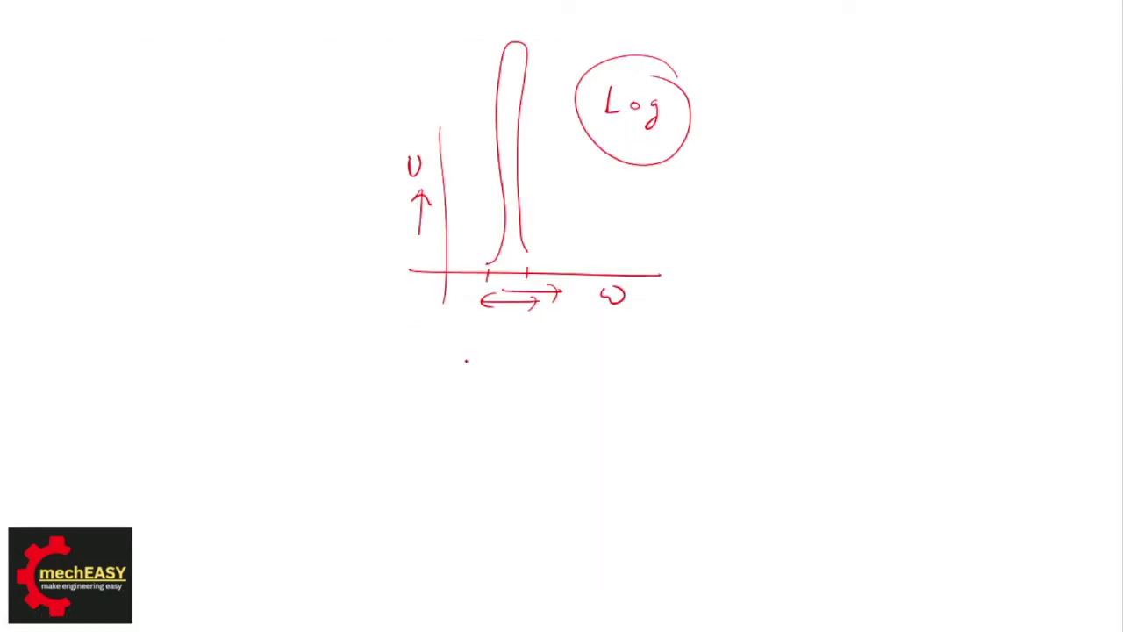
- Handwrite the natural frequency formula ωn = √(K/m) below the response sketch and circle the m
{"action": "mouse_move", "coordinate": [399, 402]}
{"action": "left_mouse_down"}
{"action": "mouse_move", "coordinate": [434, 406]}
{"action": "mouse_move", "coordinate": [455, 423]}
{"action": "mouse_move", "coordinate": [483, 405]}
{"action": "left_mouse_up"}
{"action": "left_click_drag", "start_coordinate": [477, 413], "coordinate": [529, 432]}
{"action": "left_click_drag", "start_coordinate": [541, 373], "coordinate": [538, 418]}
{"action": "left_click_drag", "start_coordinate": [547, 369], "coordinate": [683, 359]}
{"action": "mouse_move", "coordinate": [596, 374]}
{"action": "left_mouse_down"}
{"action": "mouse_move", "coordinate": [596, 398]}
{"action": "mouse_move", "coordinate": [619, 392]}
{"action": "left_mouse_up"}
{"action": "mouse_move", "coordinate": [647, 375]}
{"action": "left_mouse_down"}
{"action": "mouse_move", "coordinate": [603, 429]}
{"action": "mouse_move", "coordinate": [649, 419]}
{"action": "mouse_move", "coordinate": [658, 430]}
{"action": "mouse_move", "coordinate": [618, 428]}
{"action": "mouse_move", "coordinate": [645, 444]}
{"action": "left_mouse_up"}
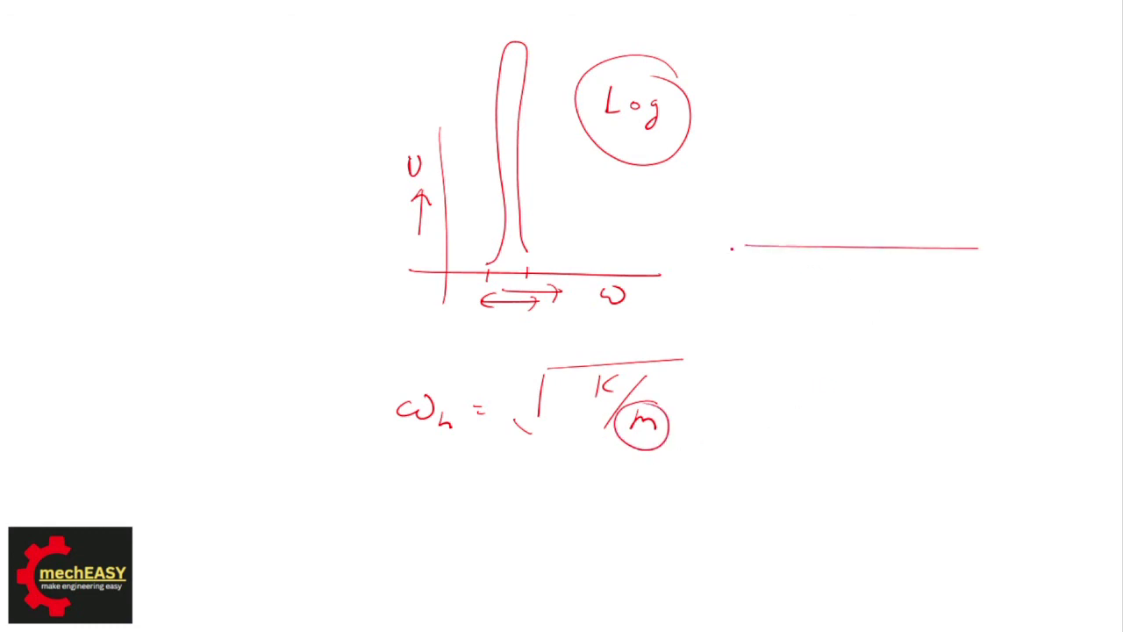